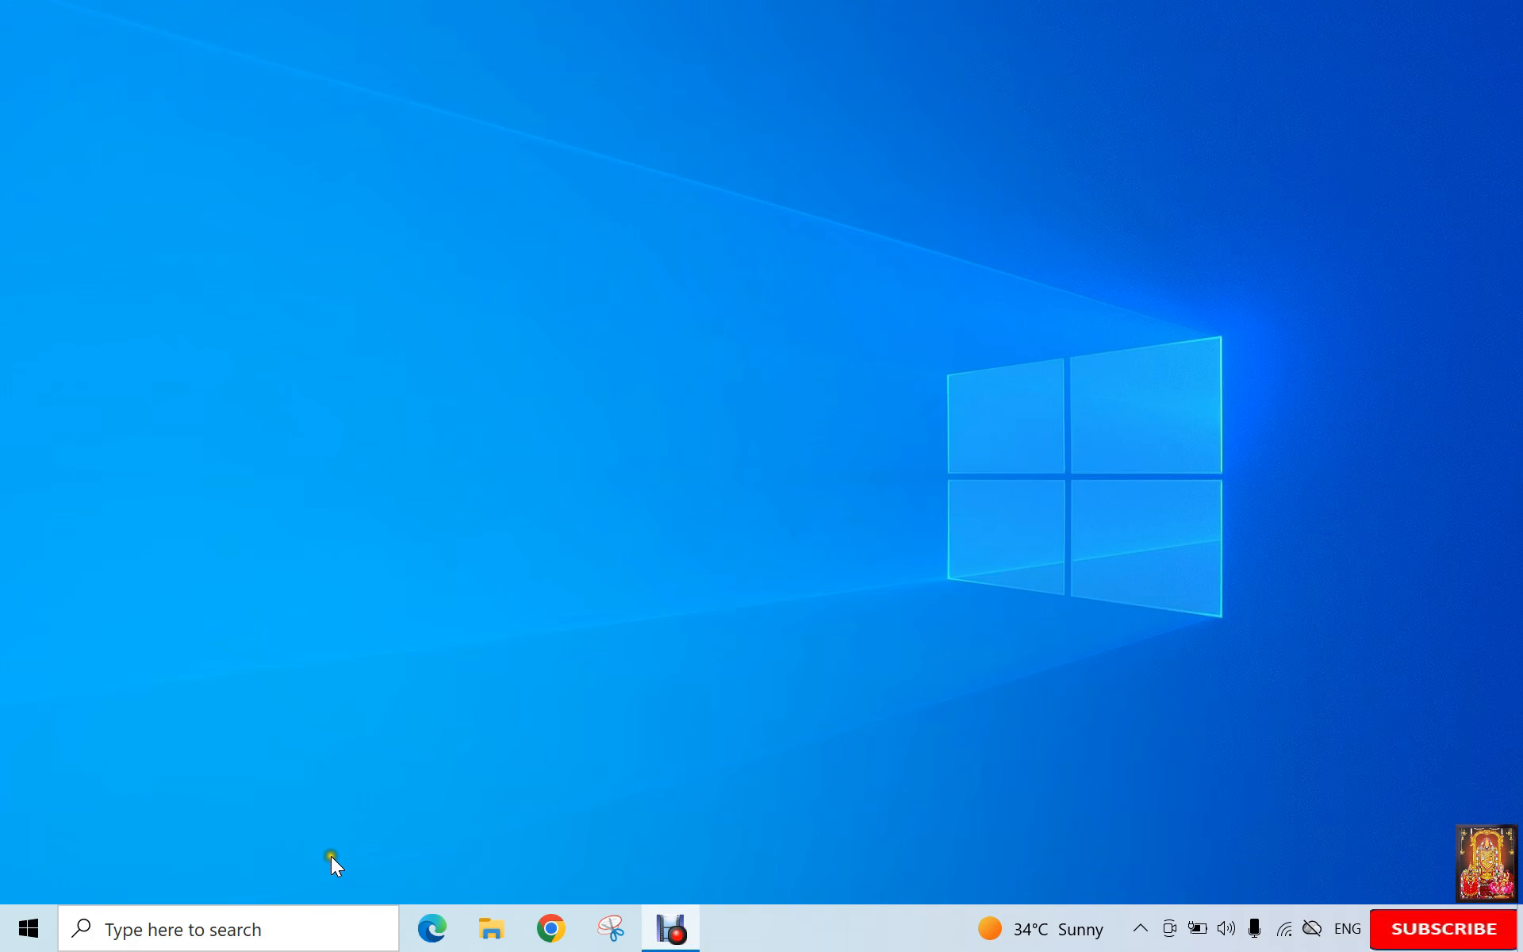
Step: Find VMware Workstation Pro with a Windows search for 'vmware' and launch it
left_click(310, 926)
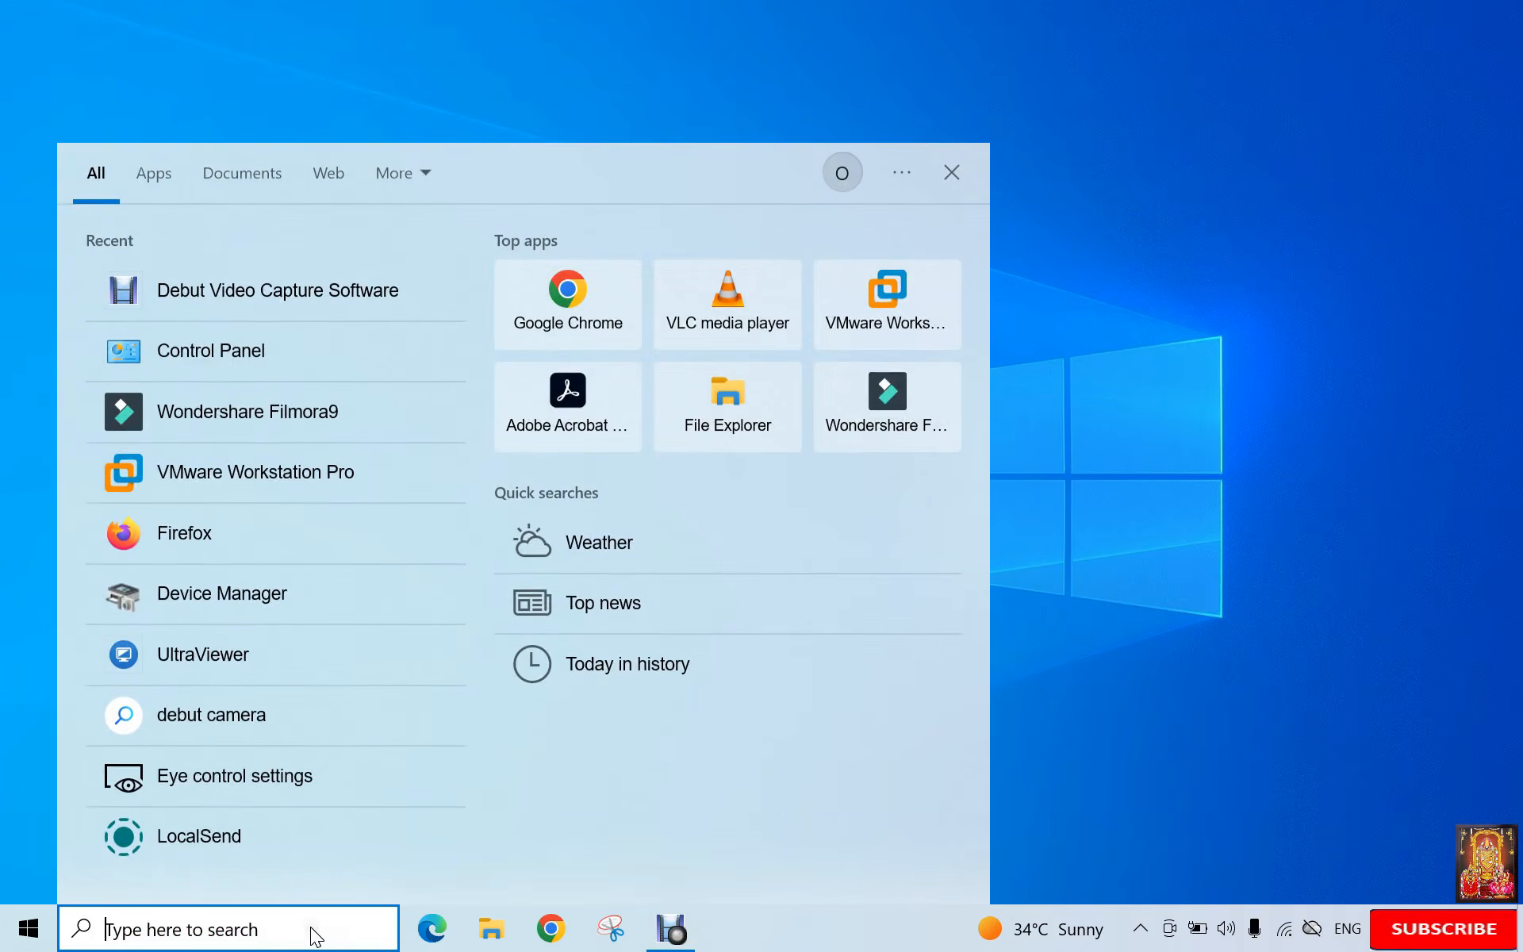
type("vmware")
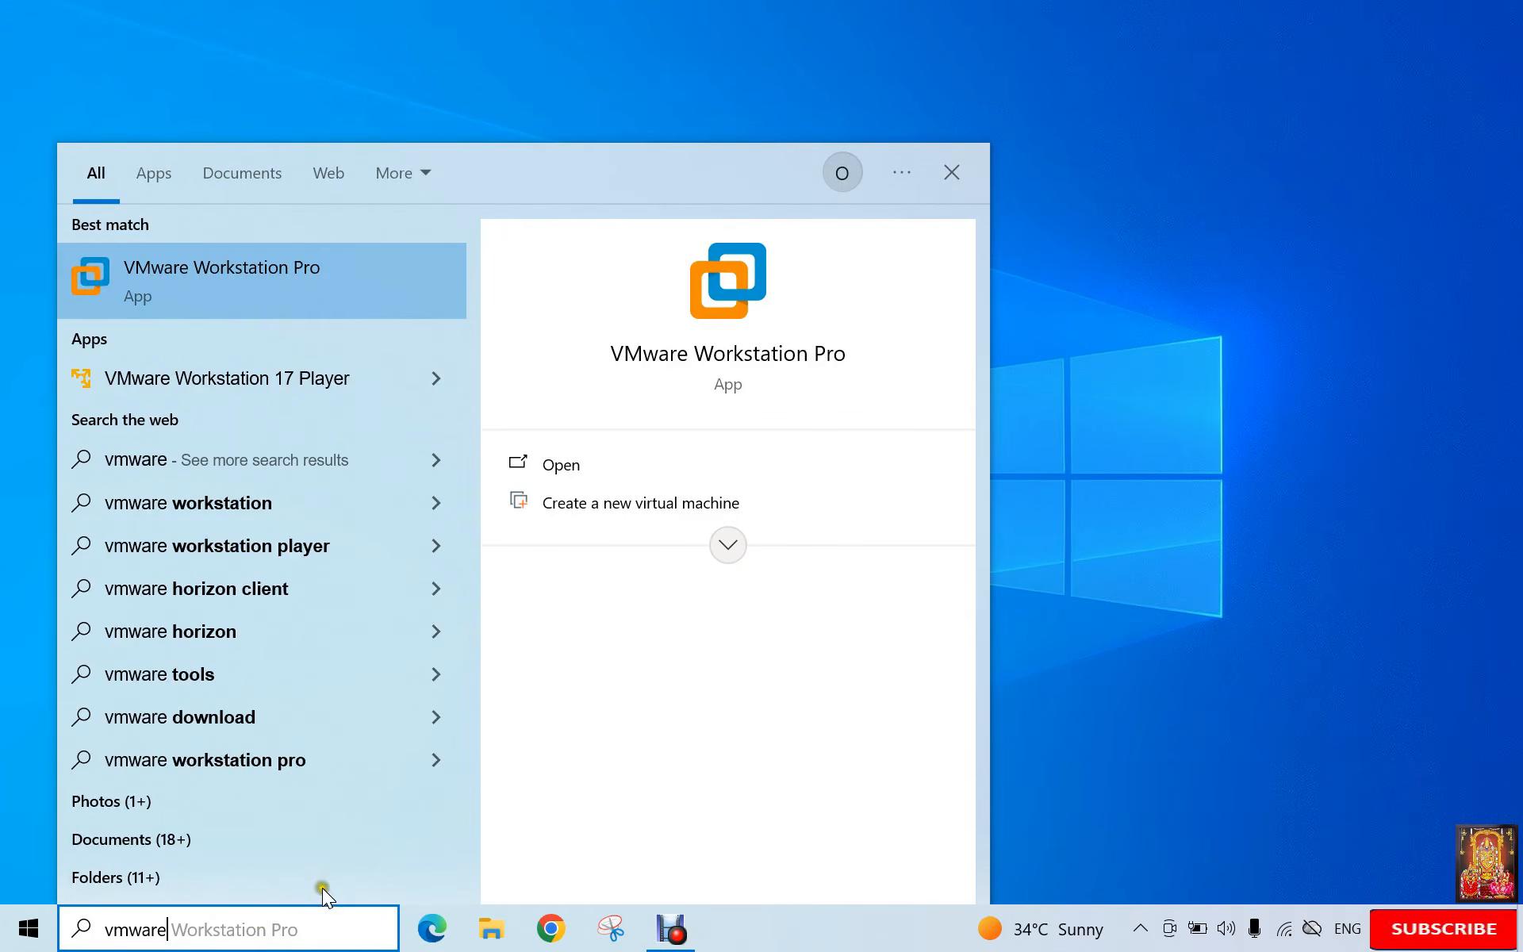
left_click(560, 466)
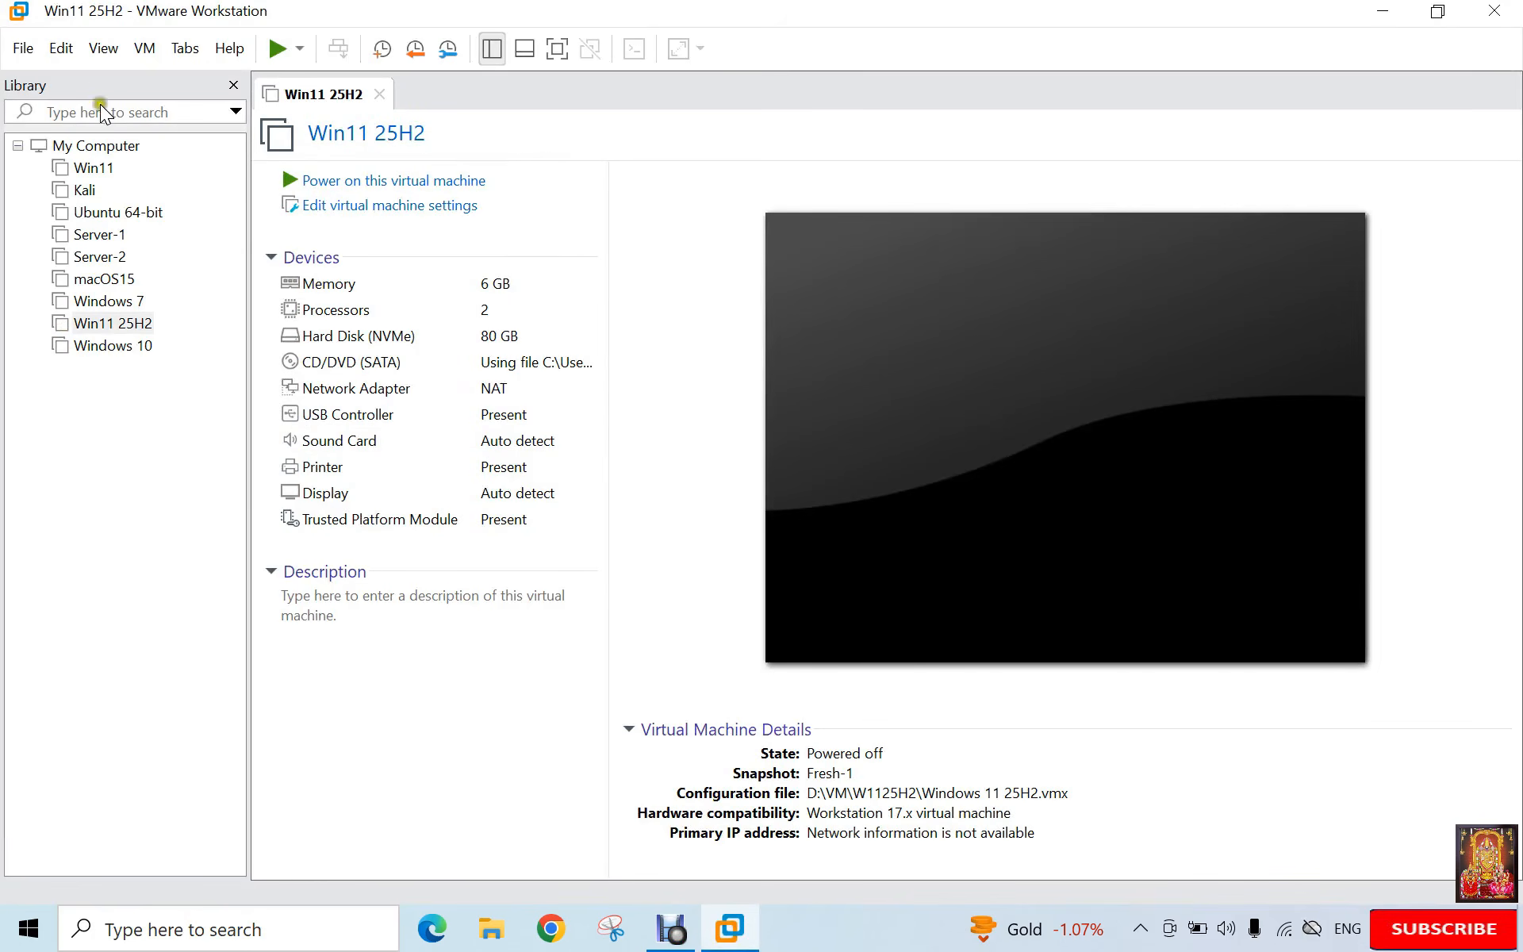
Step: Start a typical new virtual machine with the operating system to be installed later
left_click(19, 50)
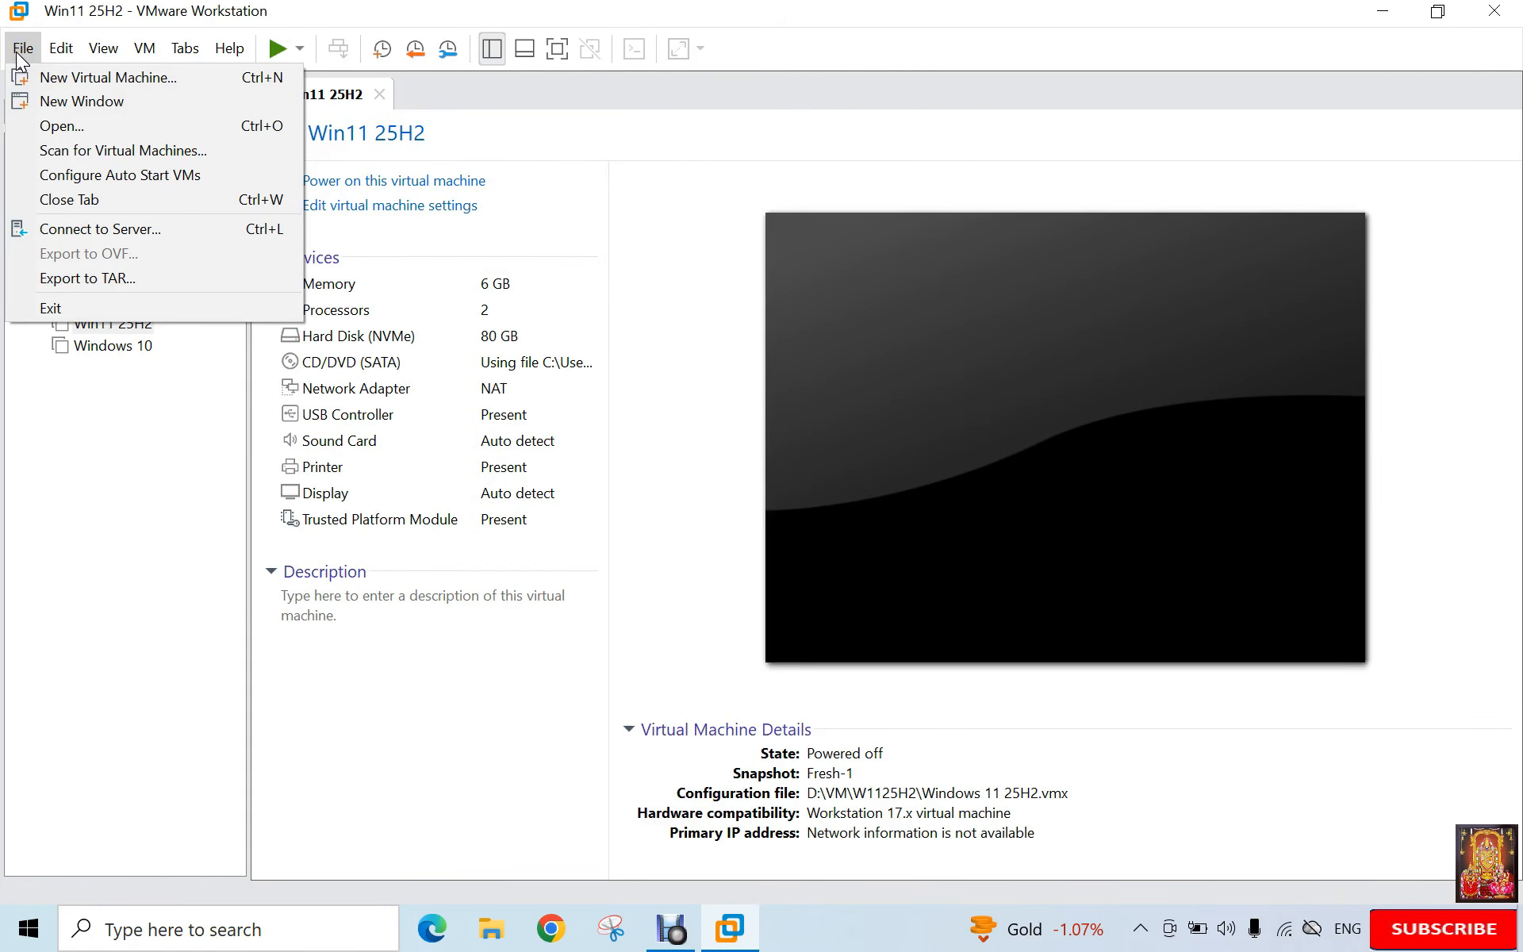
left_click(99, 78)
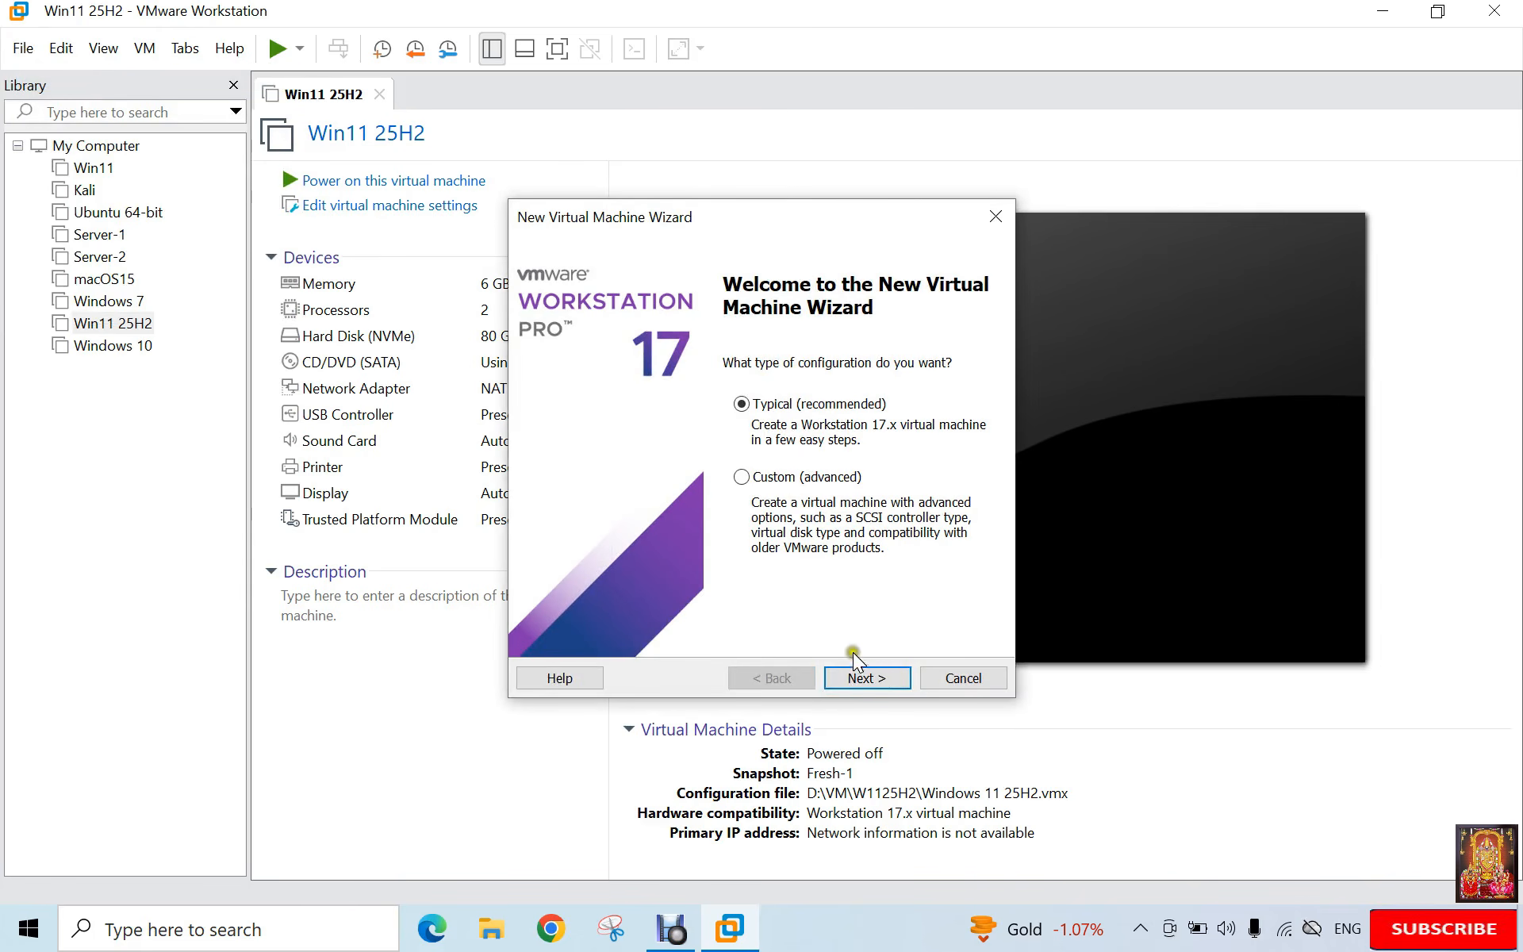
left_click(864, 681)
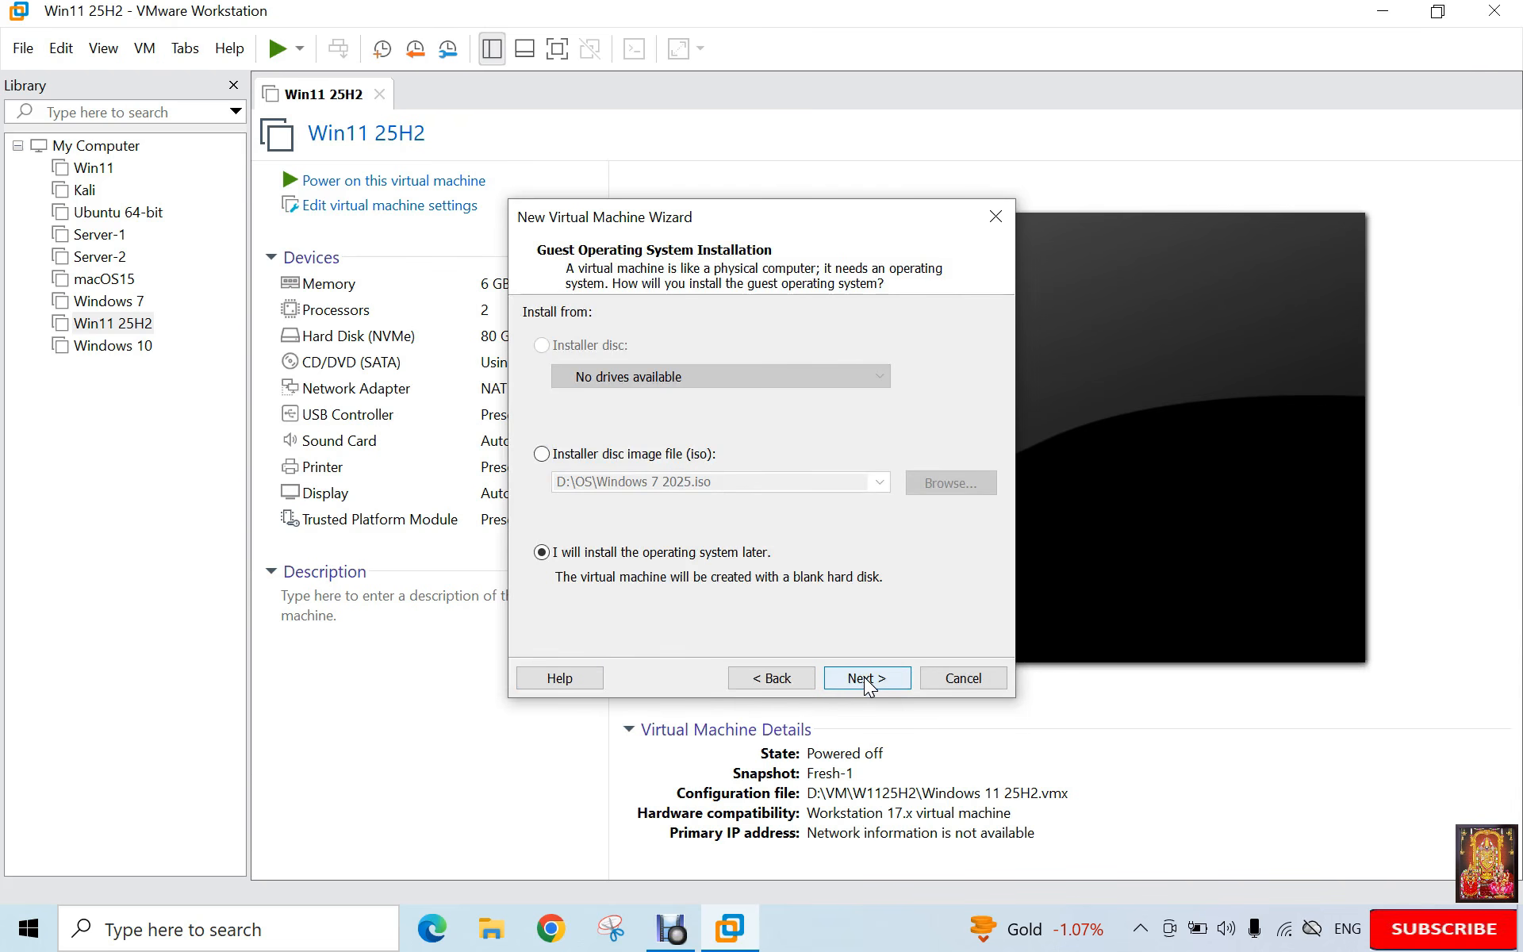
left_click(865, 679)
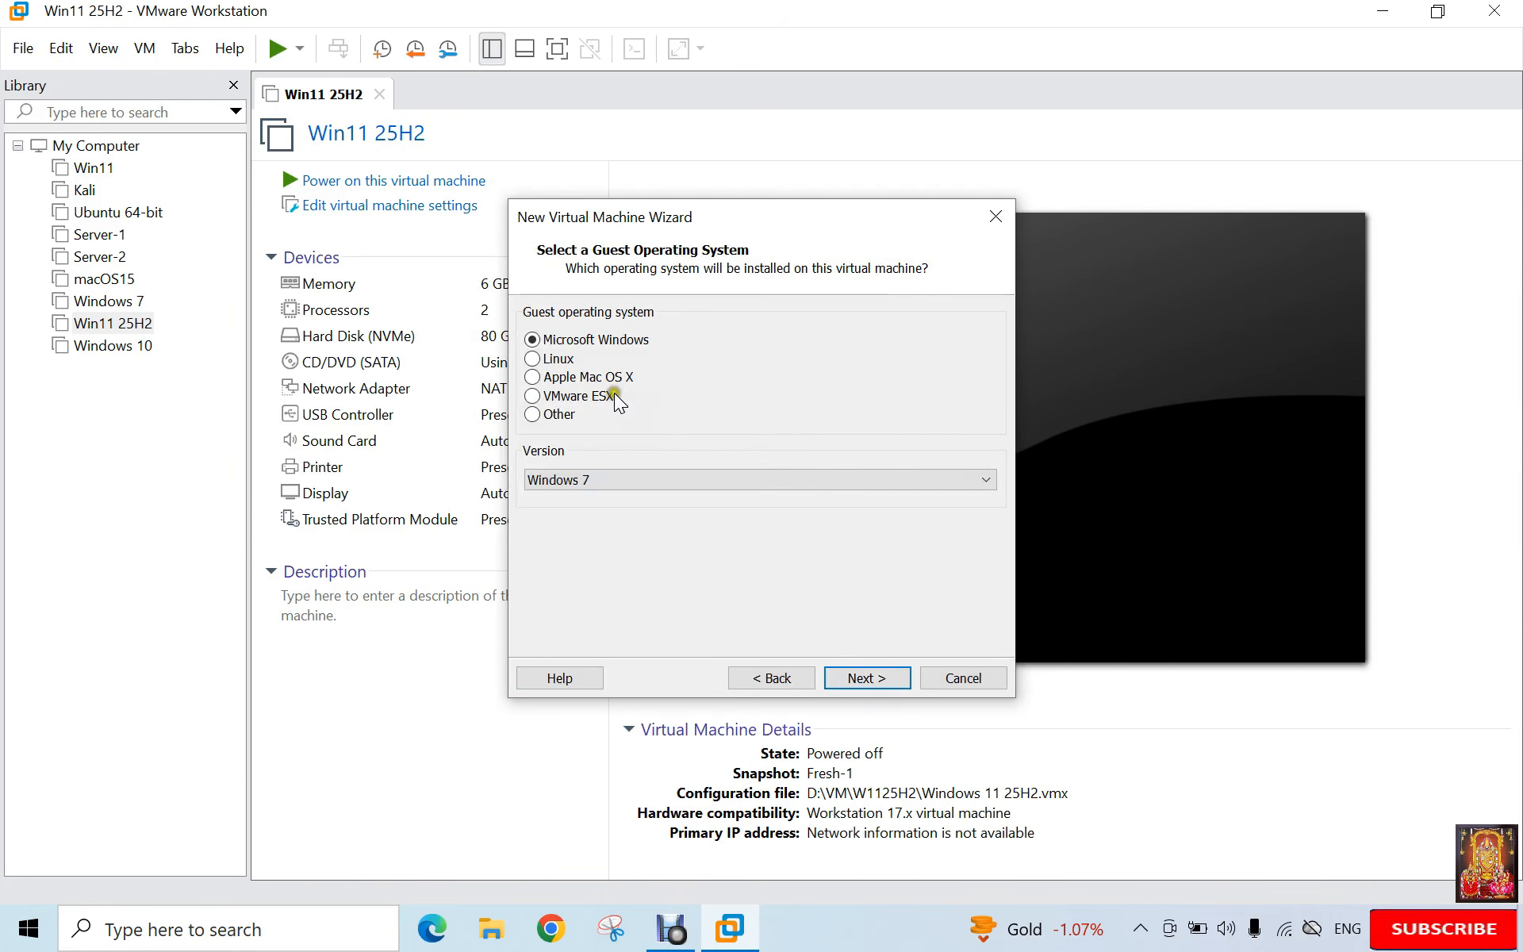
Step: Set the guest OS to Apple Mac OS X, version macOS 14, and continue to naming
left_click(572, 378)
left_click(633, 481)
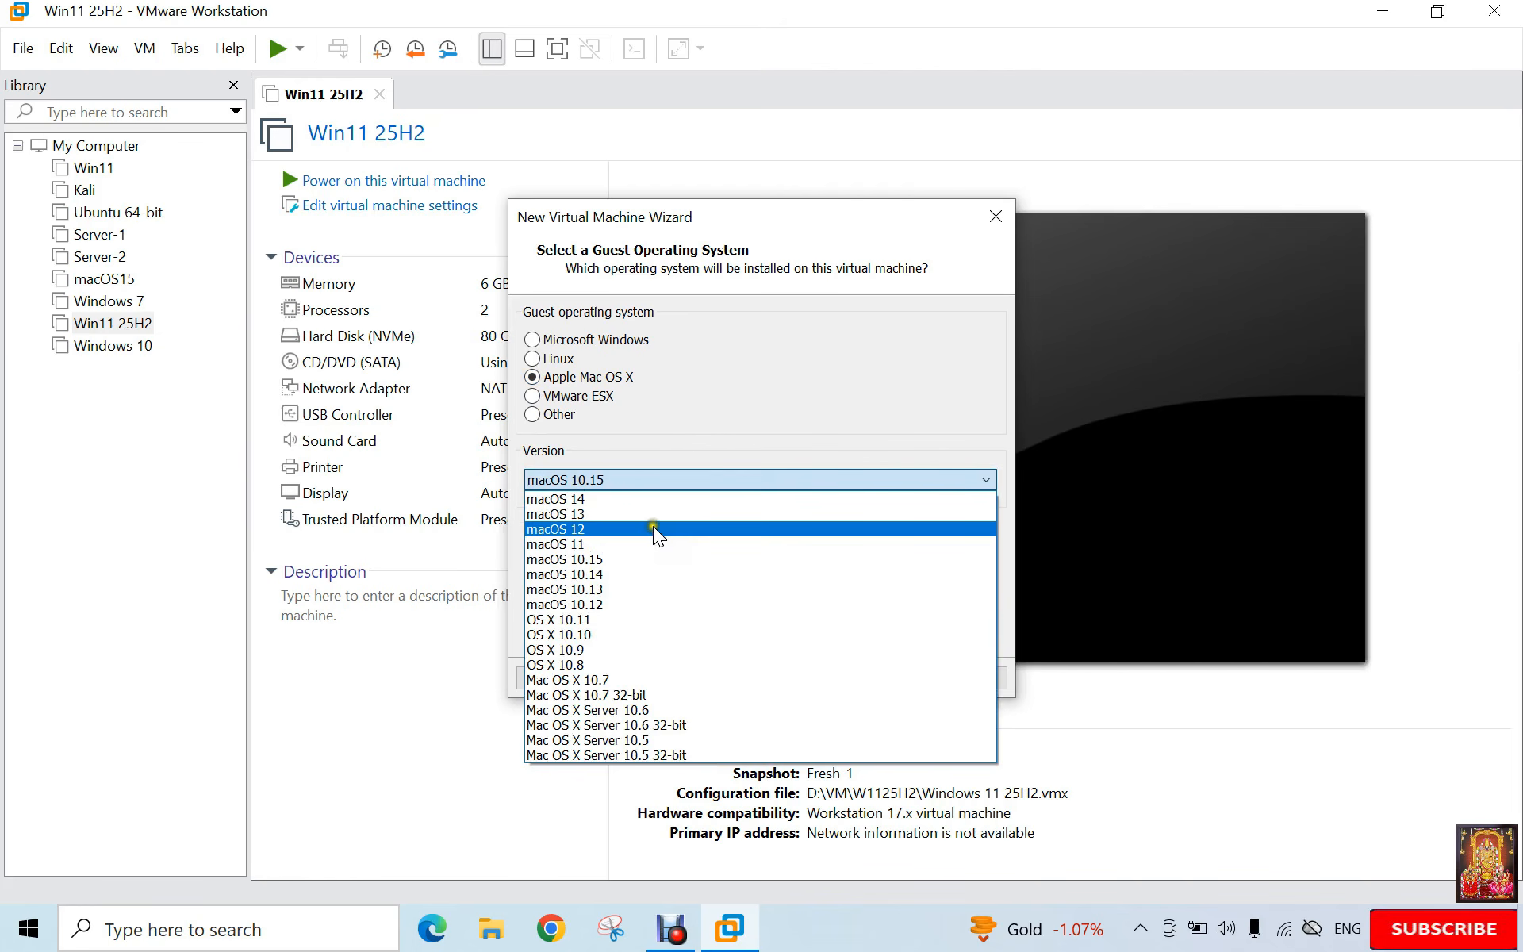
left_click(607, 500)
left_click(867, 676)
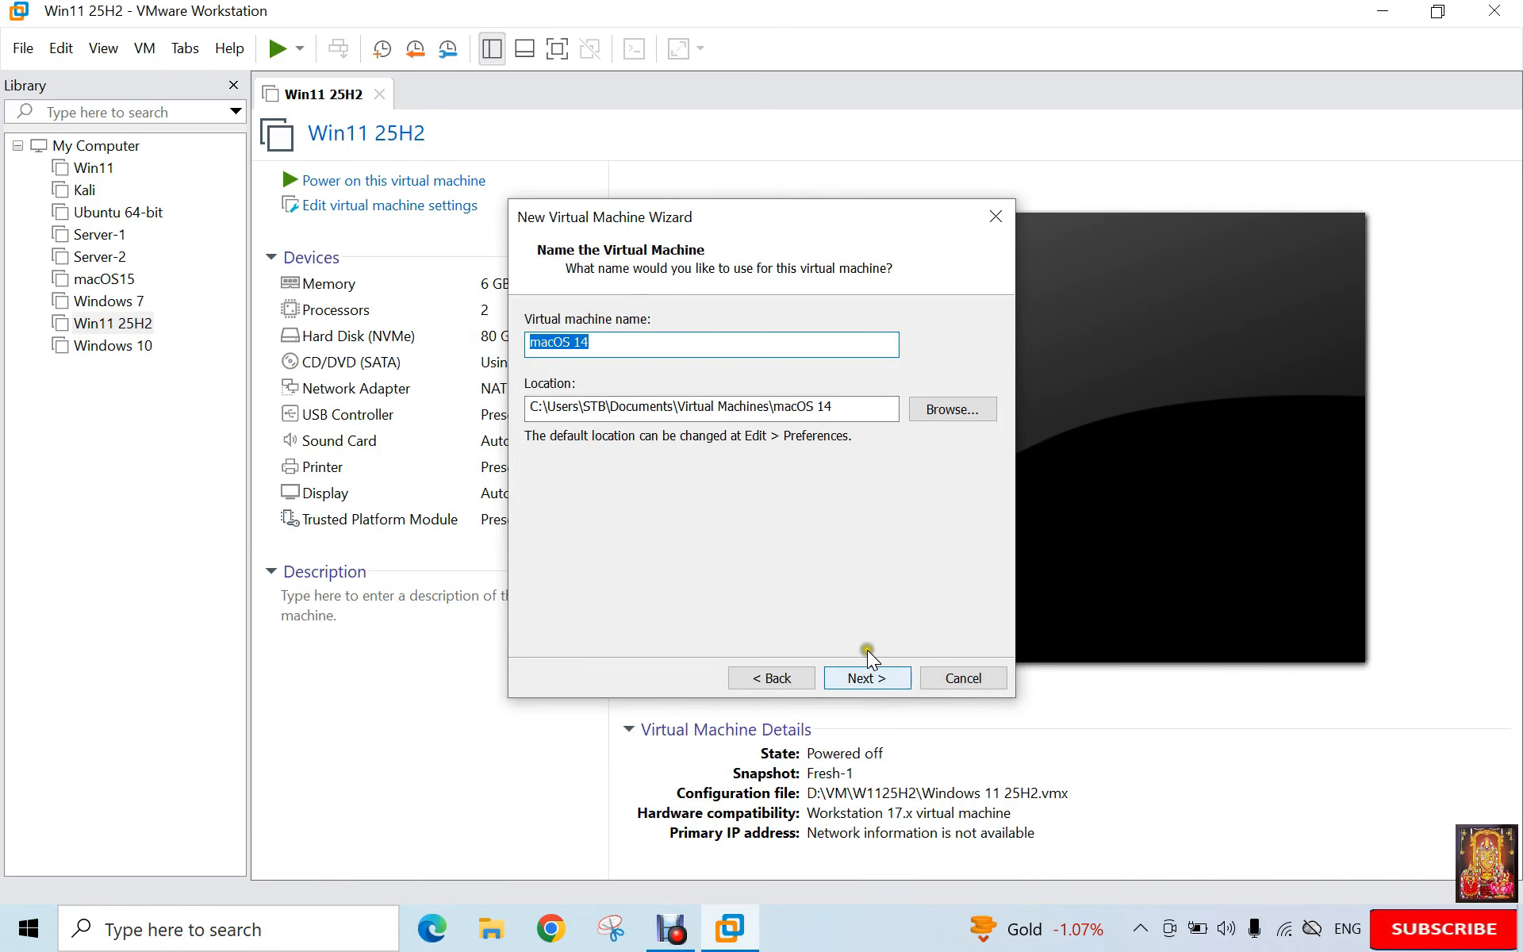
Step: Store the virtual machine in a new folder D:\VM\Tahoe
left_click(936, 415)
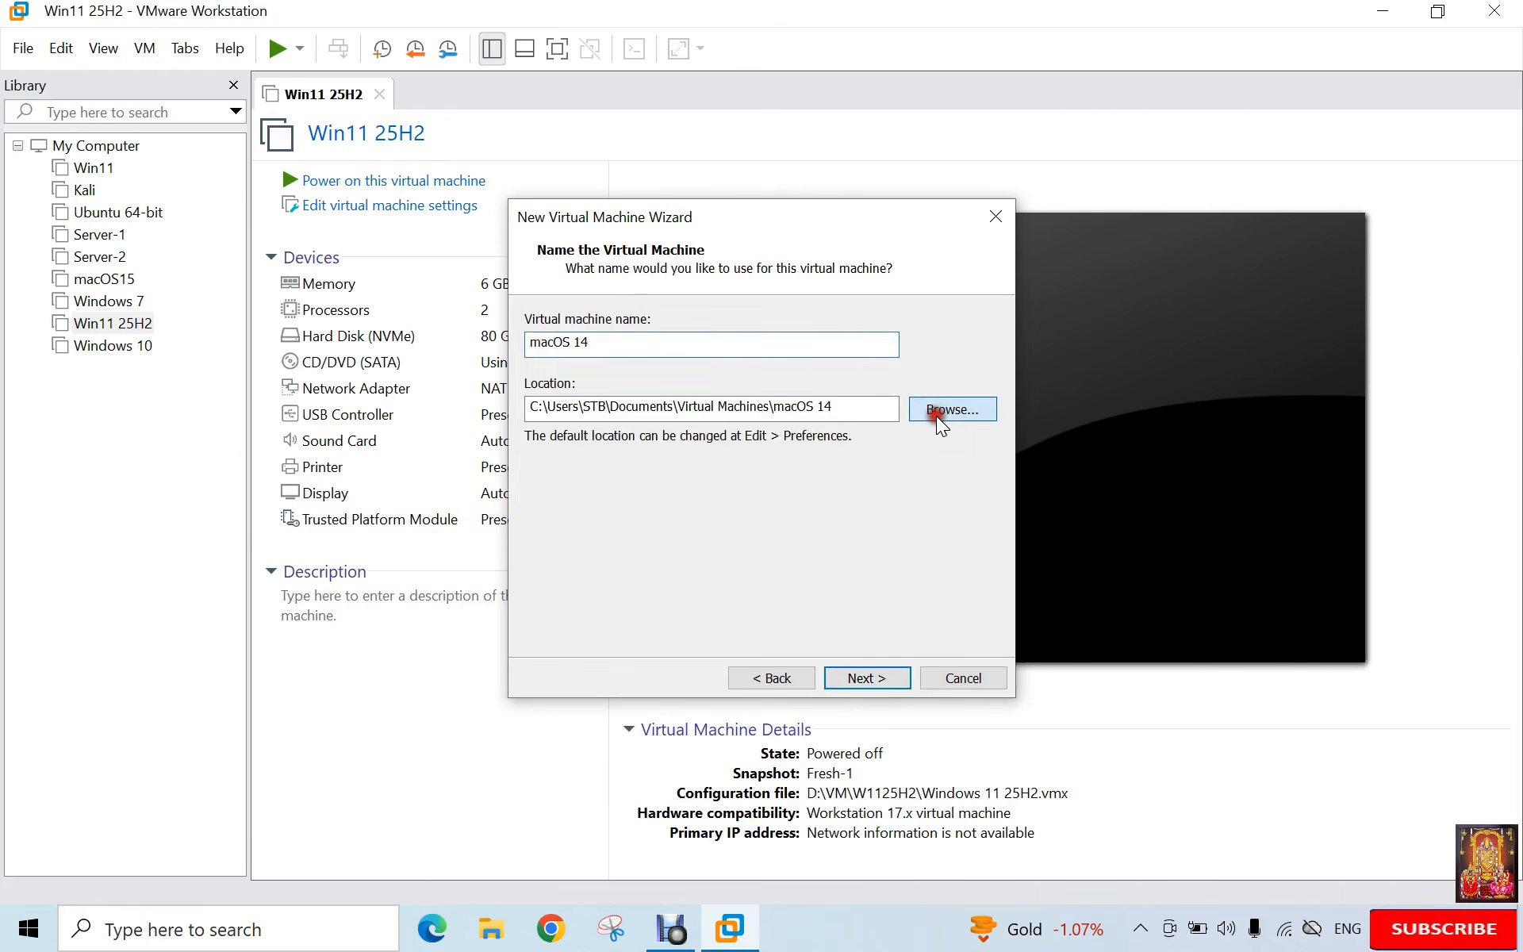
left_click_drag(927, 415, 907, 493)
left_click(720, 475)
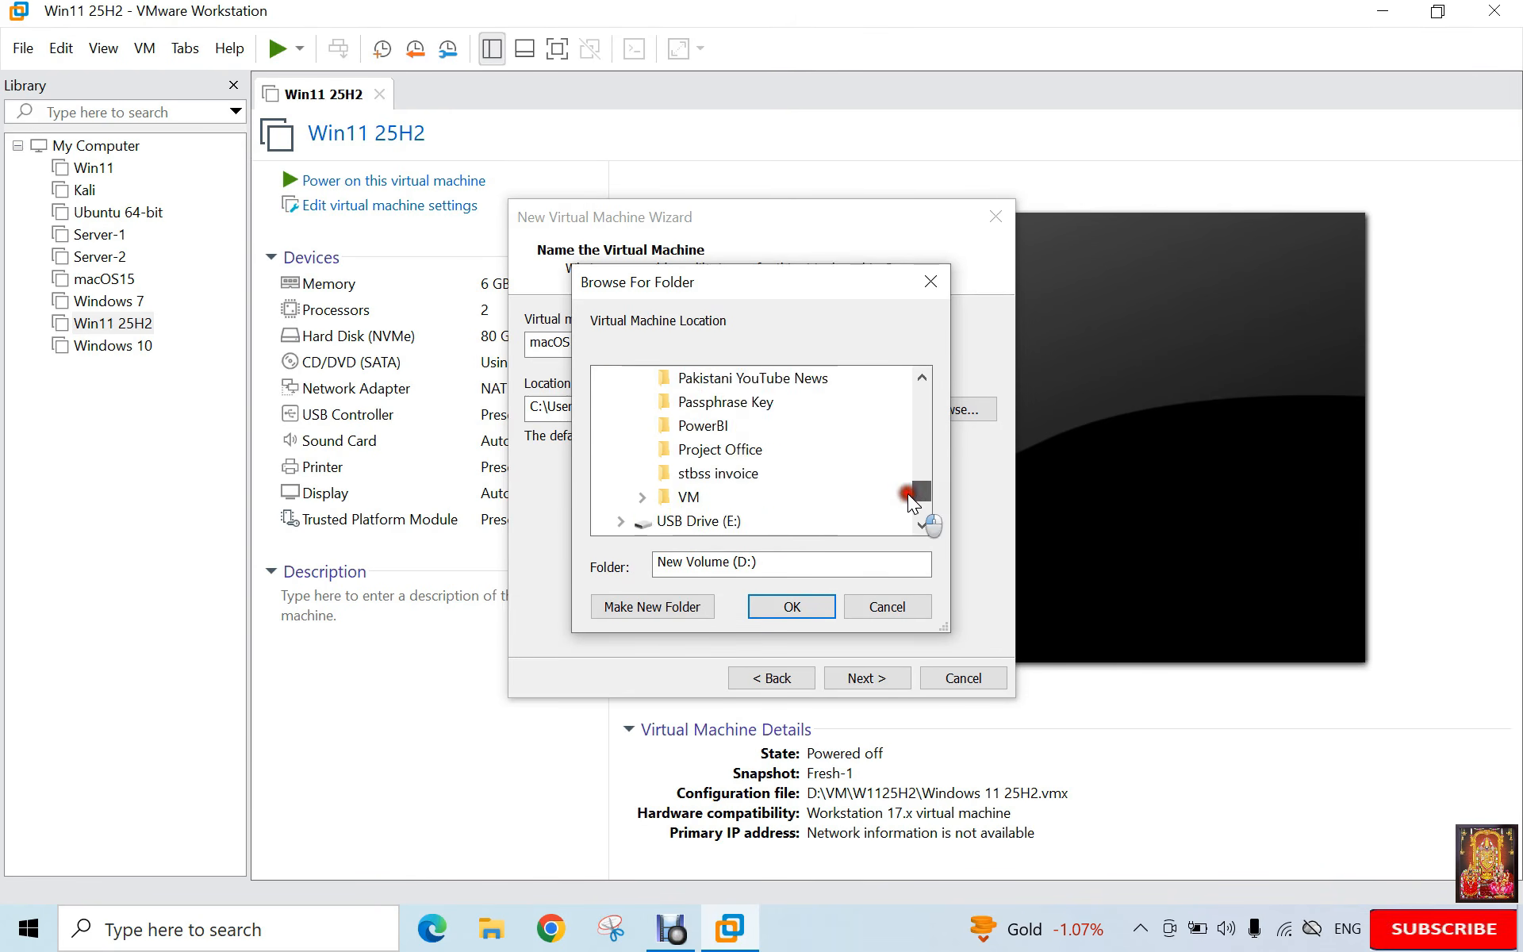
left_click(688, 496)
left_click(666, 615)
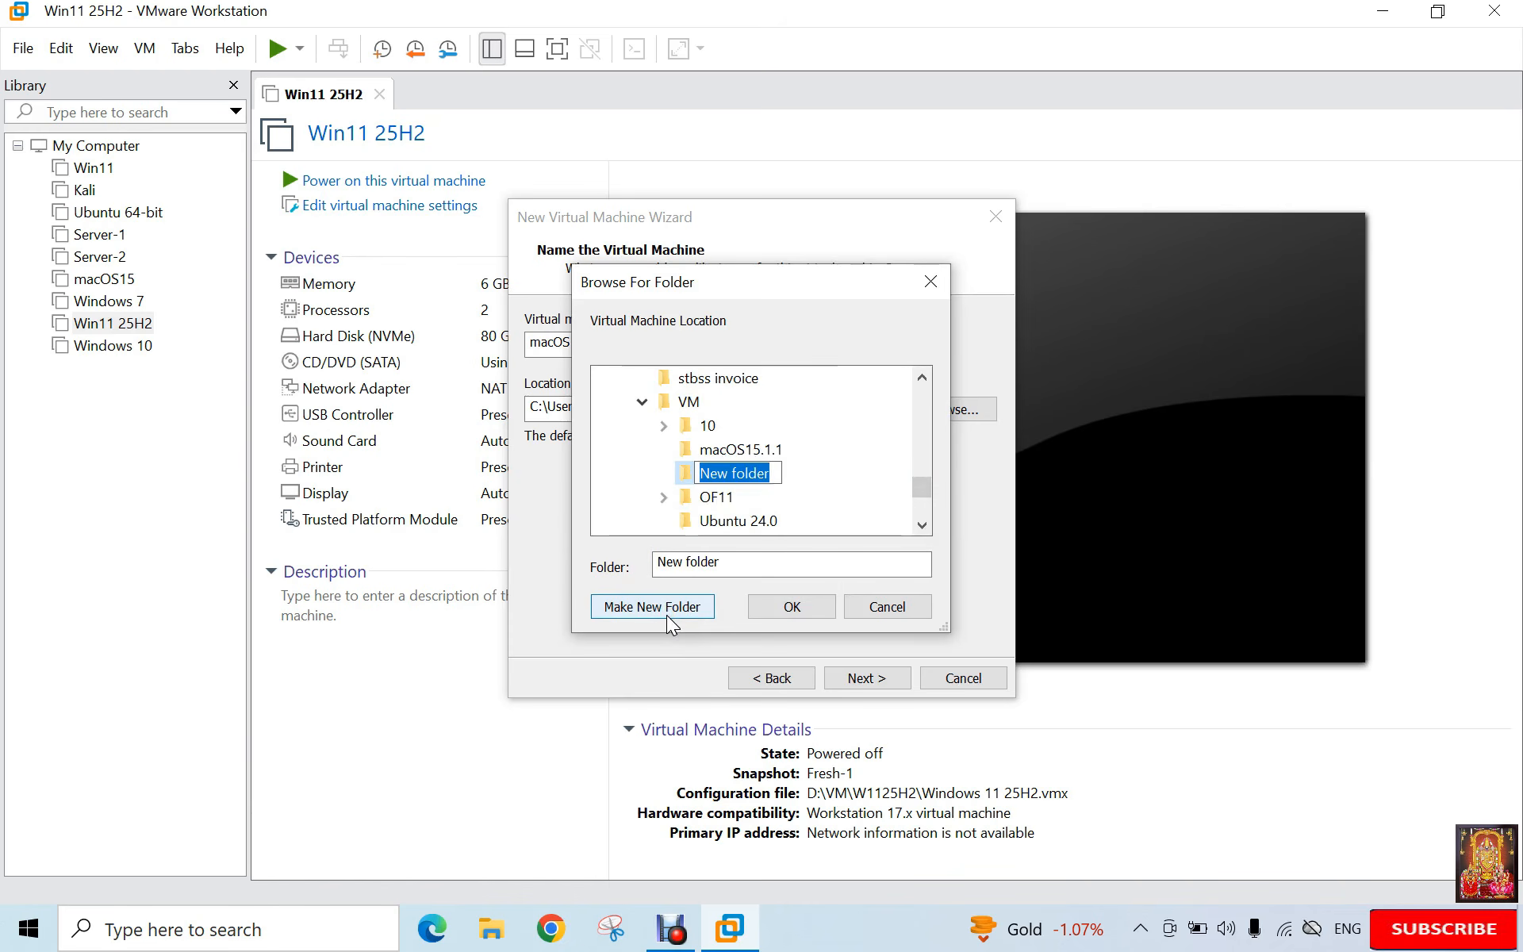
key("BackSpace")
type("T")
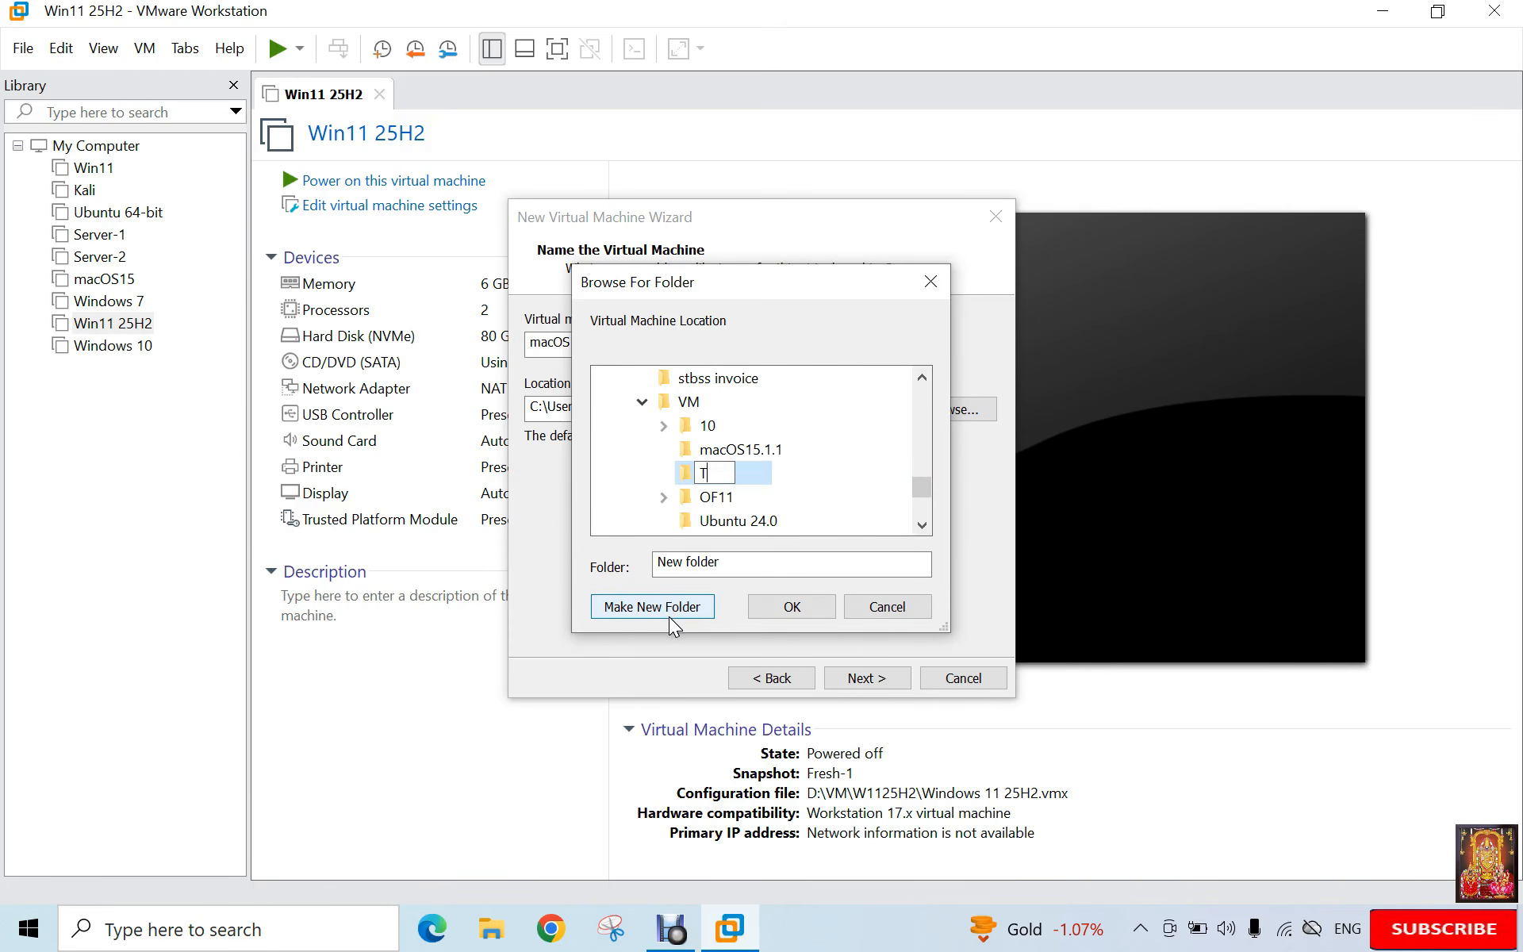
type("ahoe")
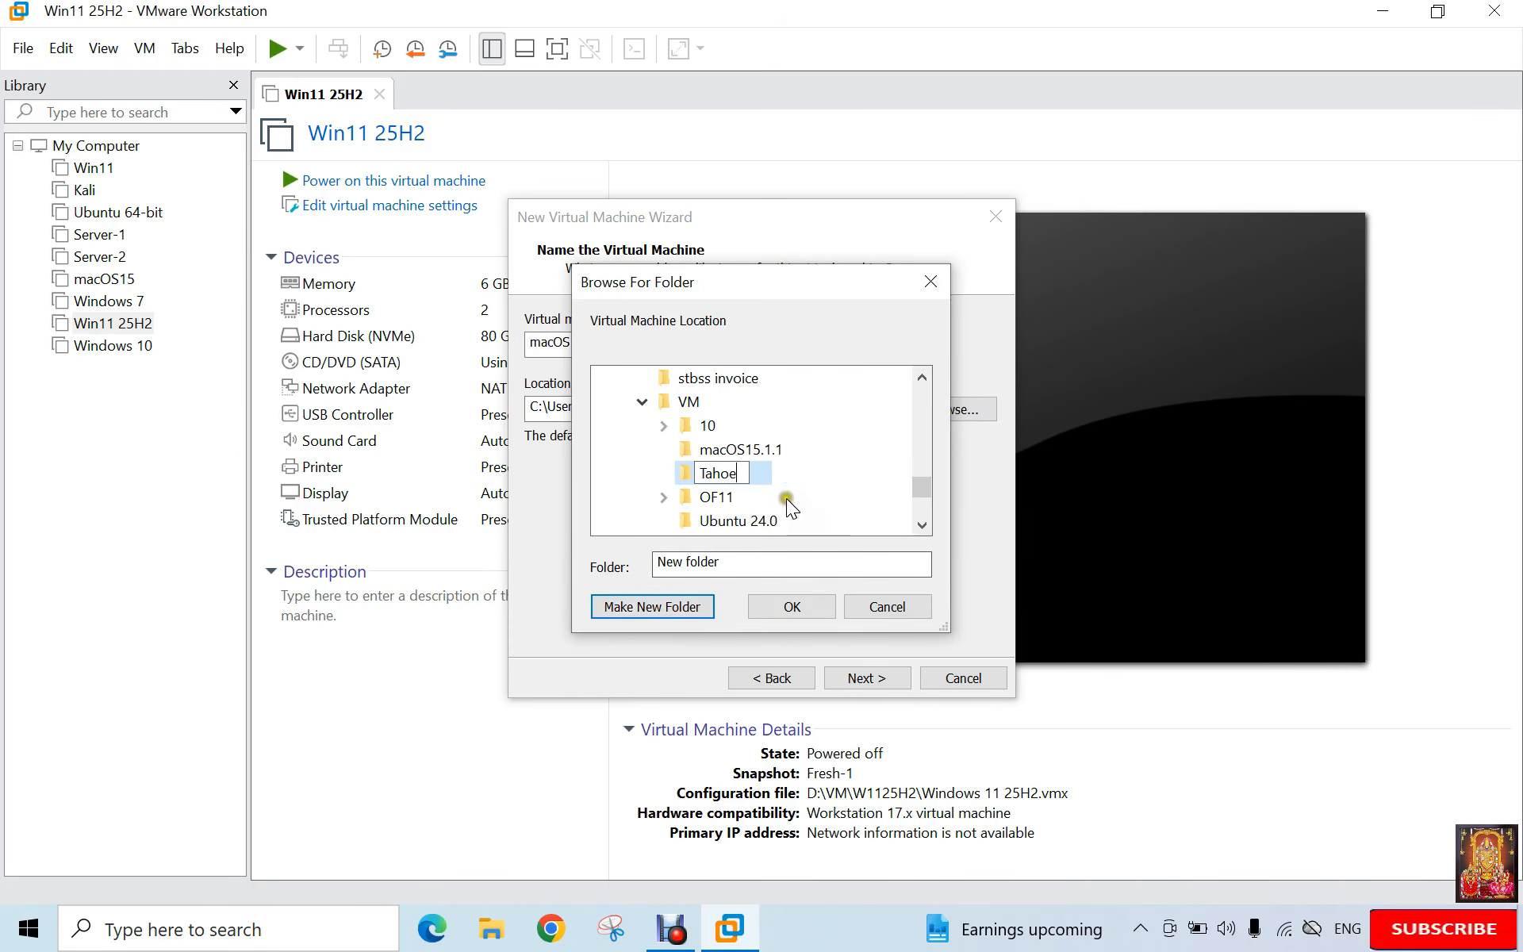
key("Return")
left_click(796, 608)
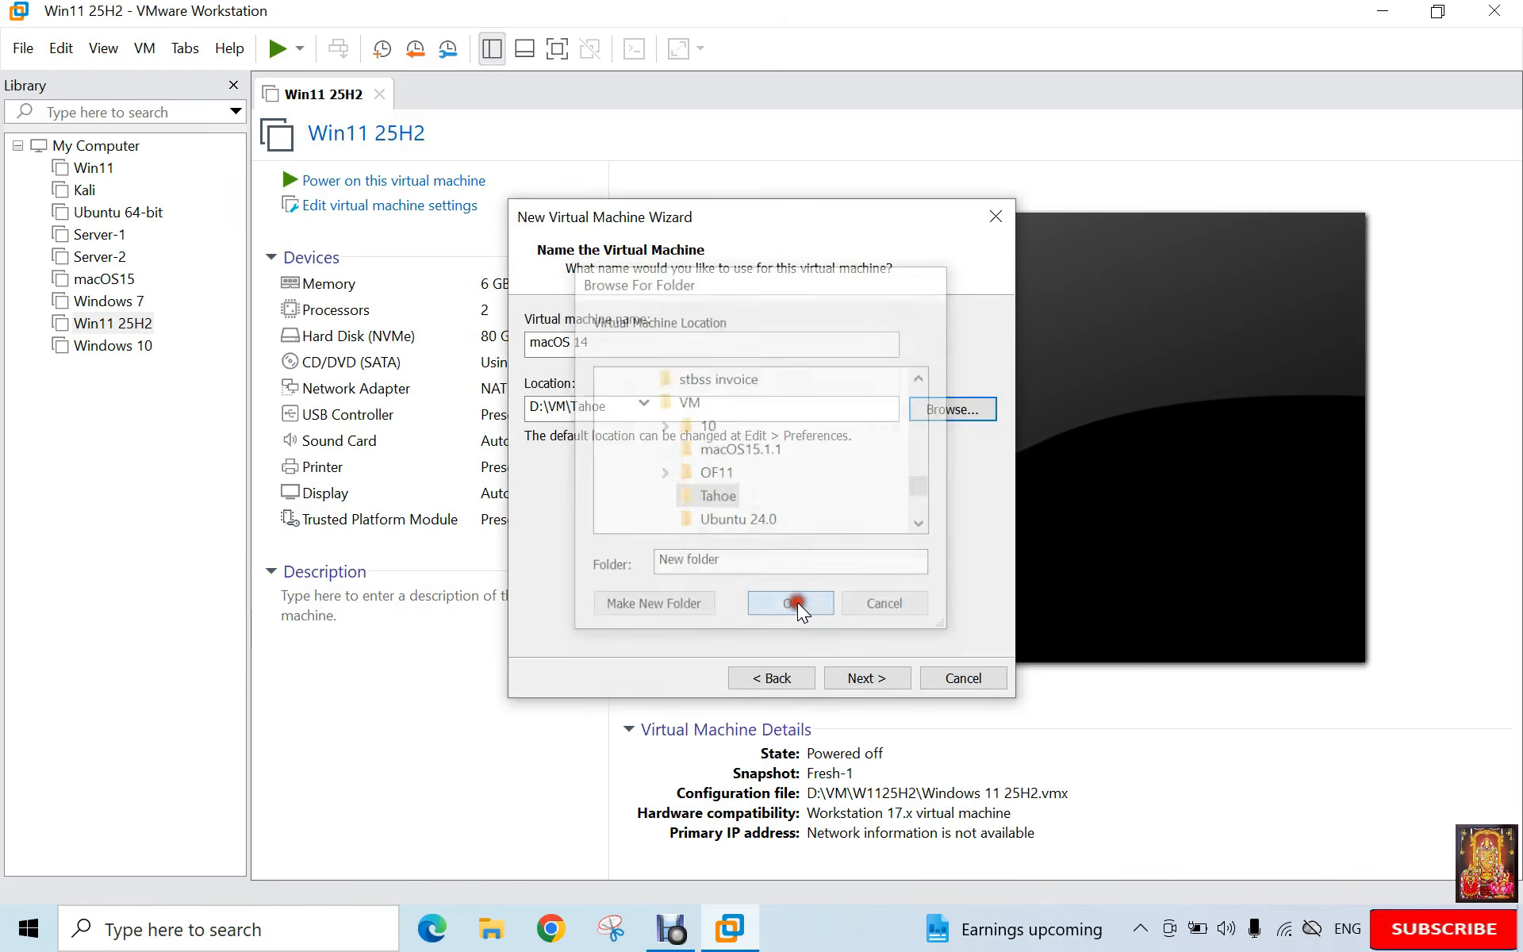
Step: Accept the 80 GB split-disk capacity and go to hardware customization
left_click(864, 681)
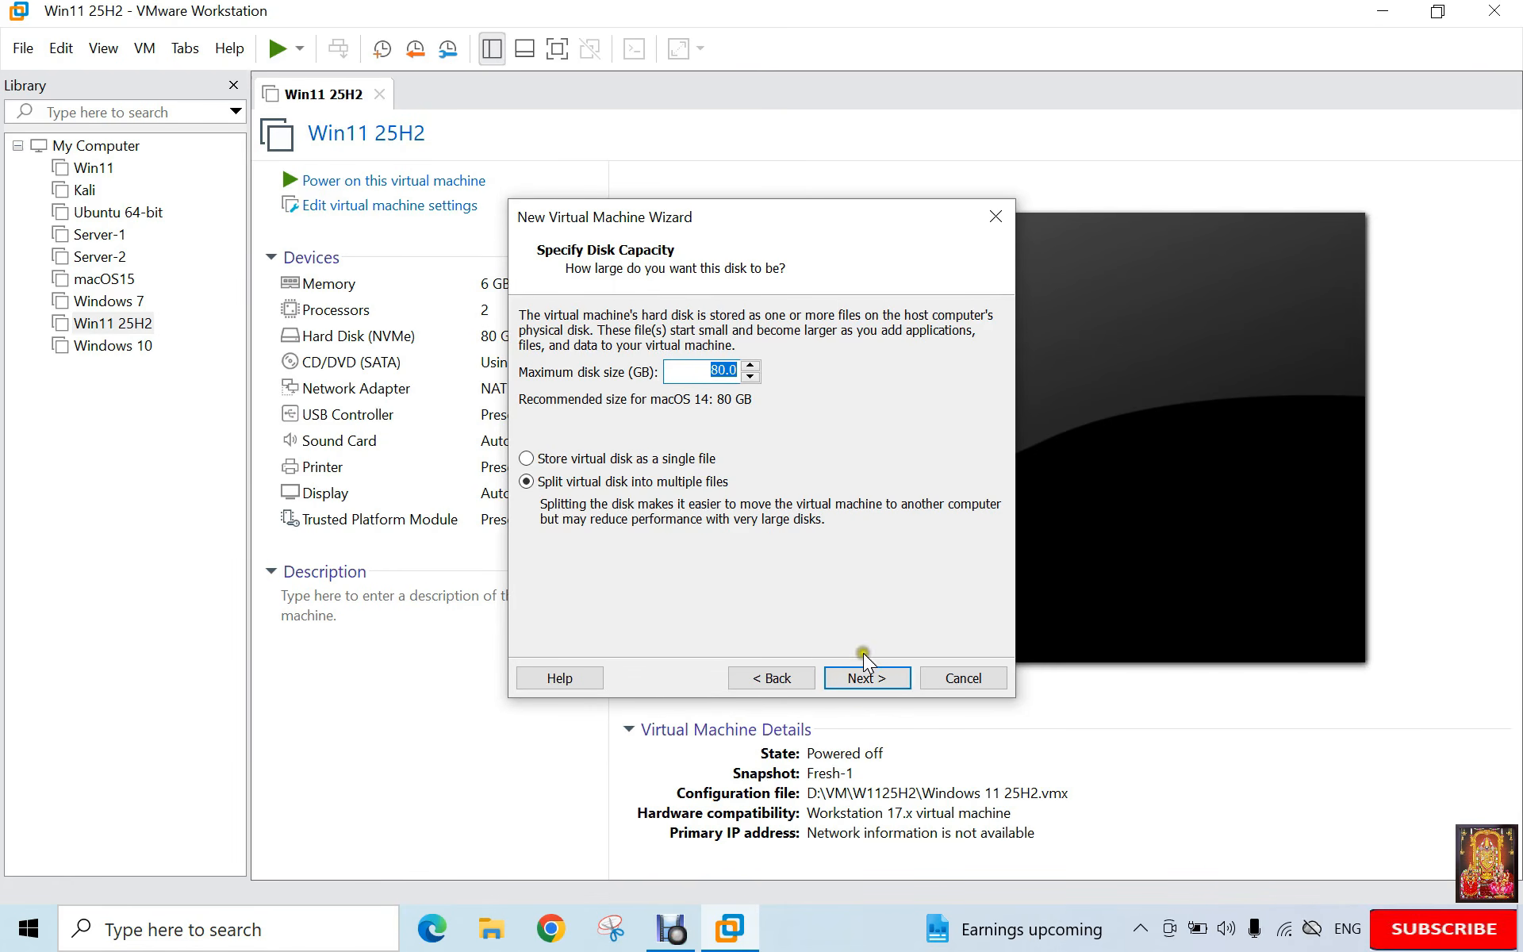
left_click(858, 678)
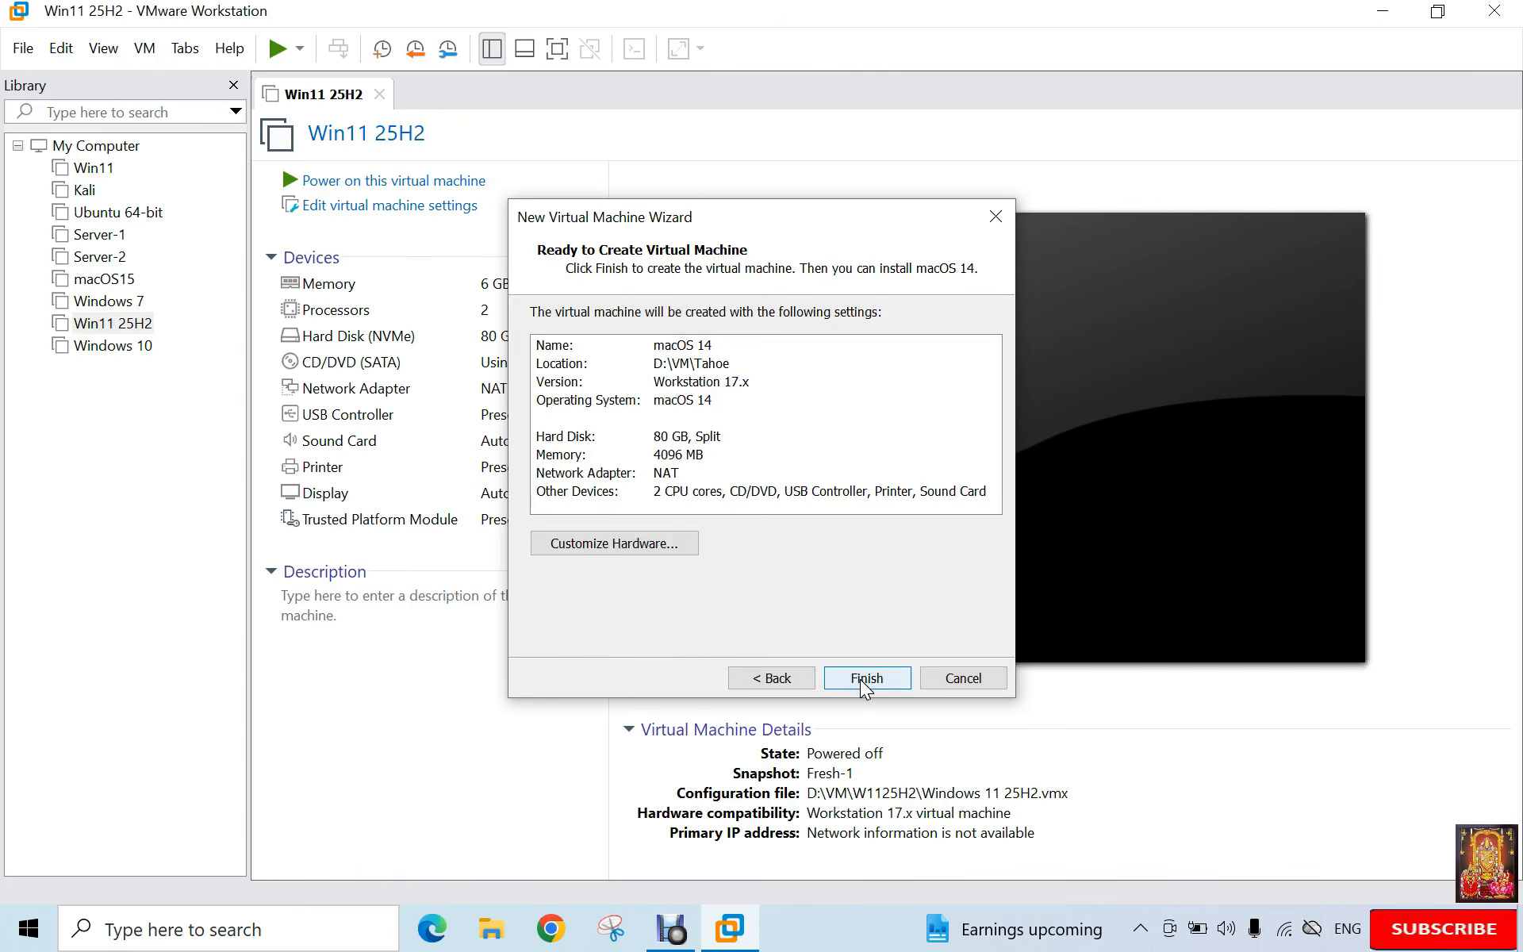
left_click(585, 543)
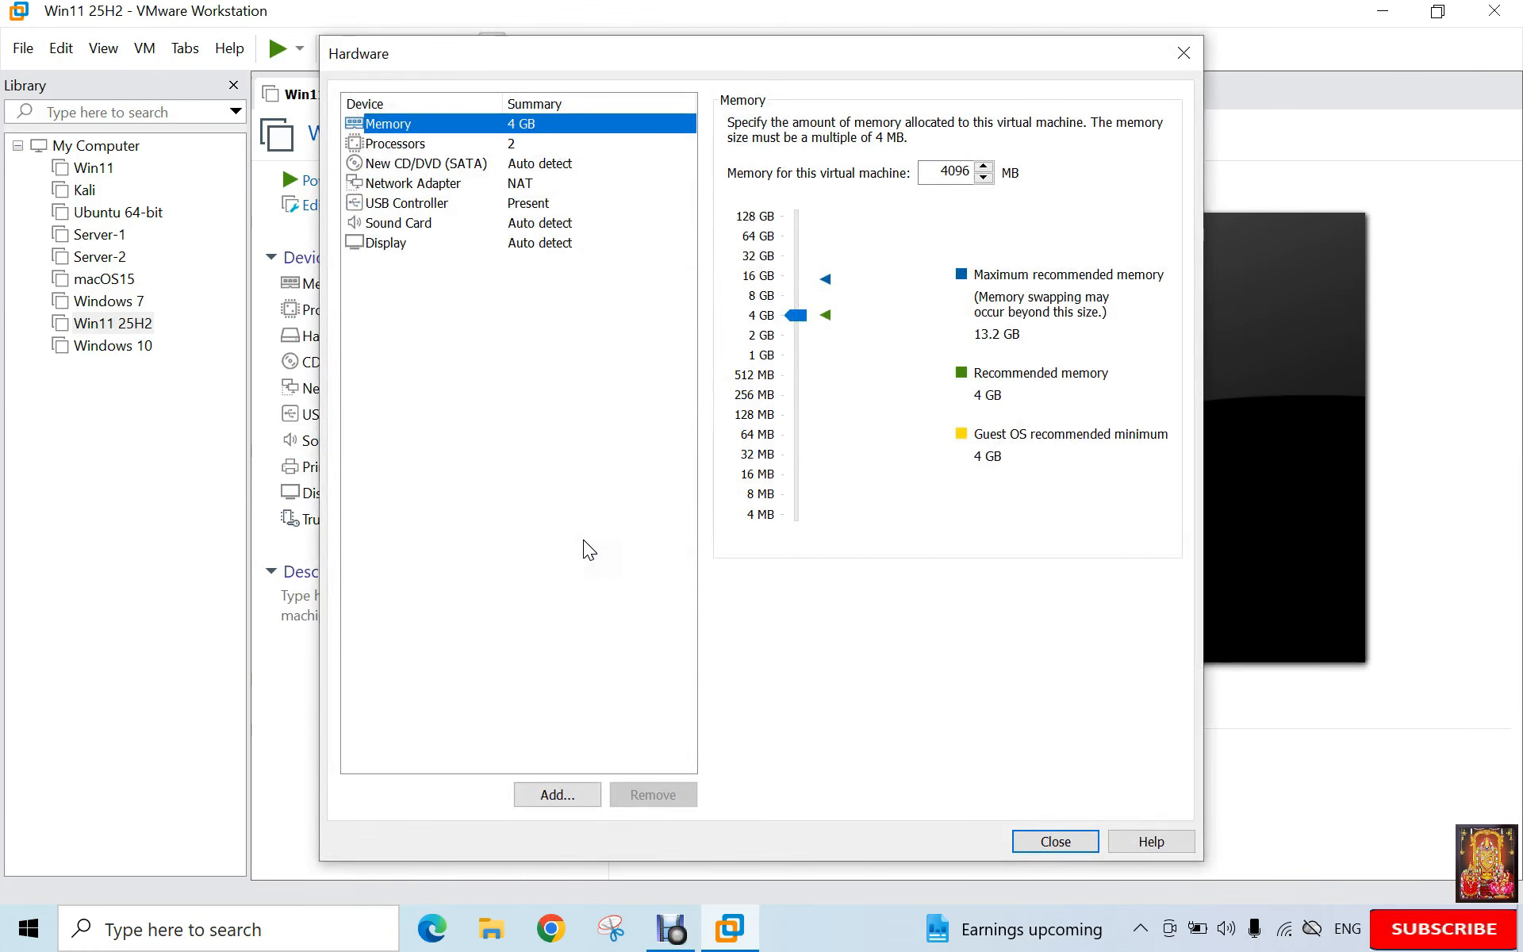
Step: Give the machine 2 processors (4 cores total) and 8 GB of memory
left_click(418, 141)
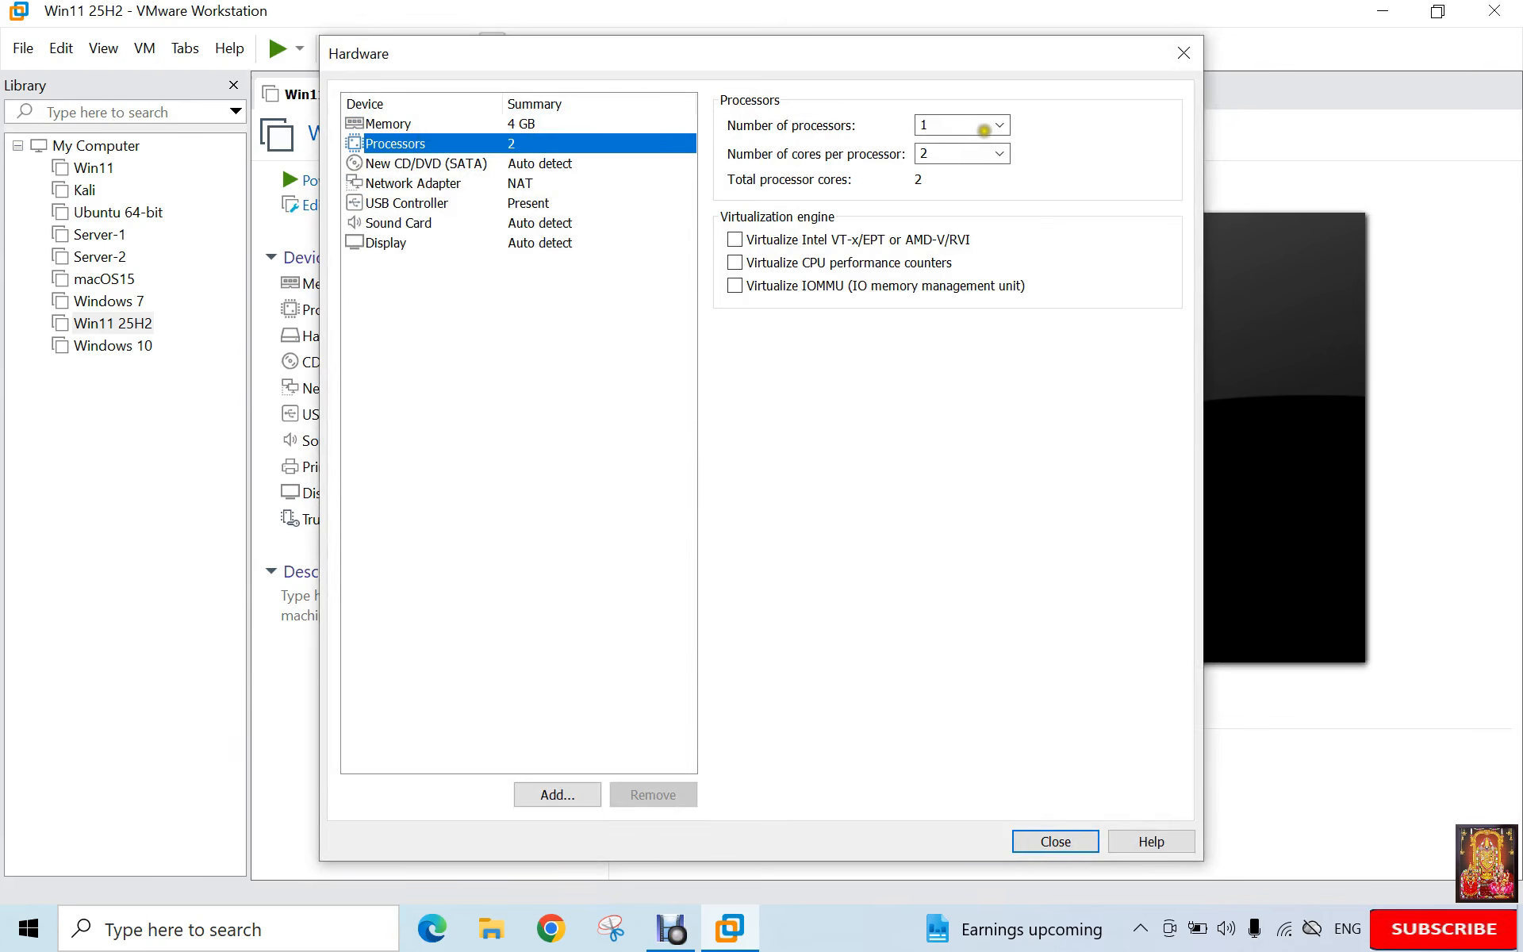
left_click(1001, 125)
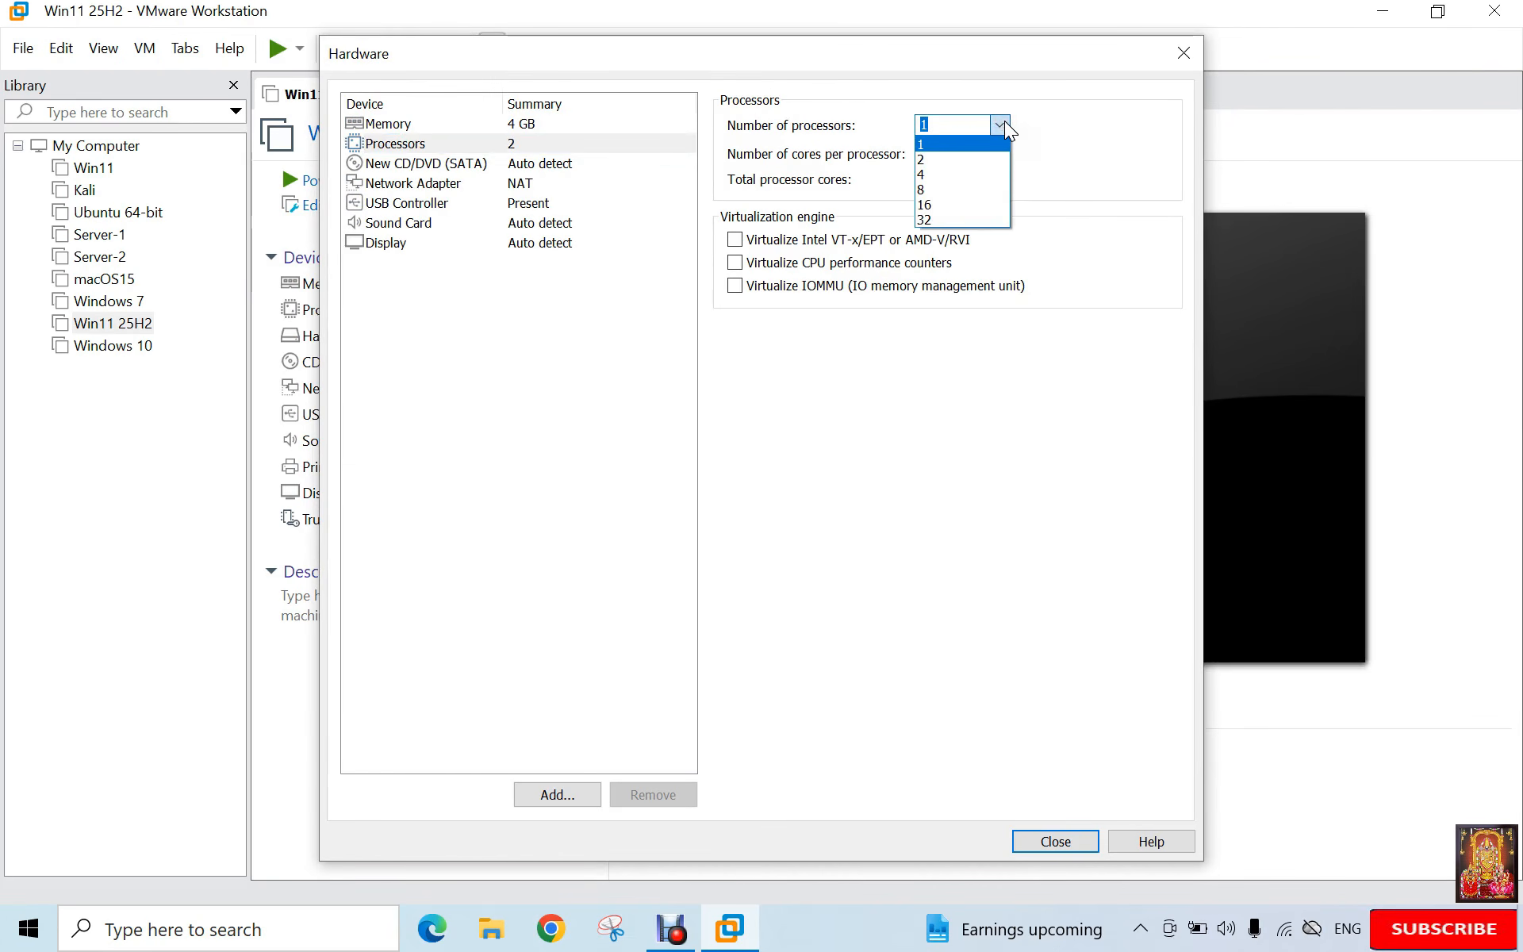
left_click(934, 162)
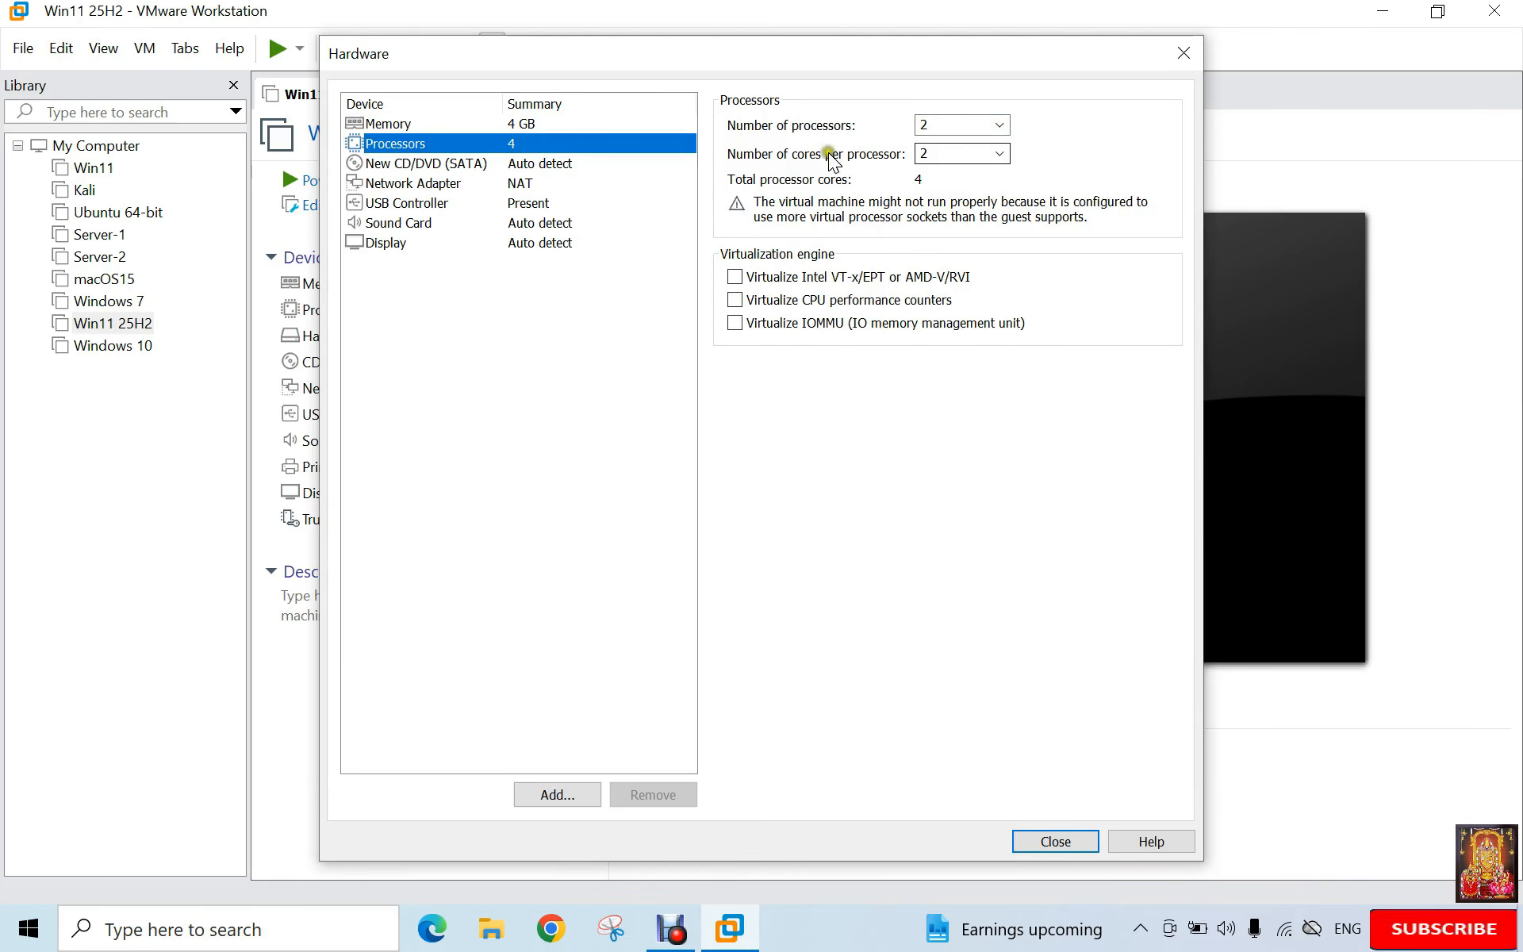
left_click(402, 125)
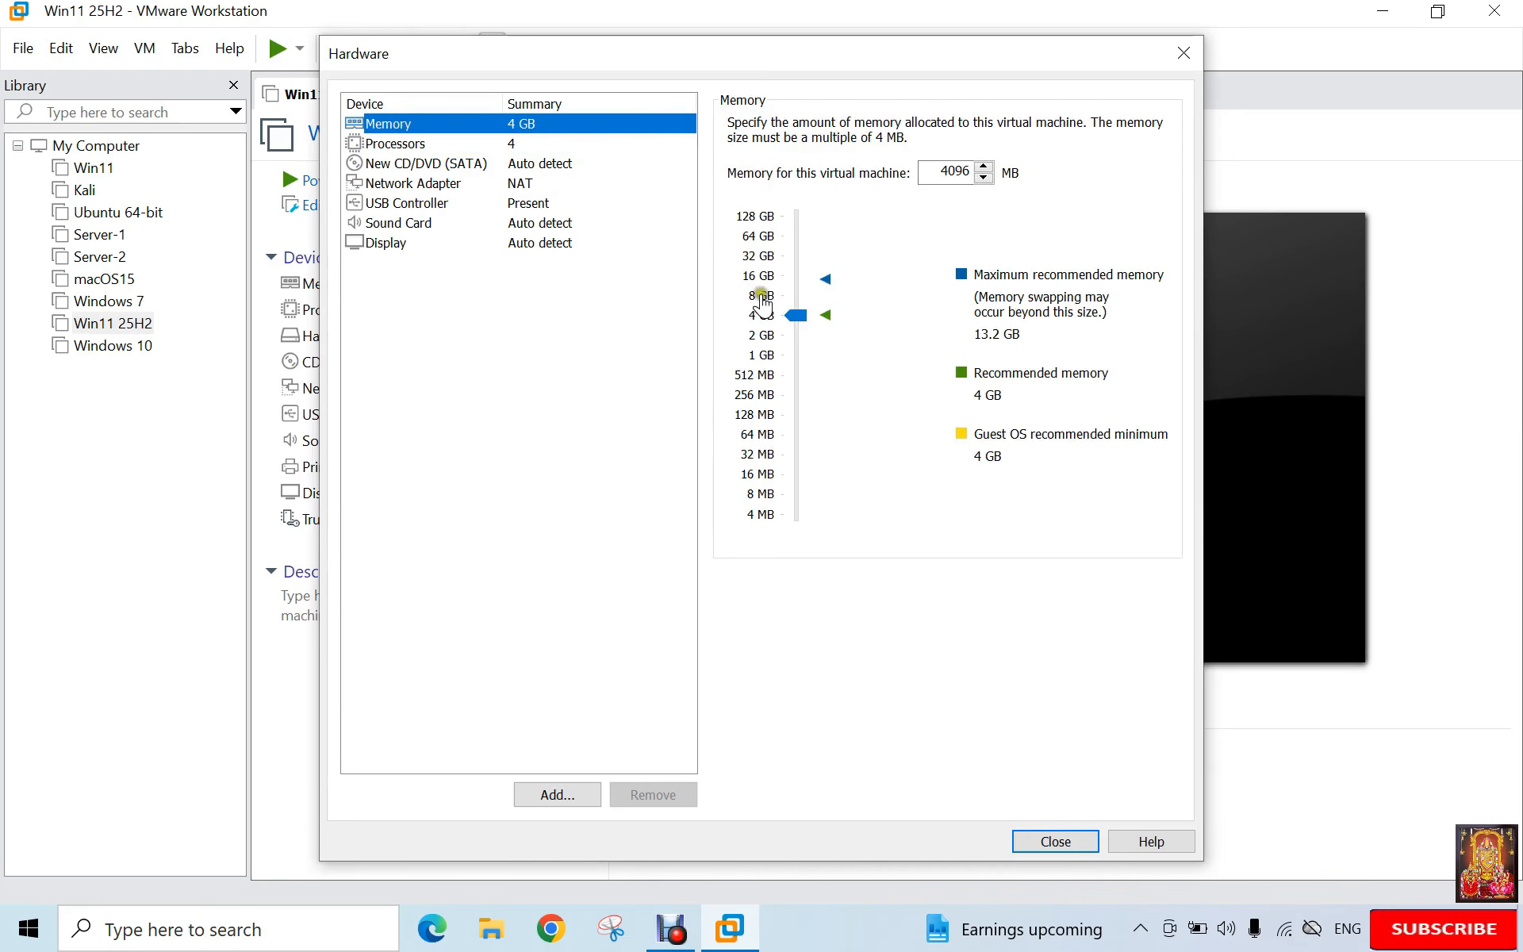
left_click(765, 296)
left_click(423, 165)
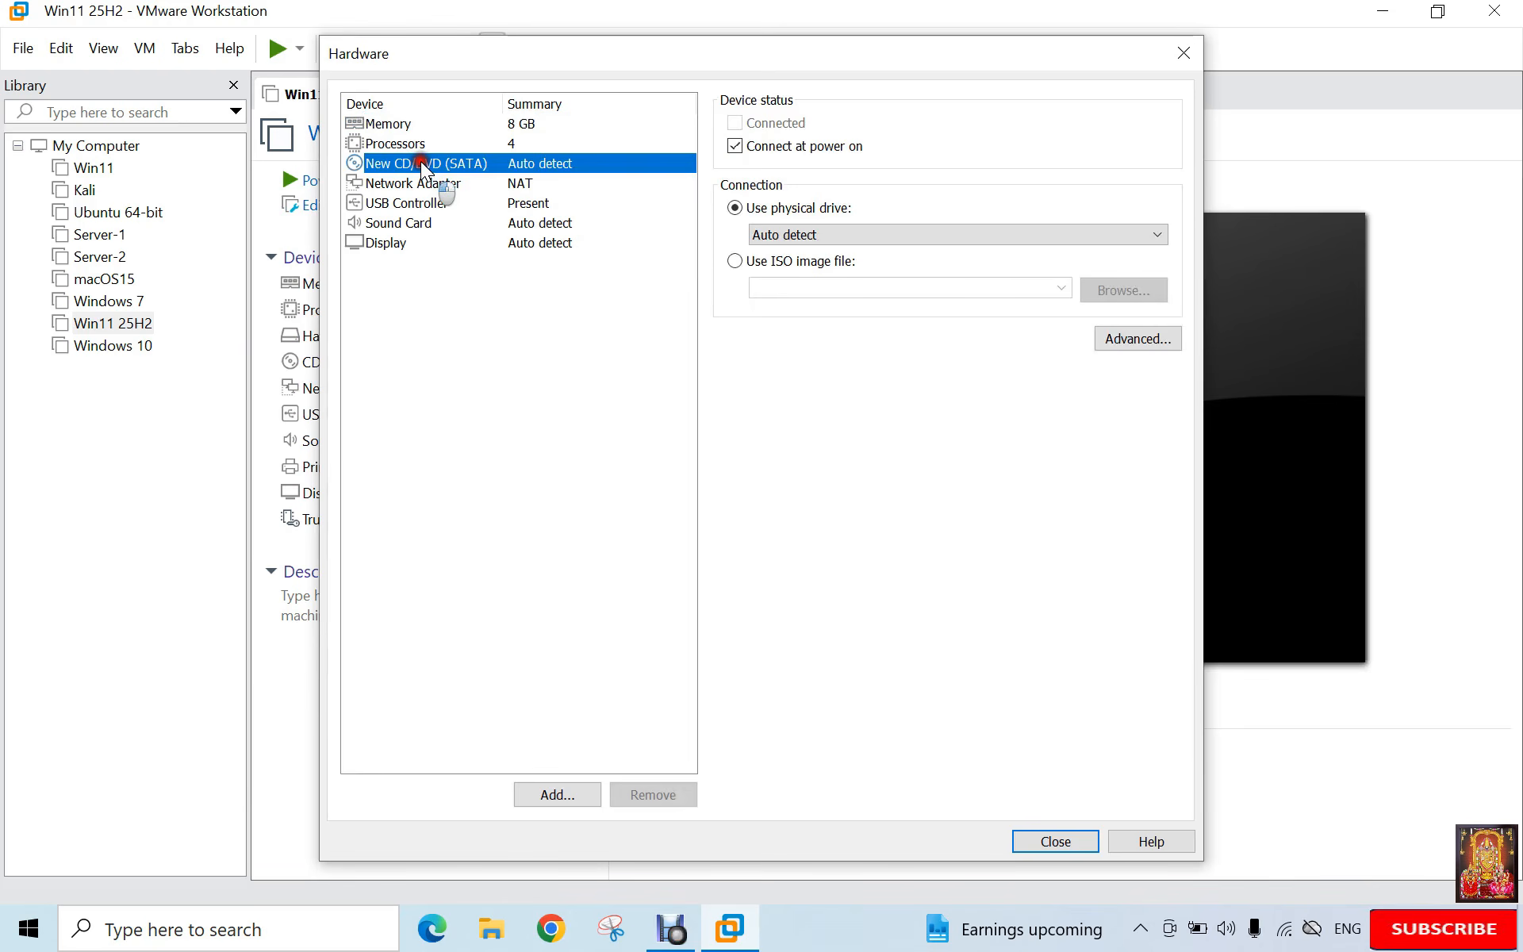
Step: Point the CD/DVD drive at the Tahoe.iso image from the Documents folder
left_click(746, 260)
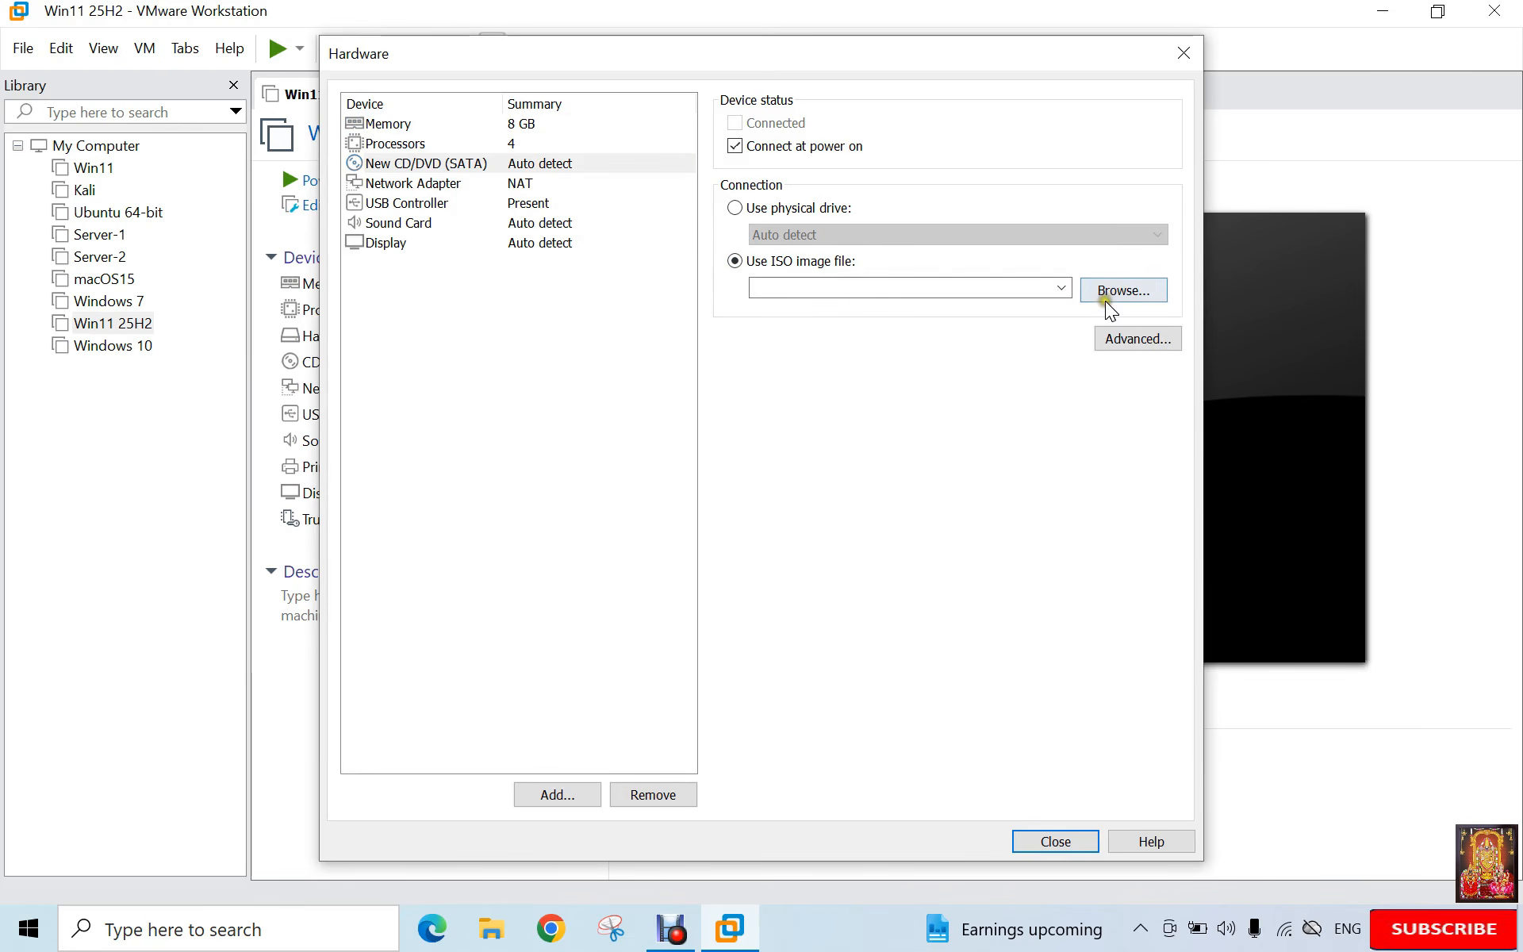
left_click(1110, 296)
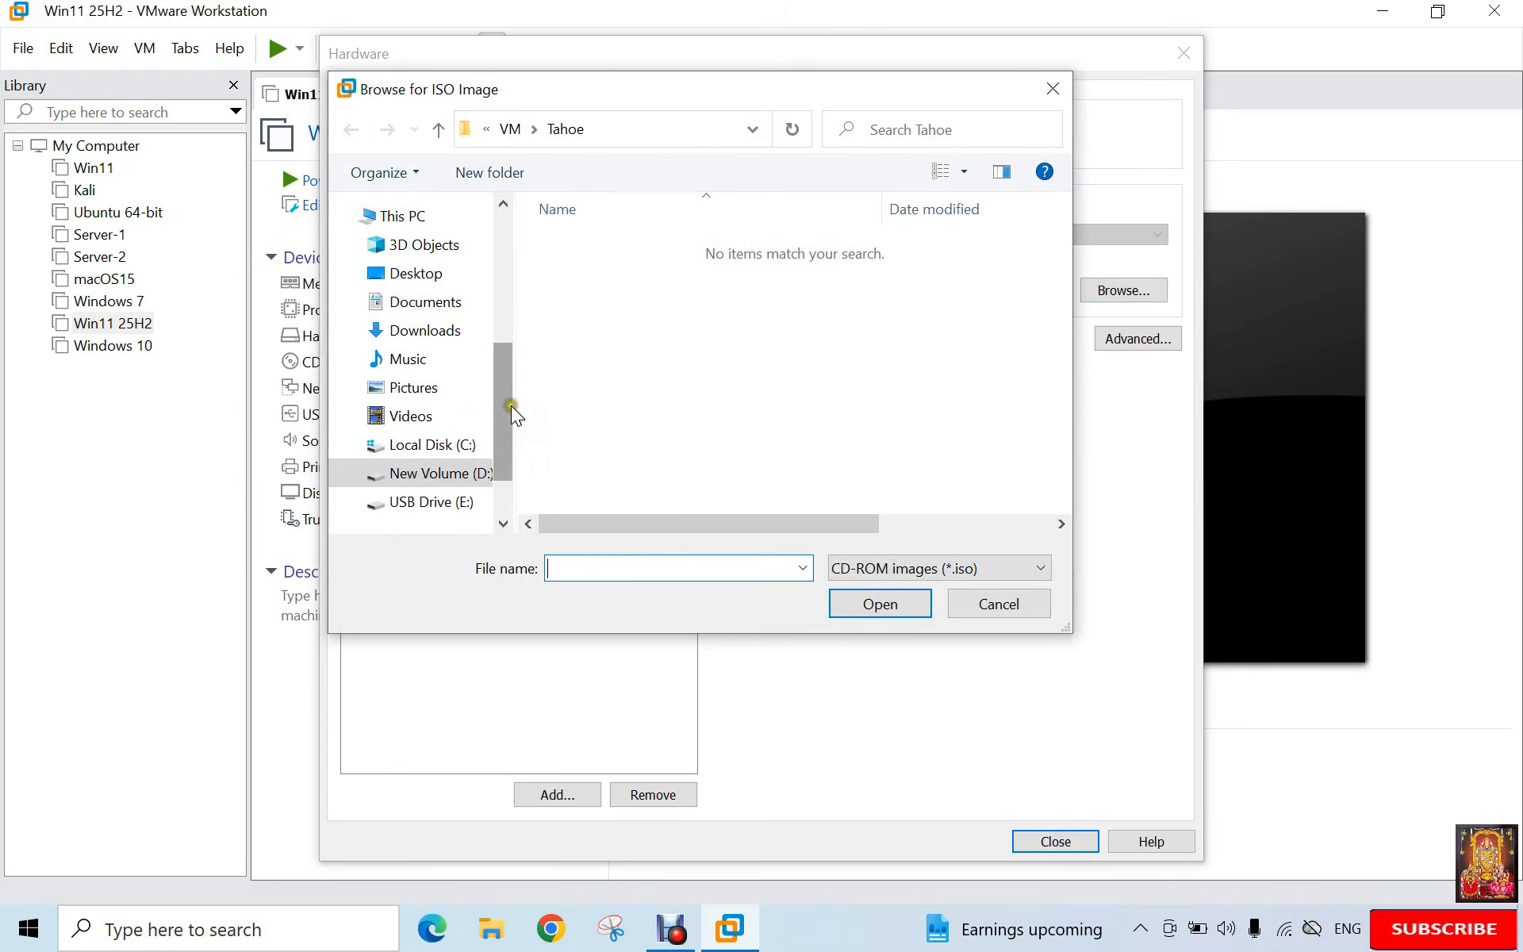
left_click(448, 304)
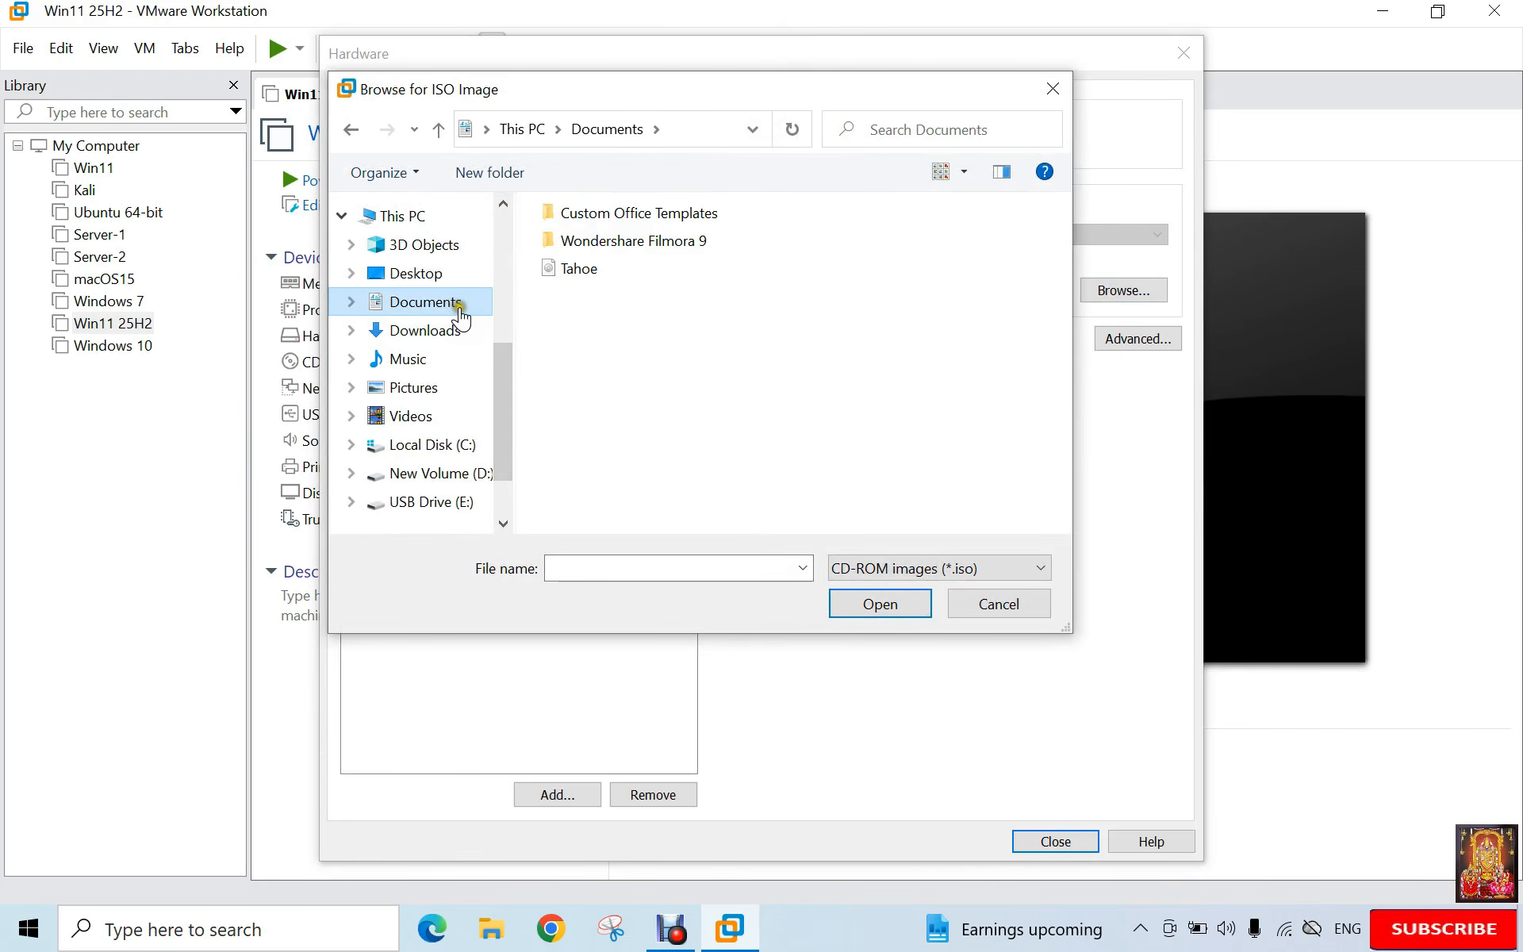
left_click(571, 270)
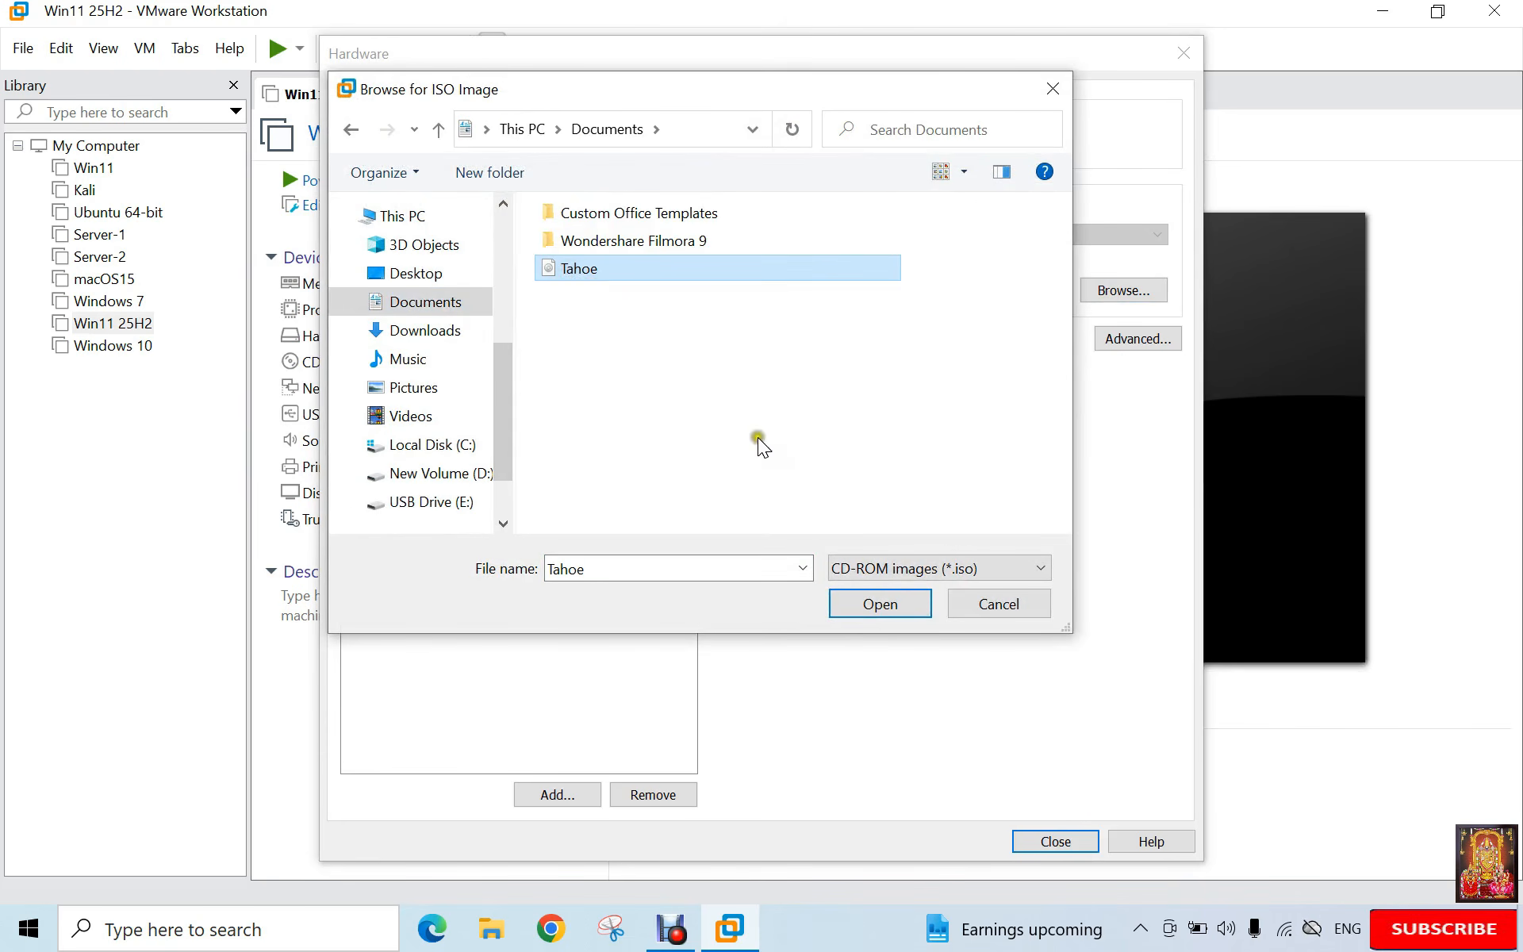
left_click(860, 602)
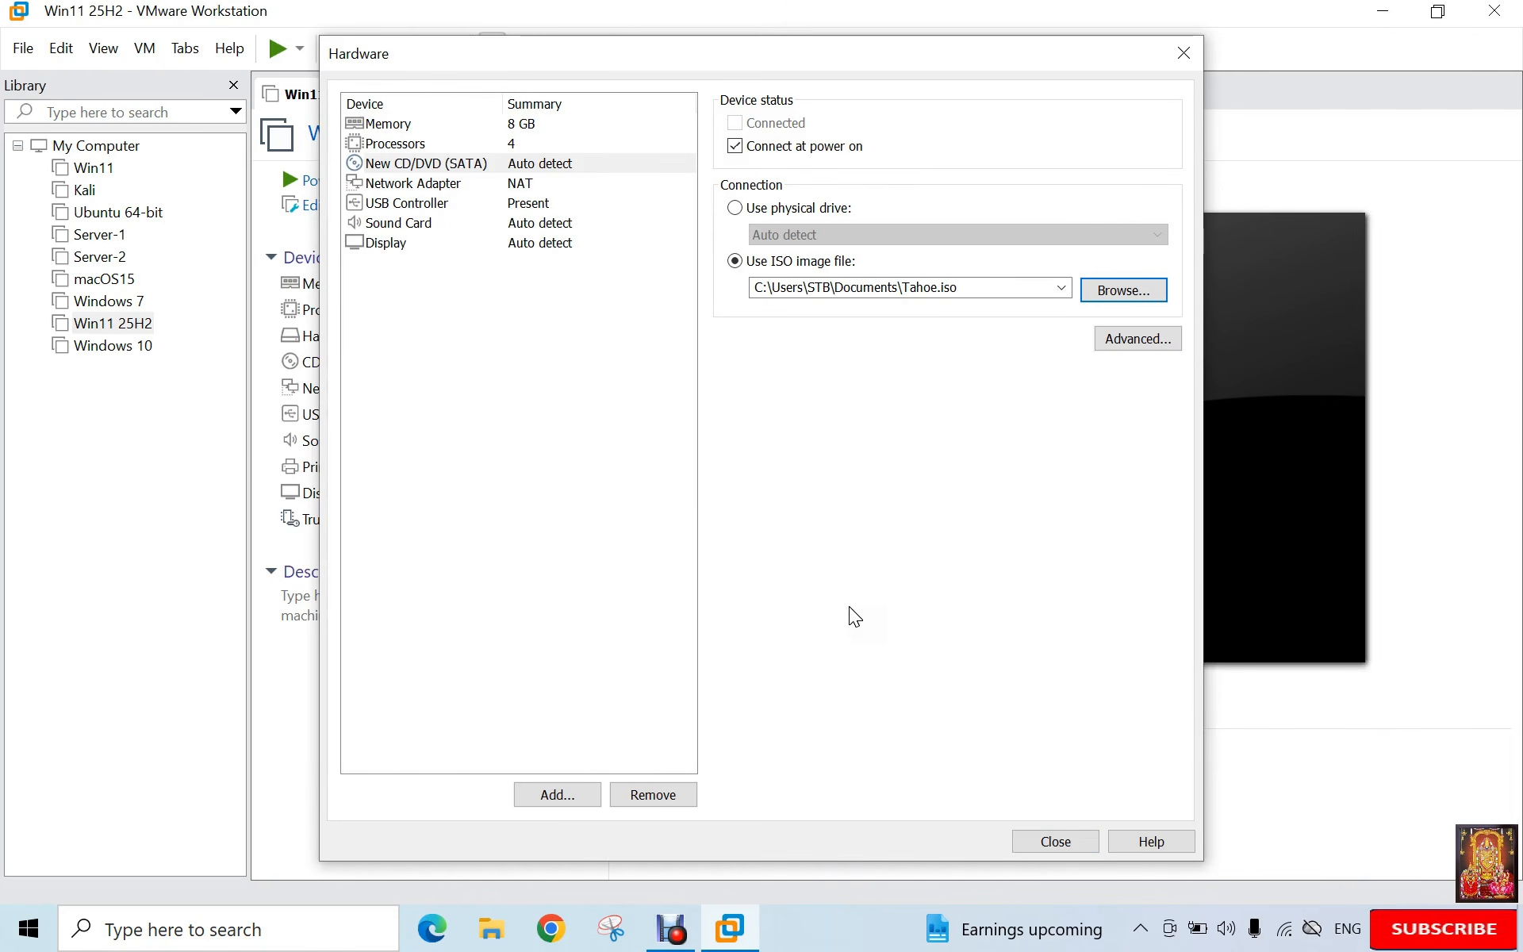
left_click(1041, 844)
Step: Create the macOS 14 virtual machine, power it on, and view it full screen
left_click(1048, 842)
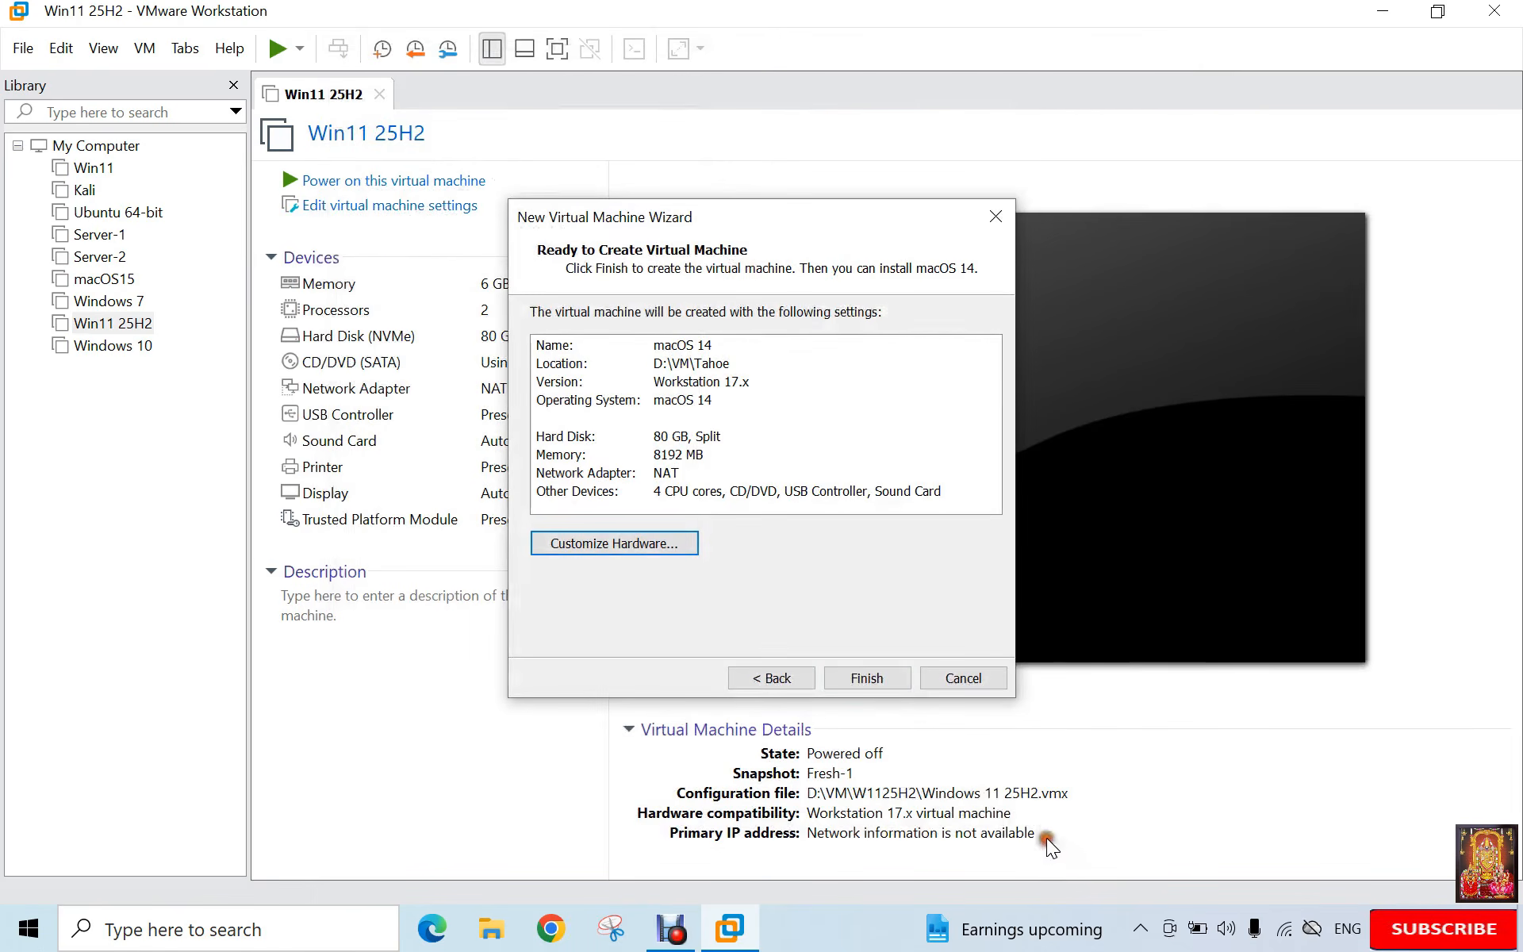
left_click(882, 678)
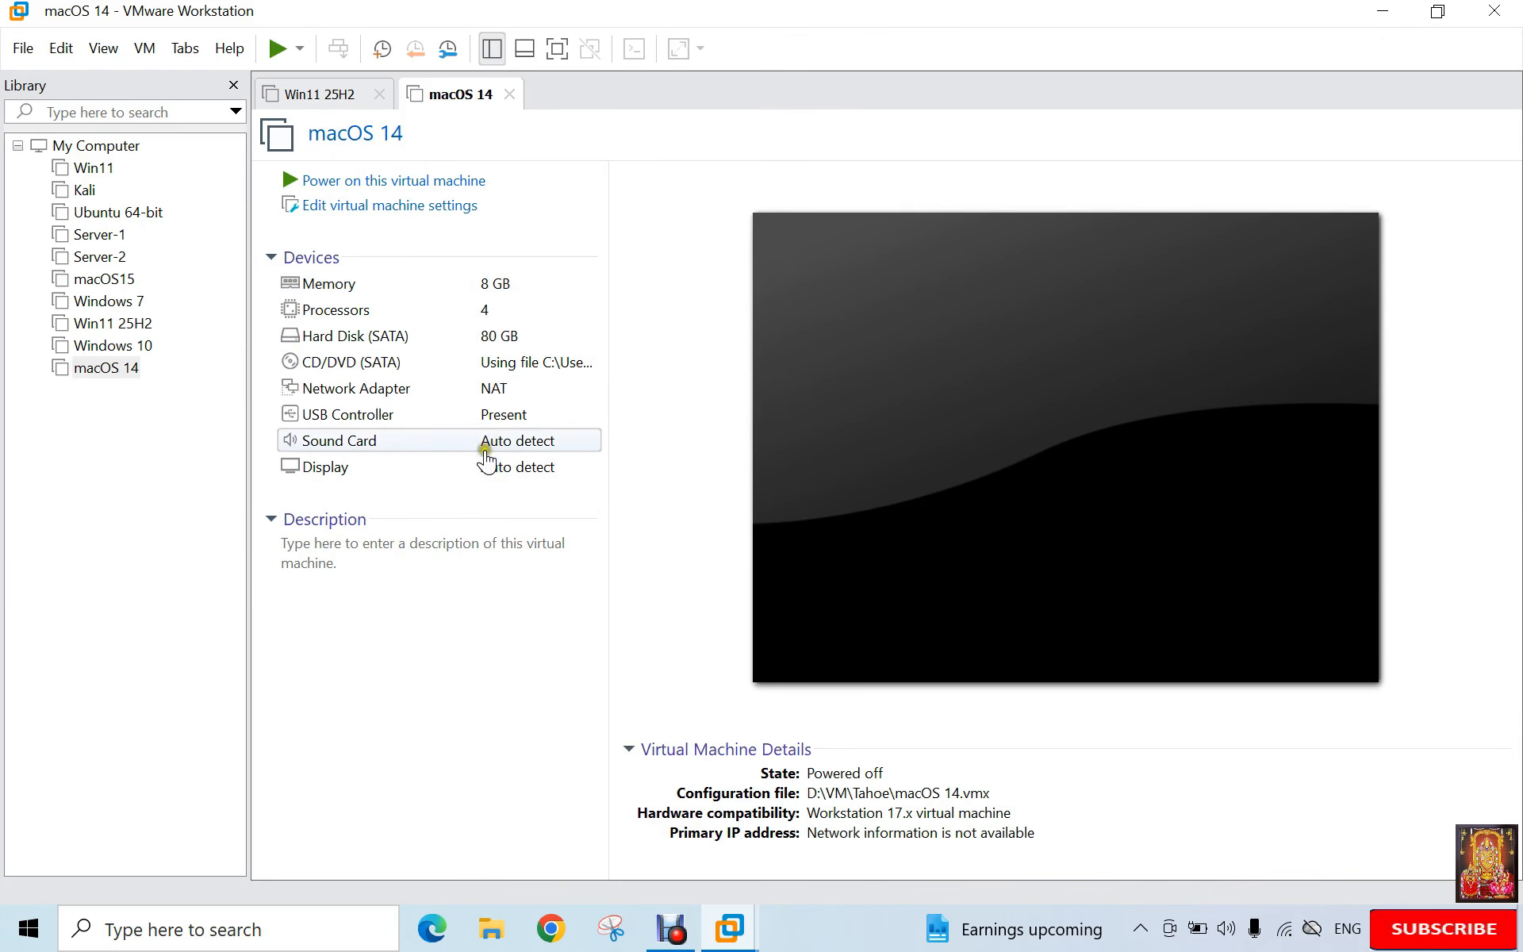
left_click(389, 182)
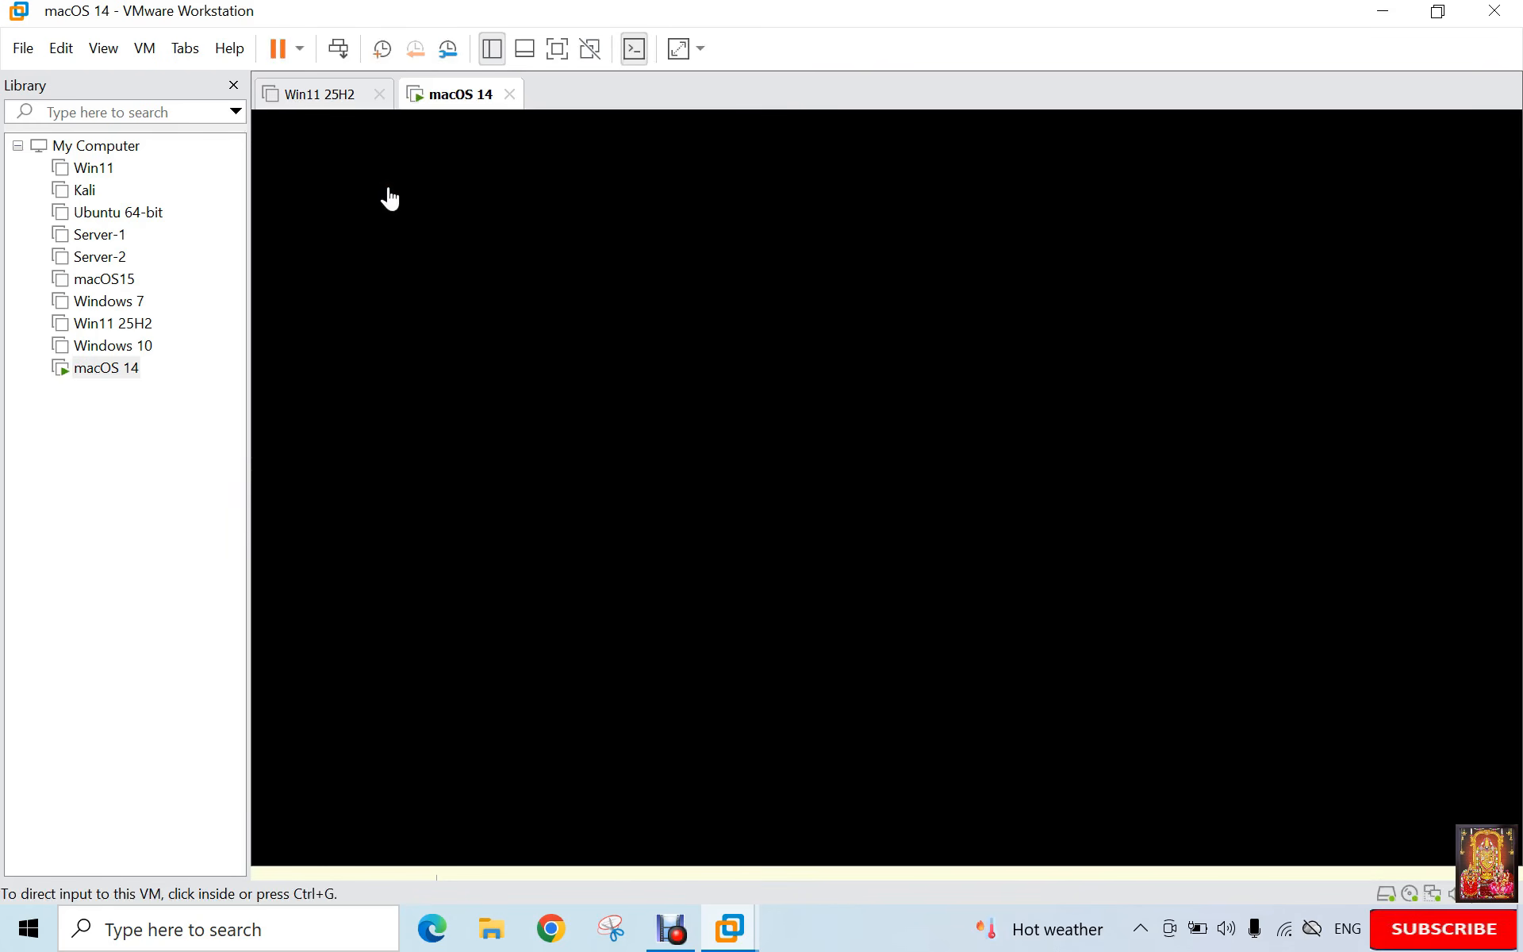
left_click(556, 47)
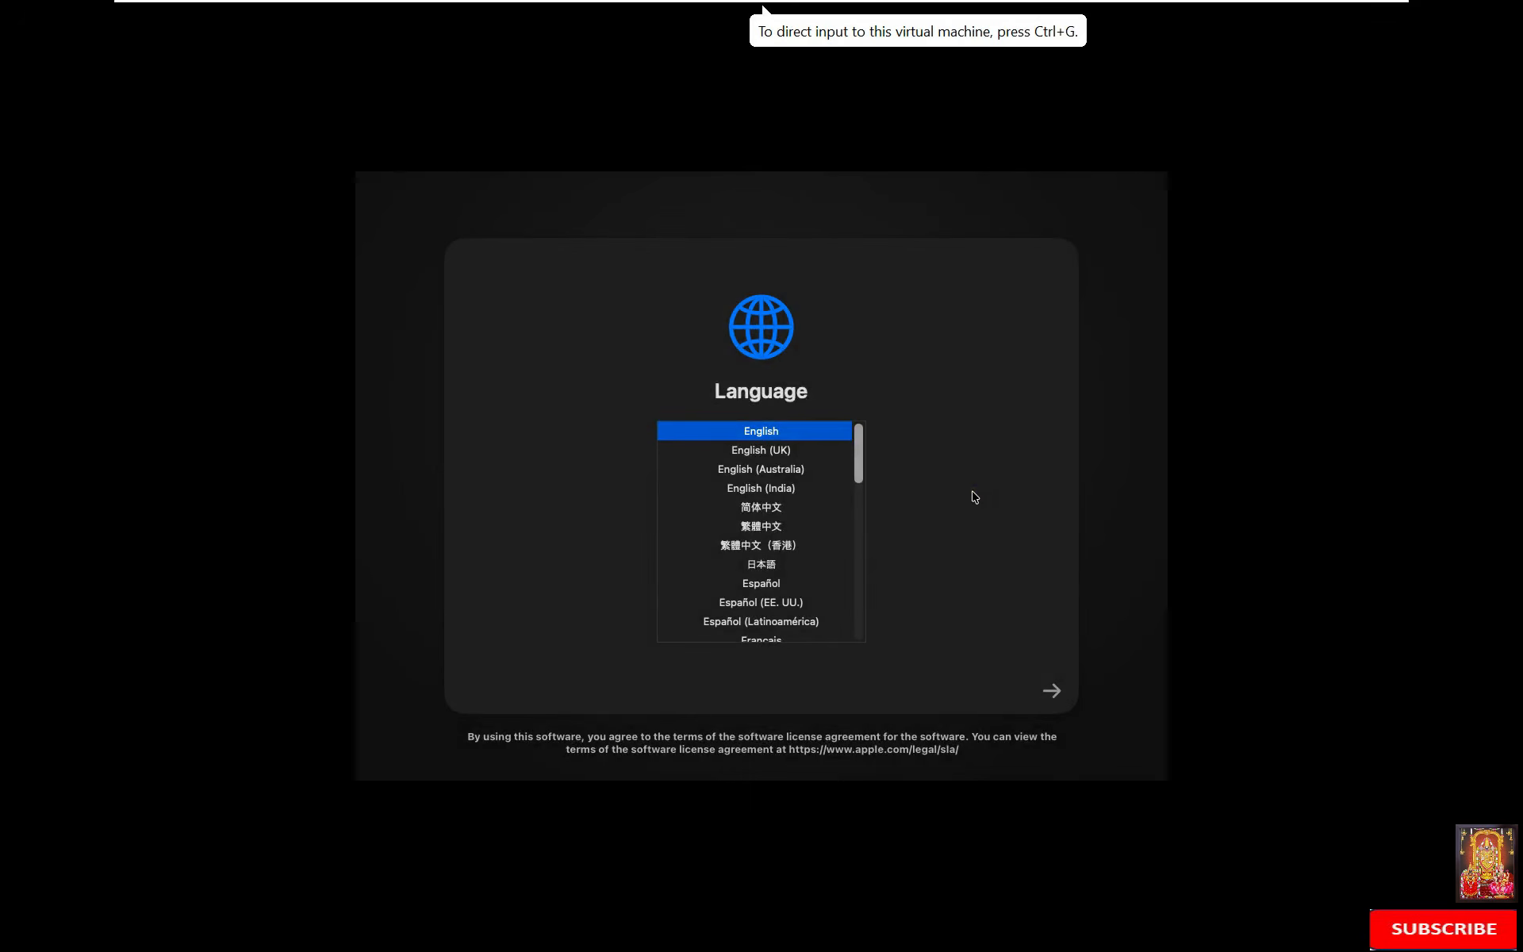
Step: Stretch the guest display to fill the screen and send input to the VM
mouse_move(667, 10)
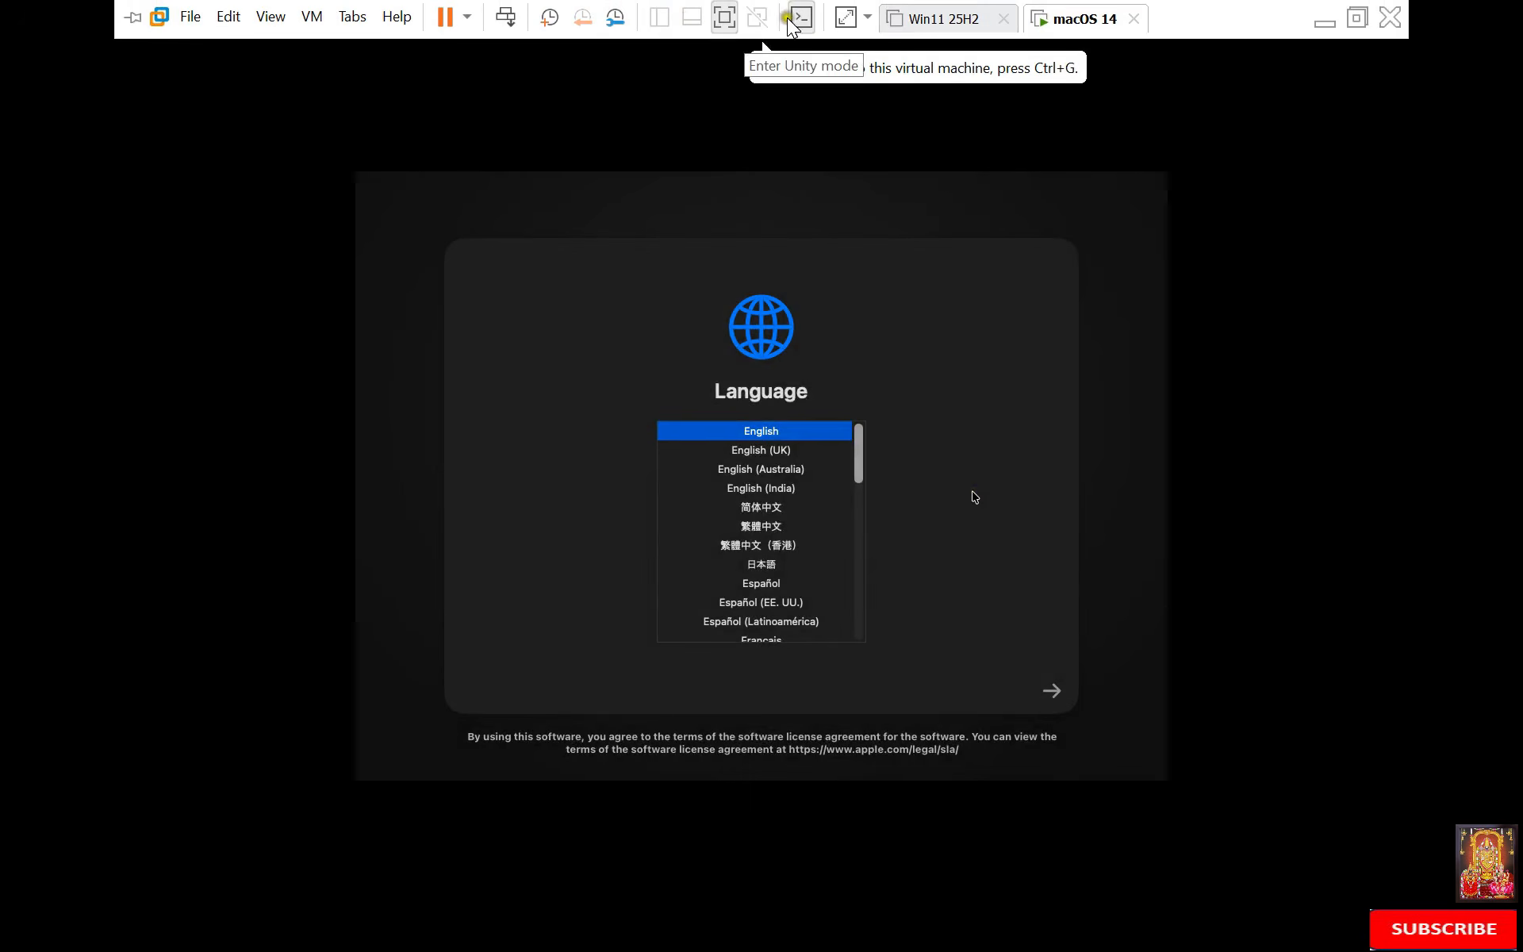
left_click(845, 17)
left_click(991, 337)
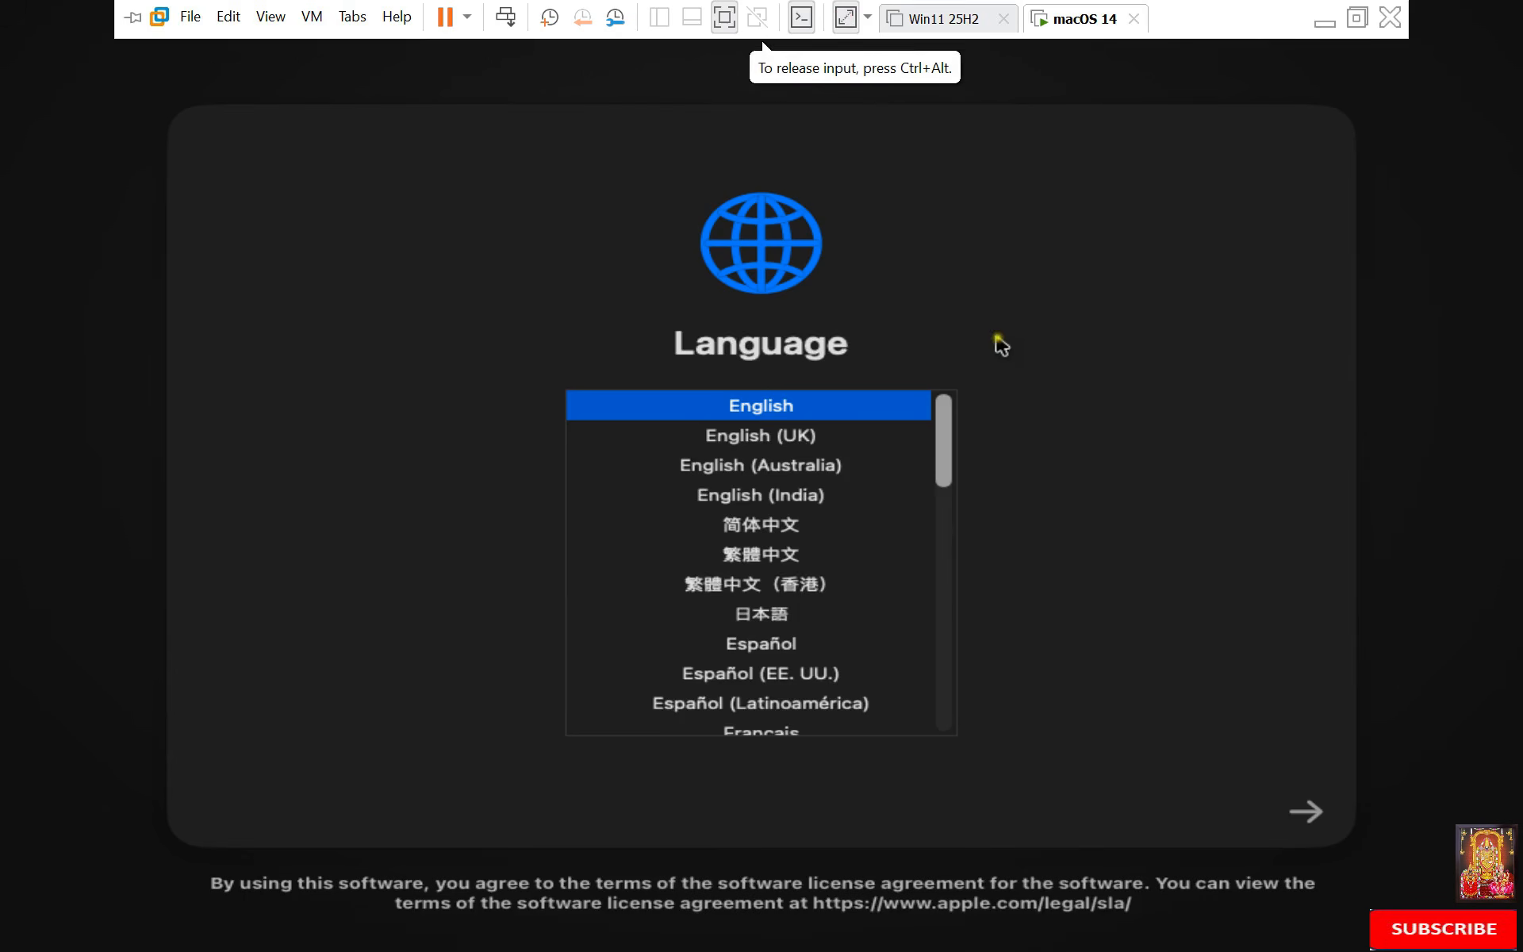
Step: Choose English (India) as the installer language and launch Disk Utility from Recovery
left_click(752, 504)
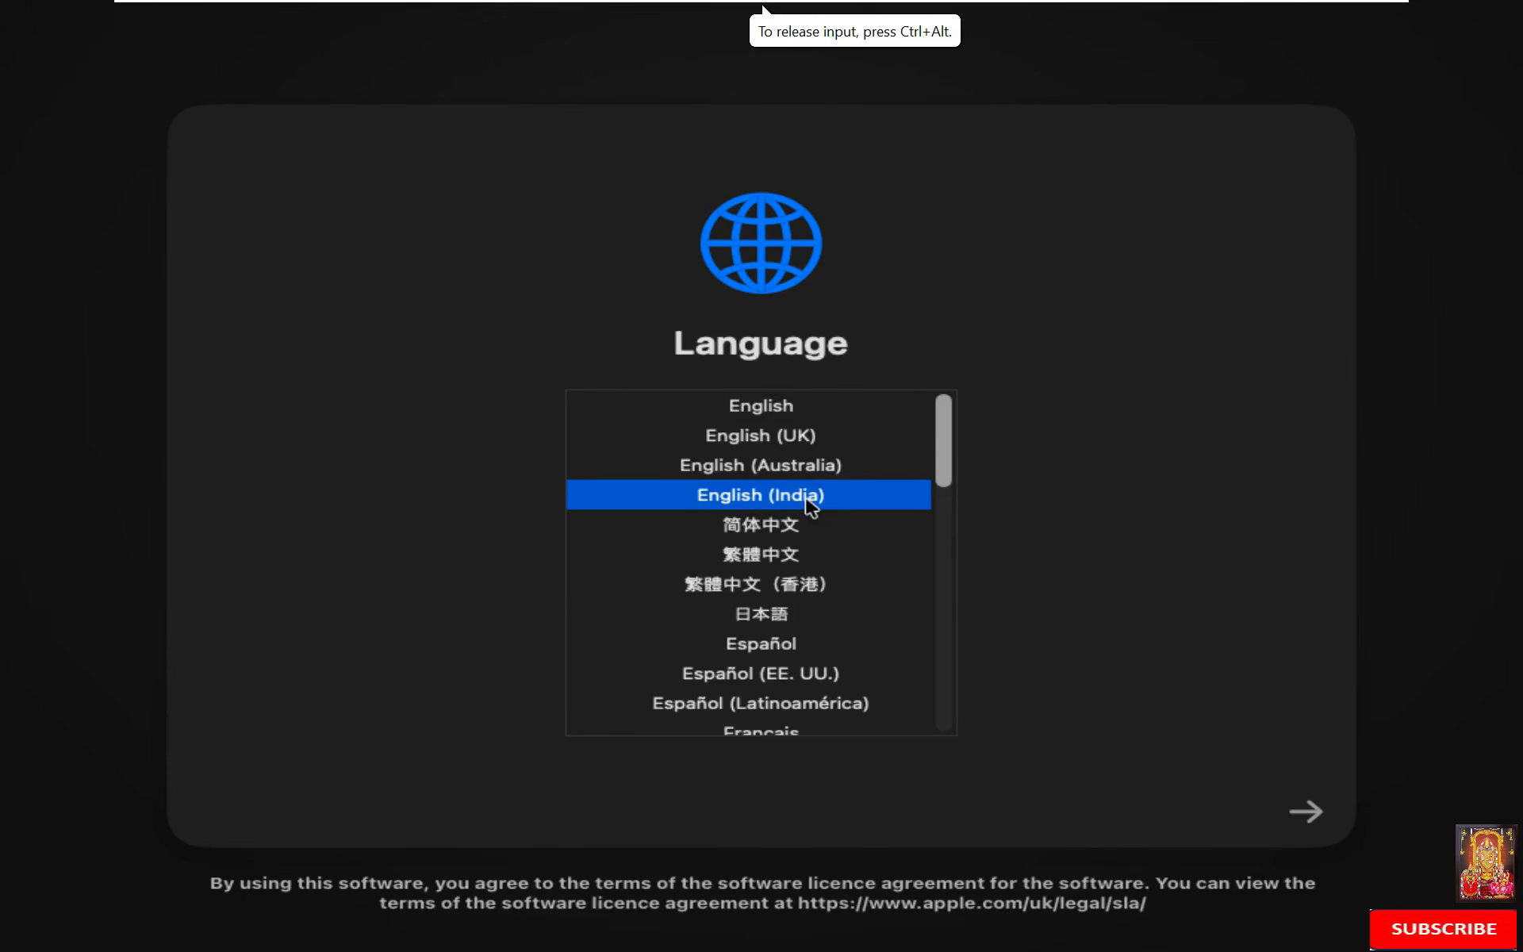
left_click(1313, 813)
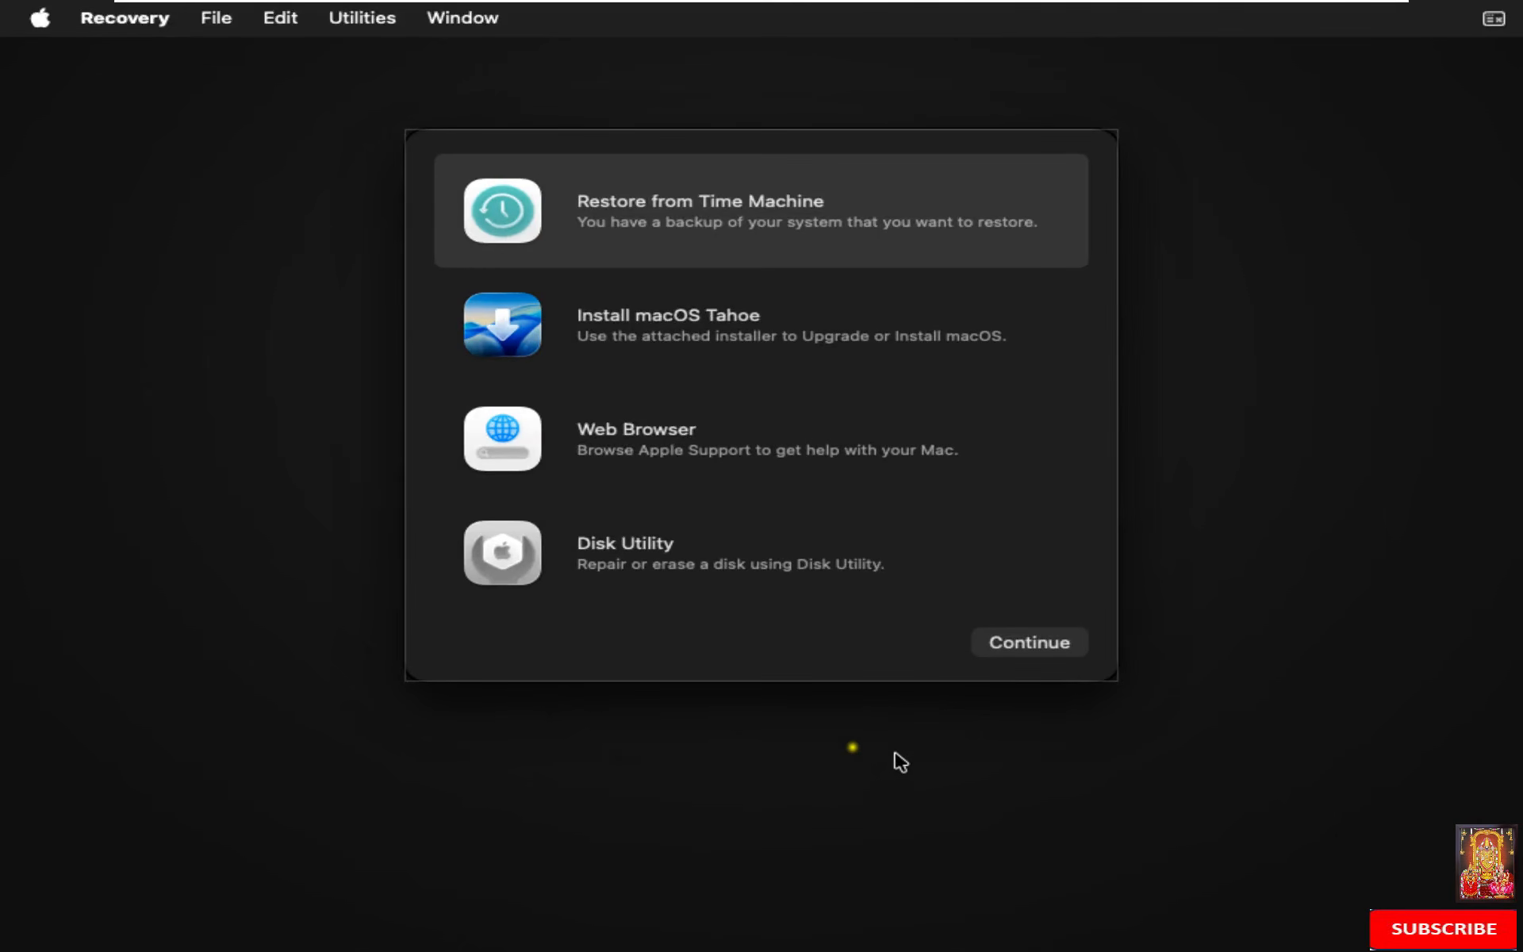
left_click(606, 558)
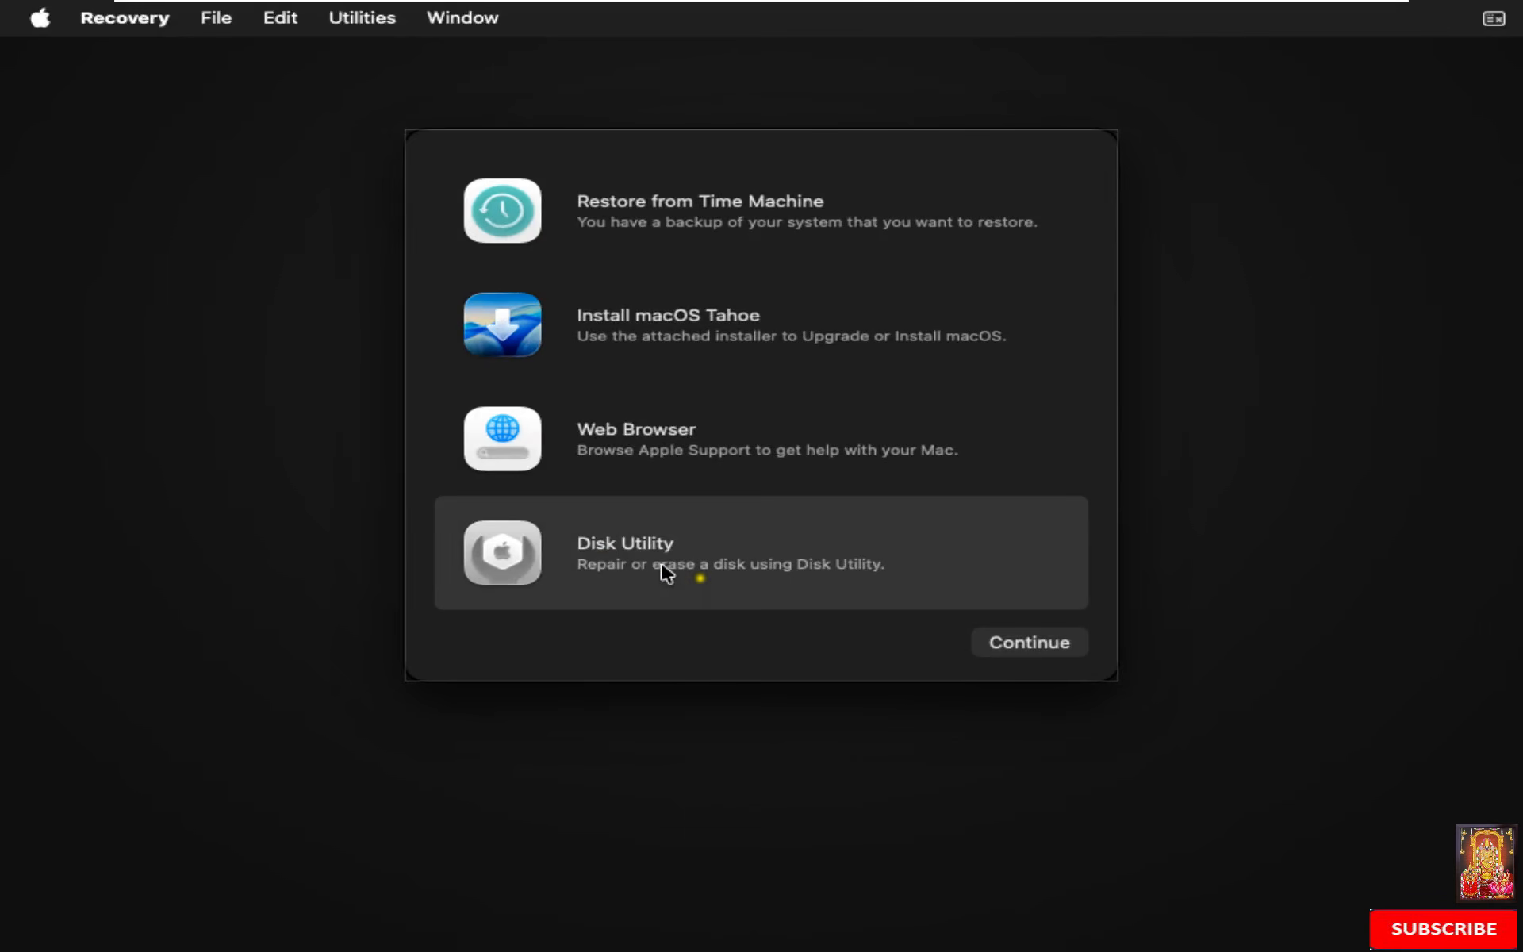
left_click(997, 646)
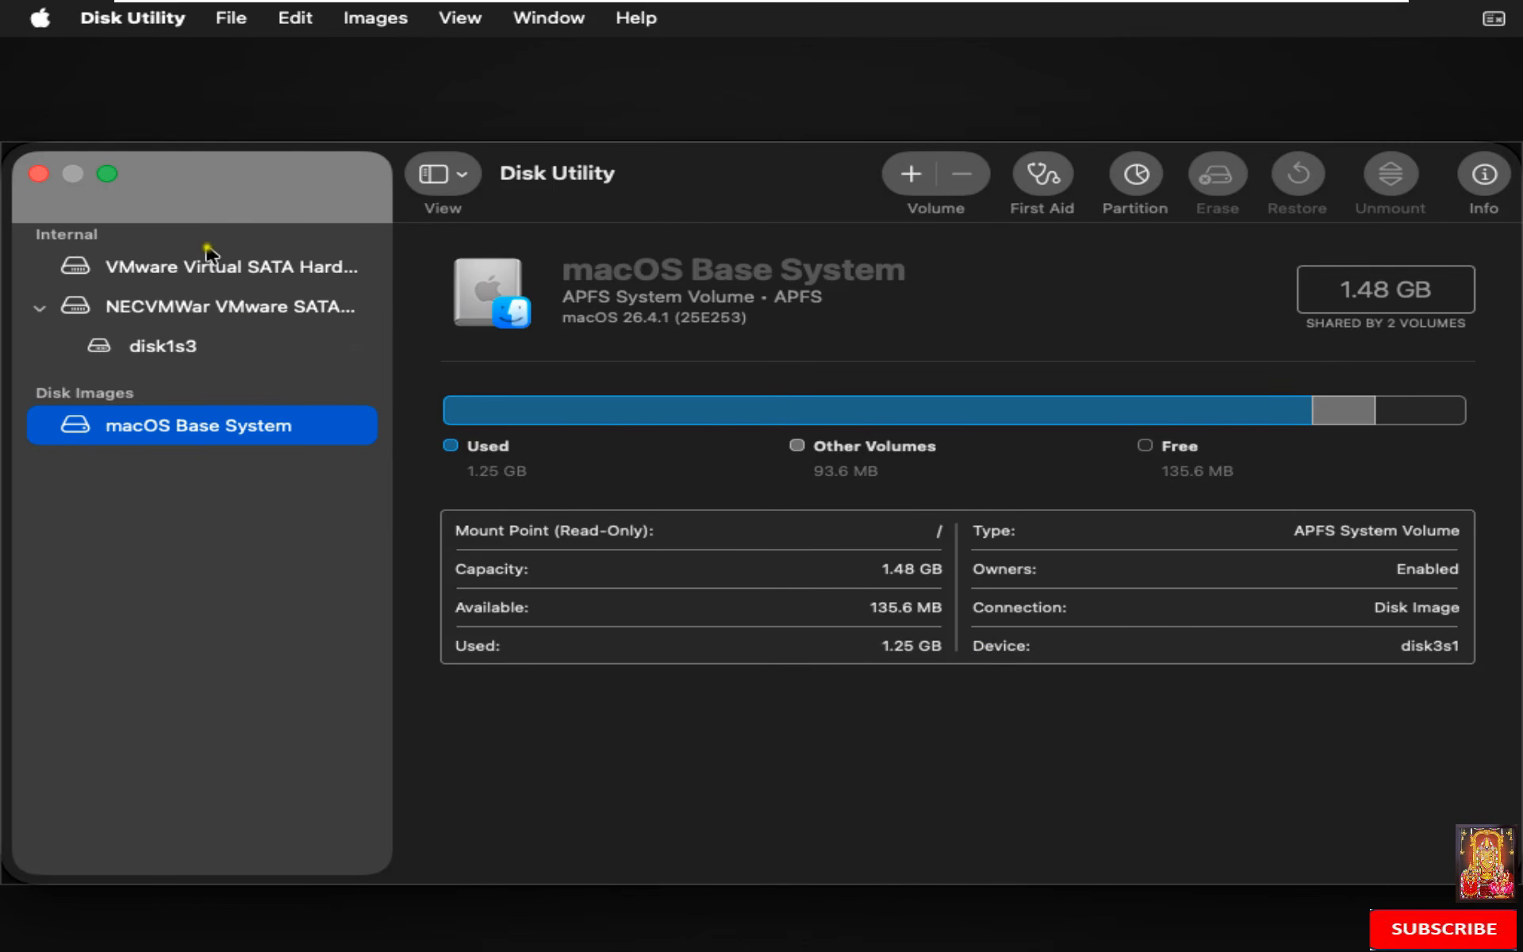
Step: Erase the 85.9 GB VMware Virtual SATA drive as APFS with GUID, named Mac HD
left_click(210, 272)
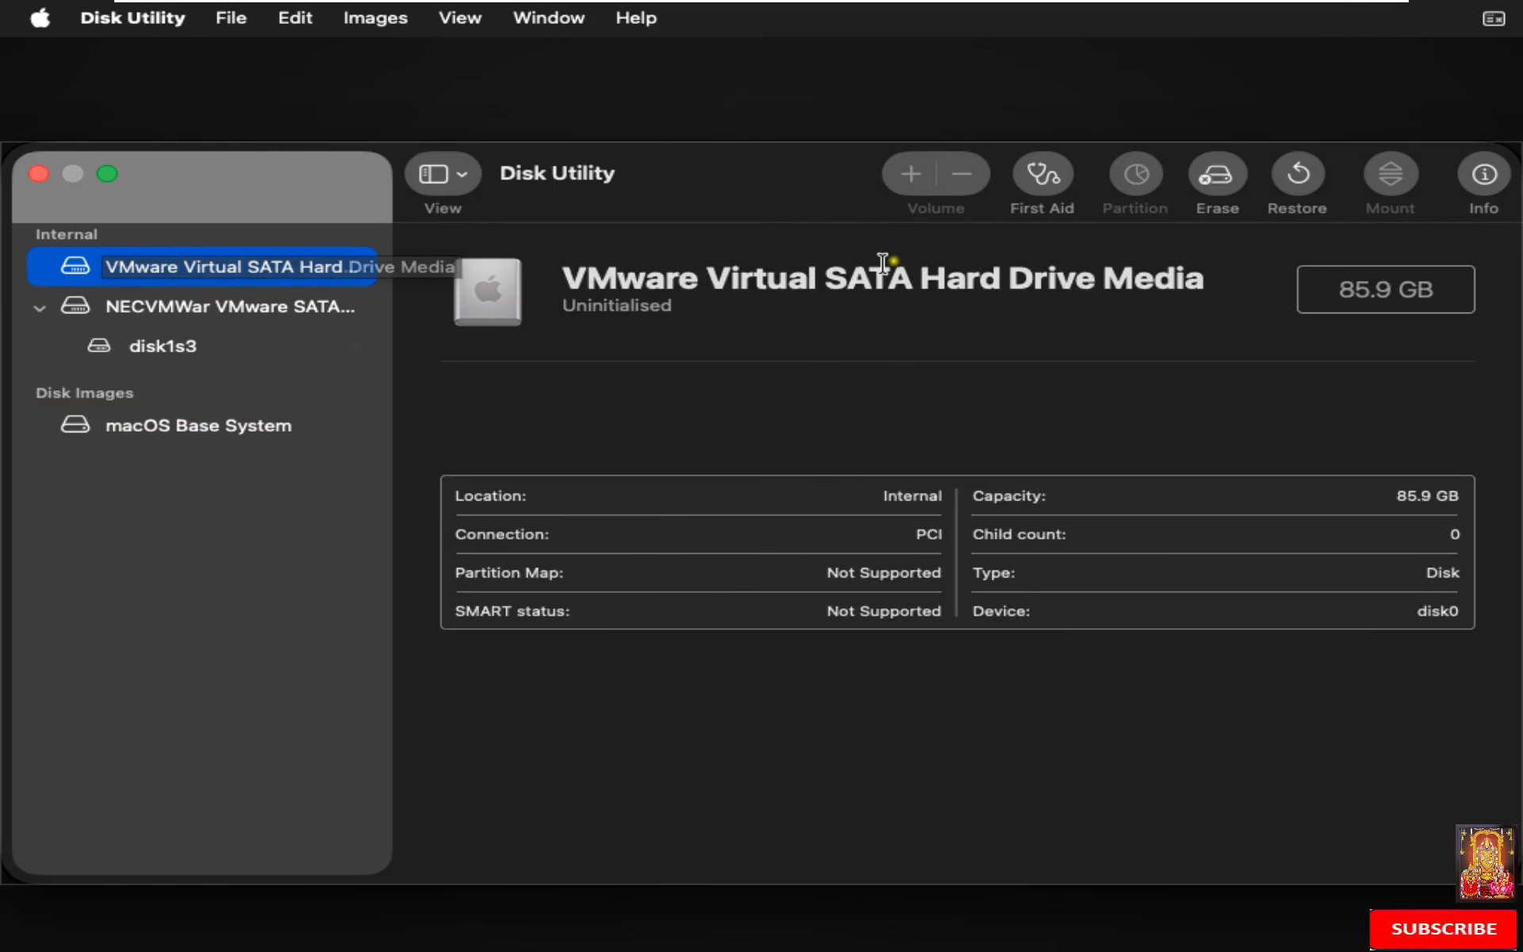
left_click(1219, 178)
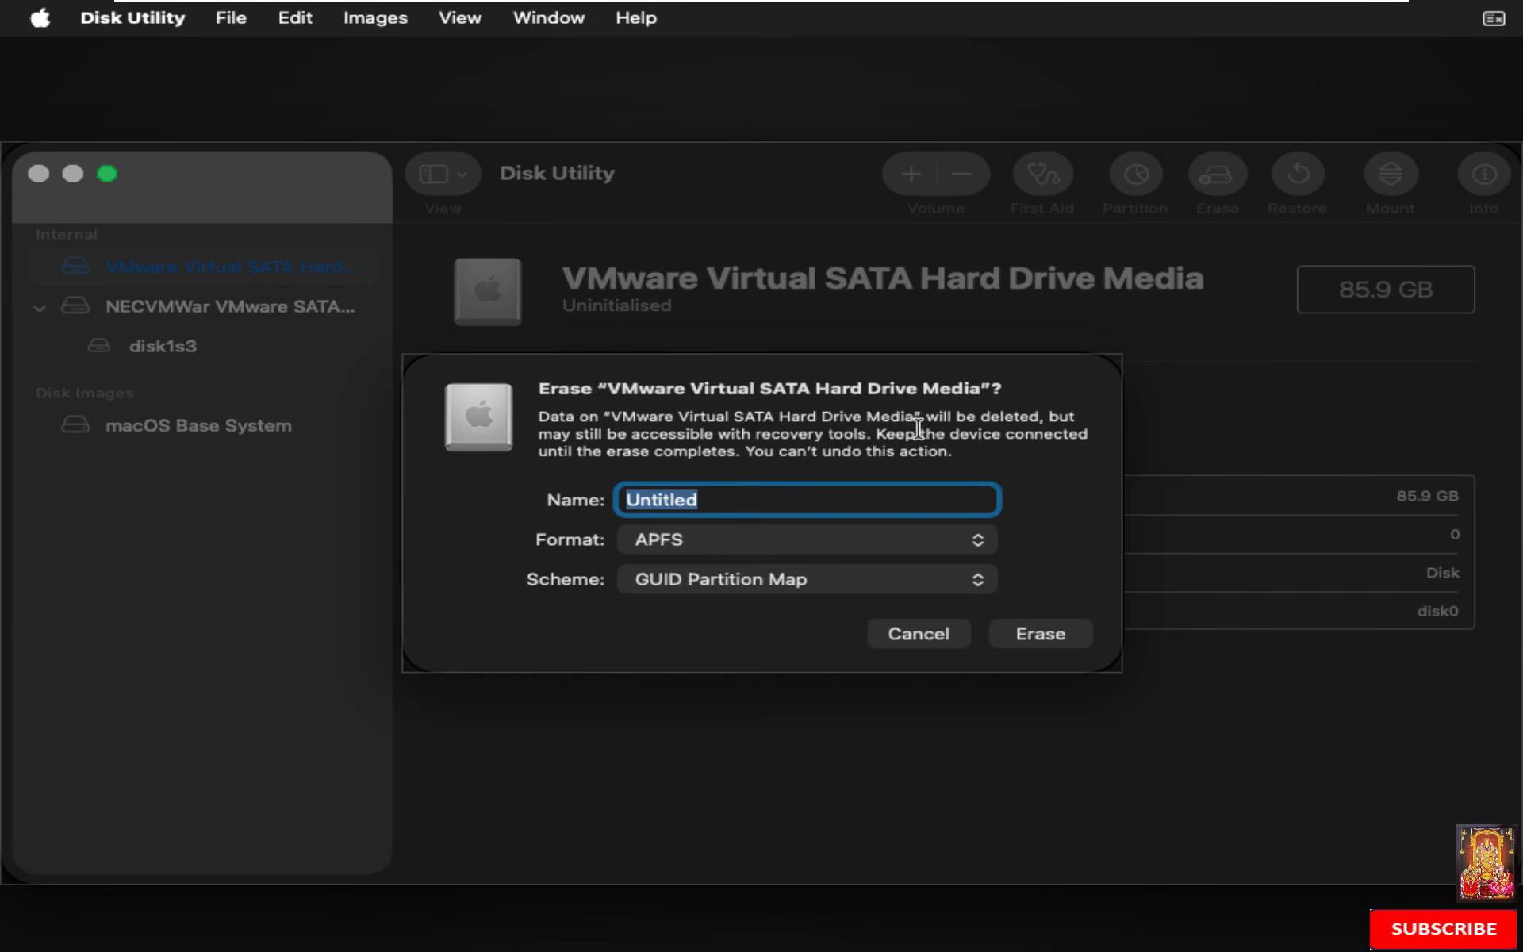
type("Mac HD")
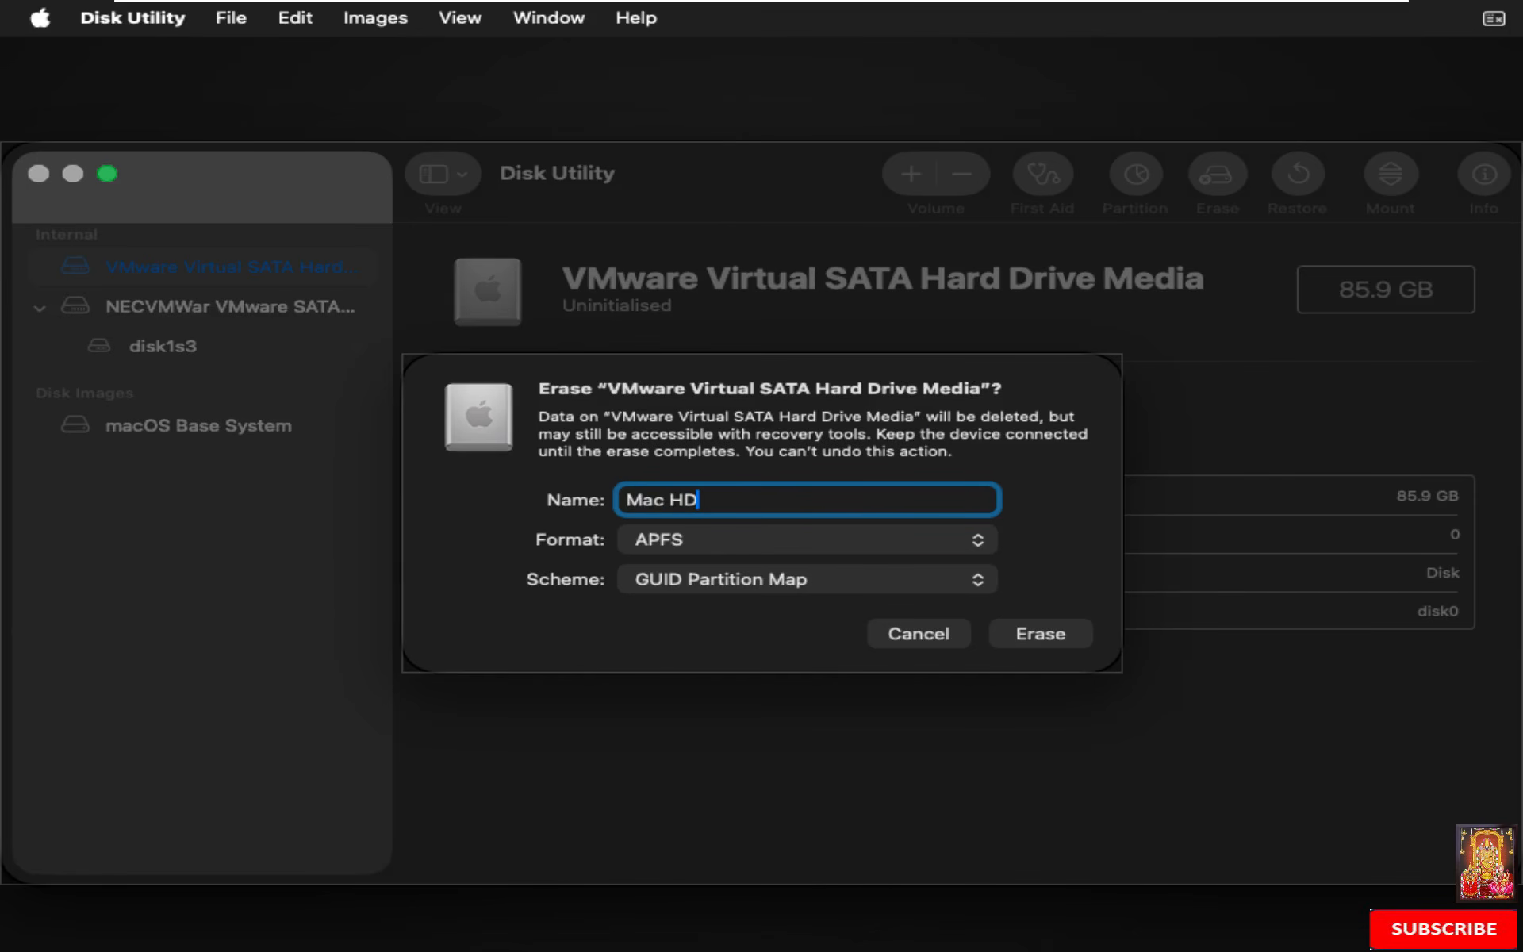
left_click(1039, 634)
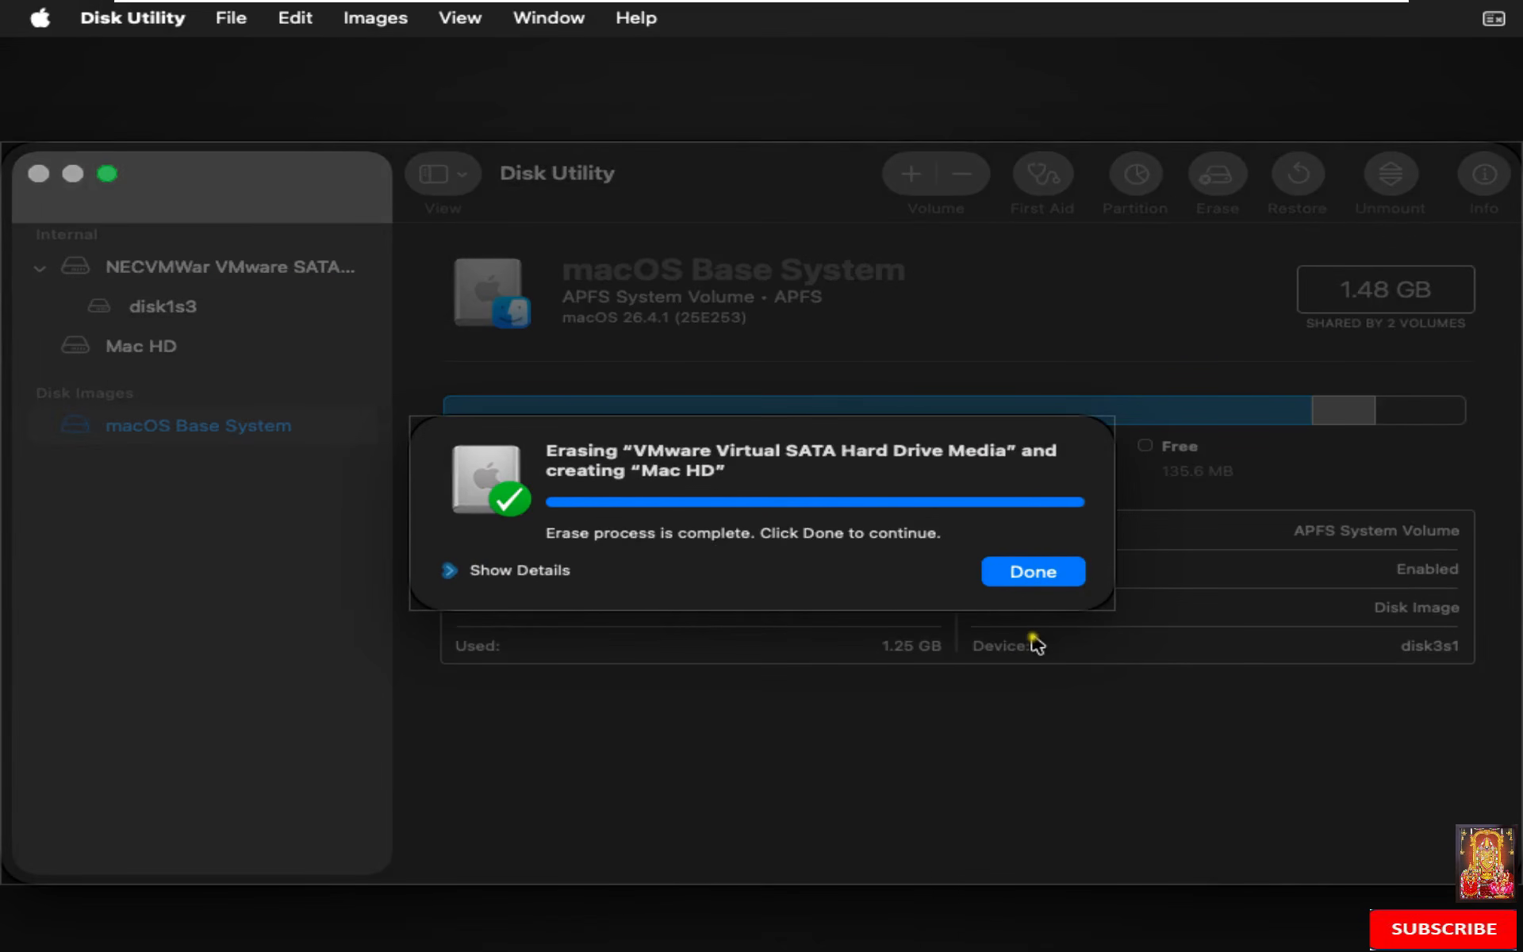
left_click(1028, 574)
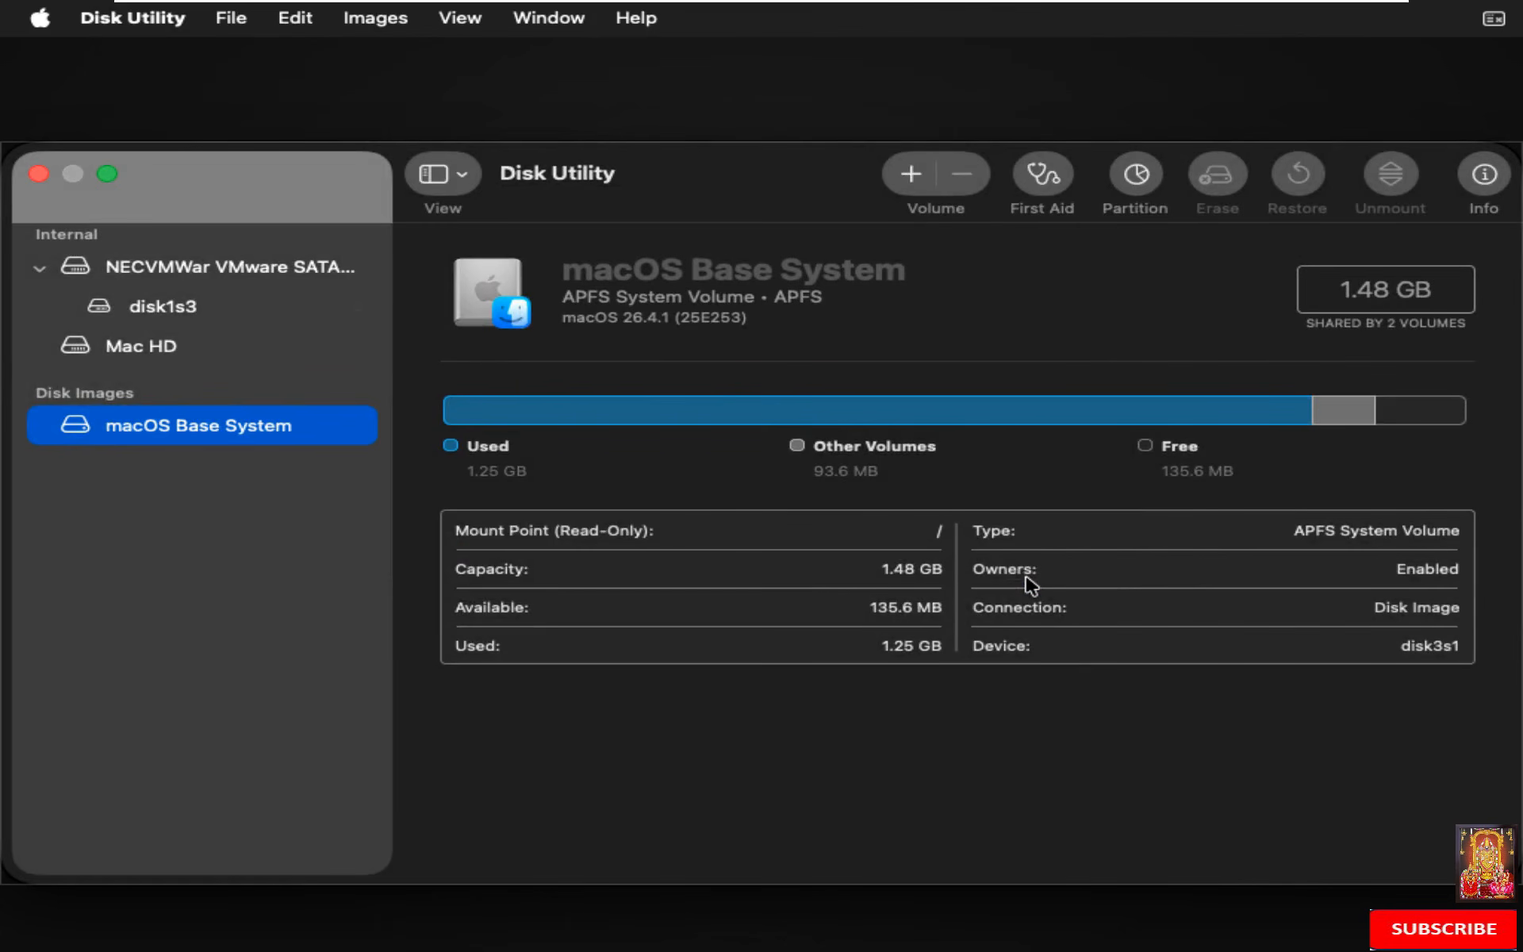
left_click(150, 17)
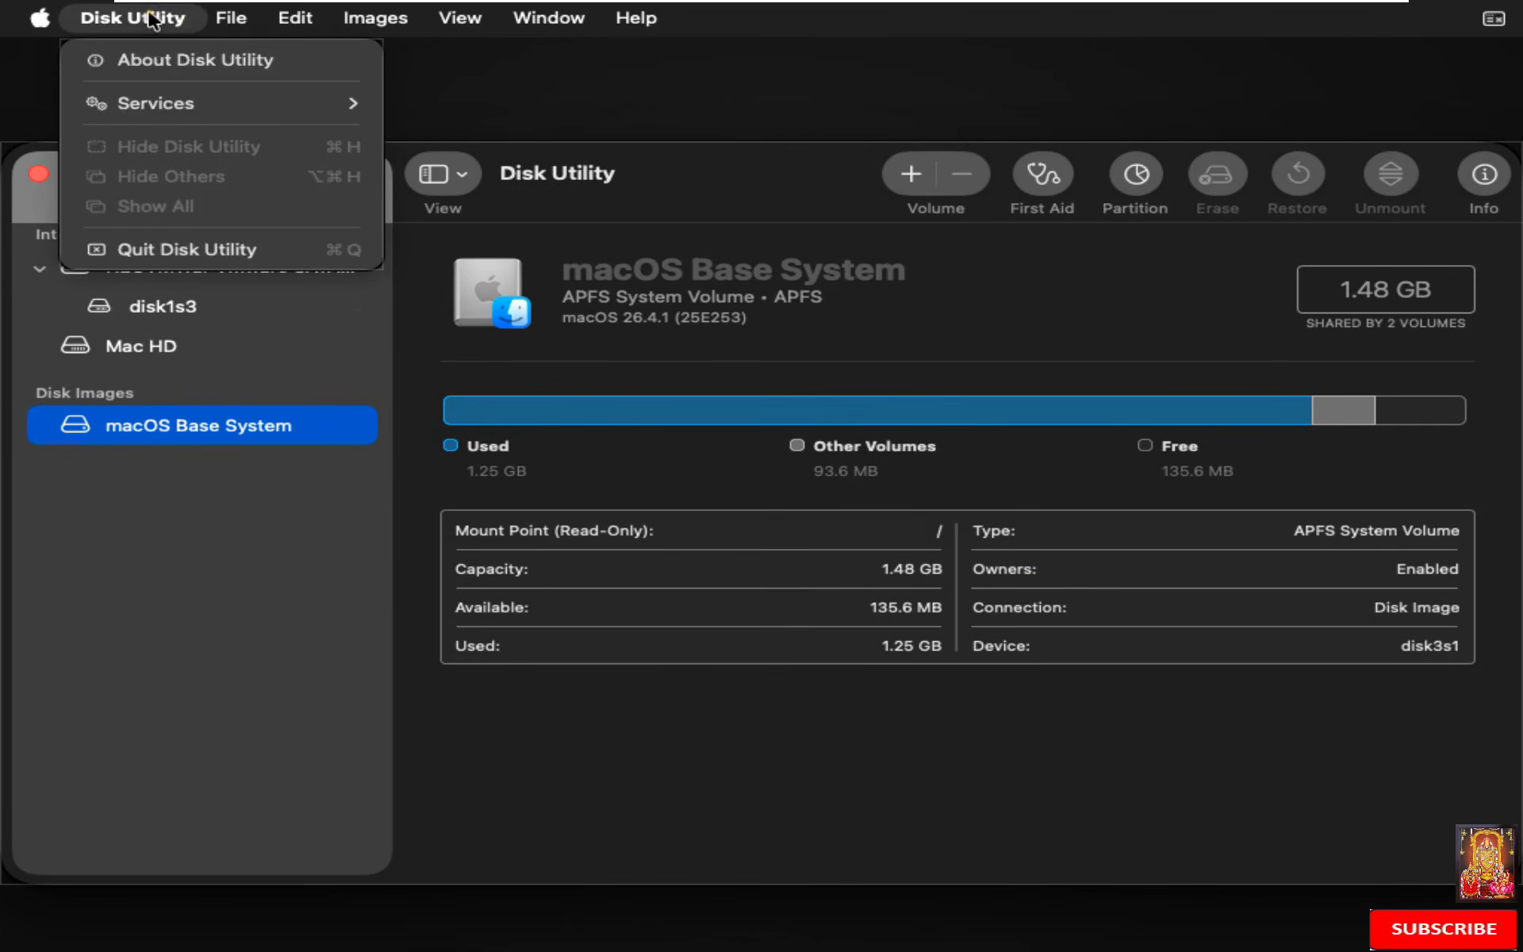
Step: Quit Disk Utility and launch the Install macOS Tahoe option from Recovery
left_click(154, 249)
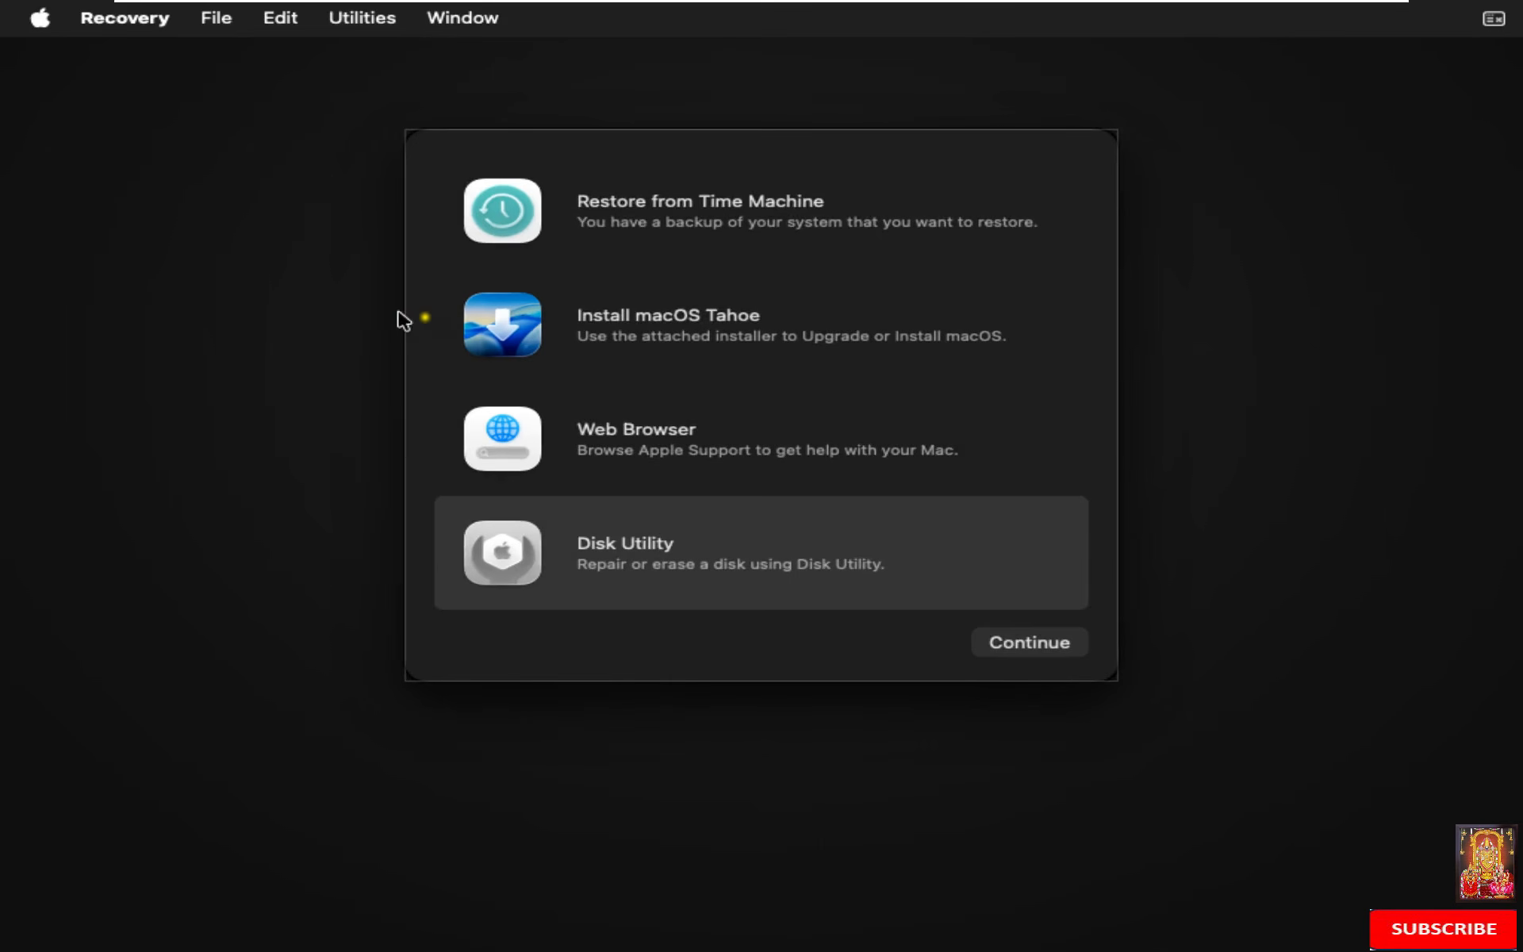
left_click(642, 331)
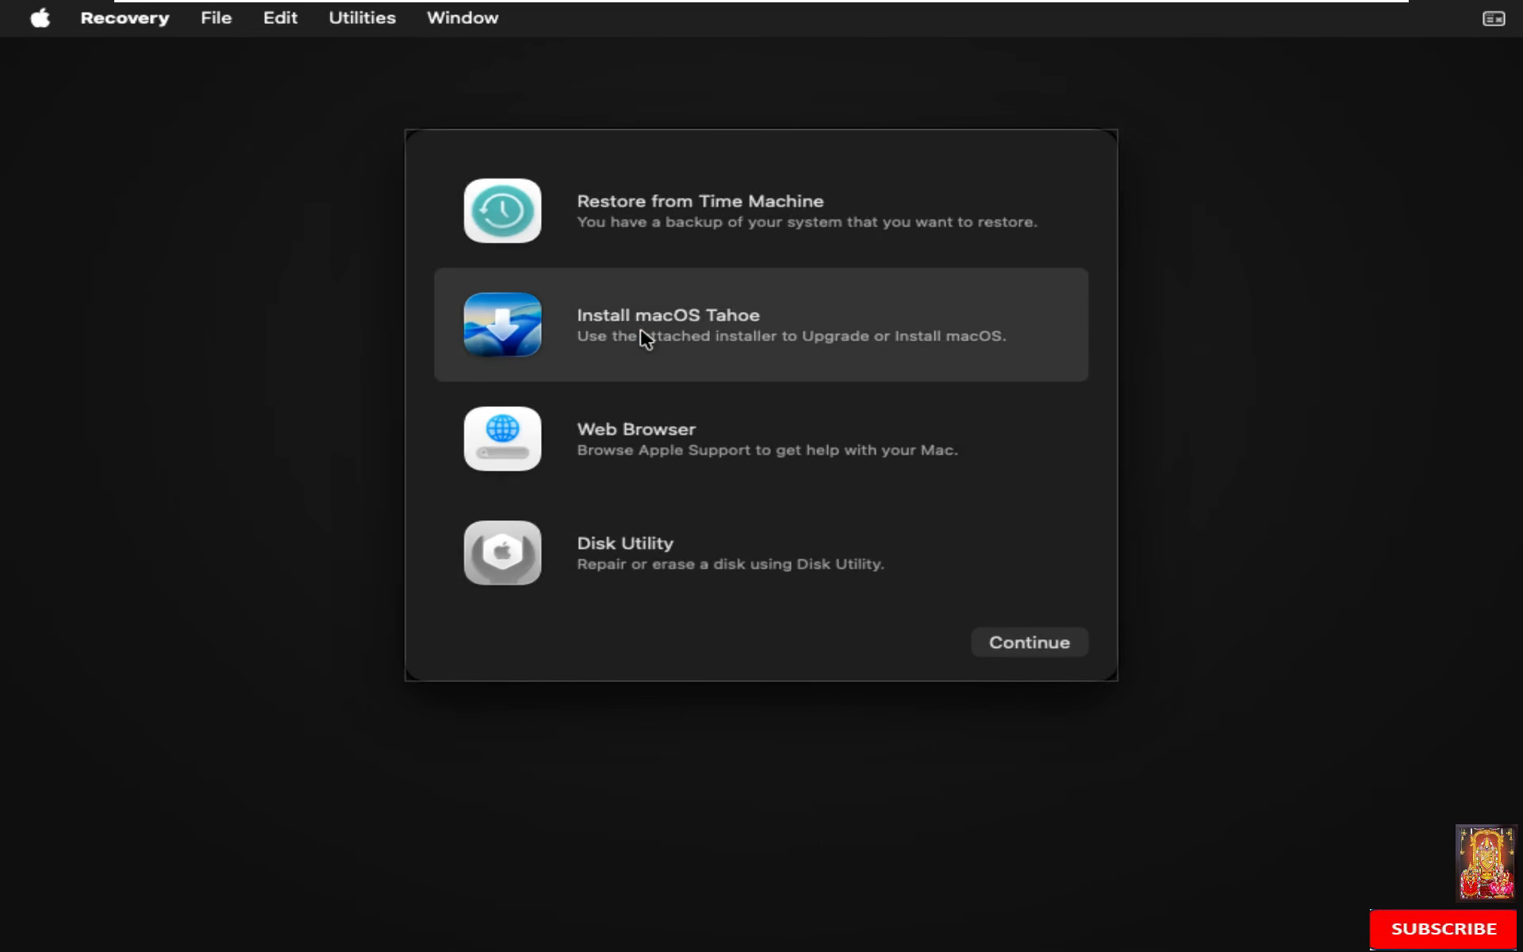
left_click(1019, 642)
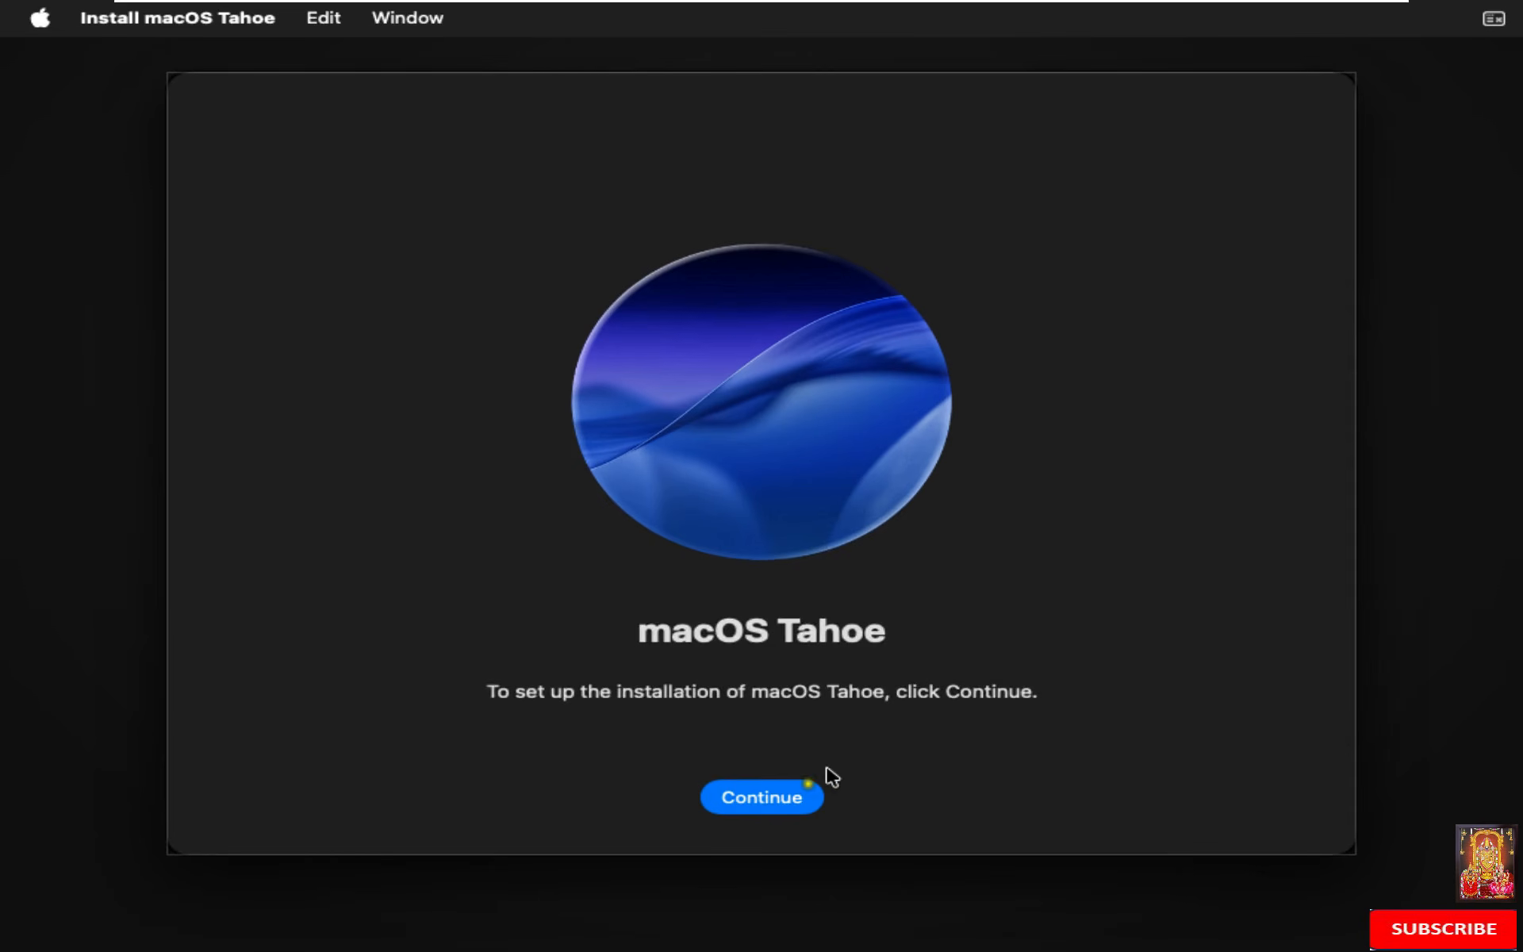
Step: Accept the licence agreement and start installing macOS Tahoe on Mac HD
left_click(764, 789)
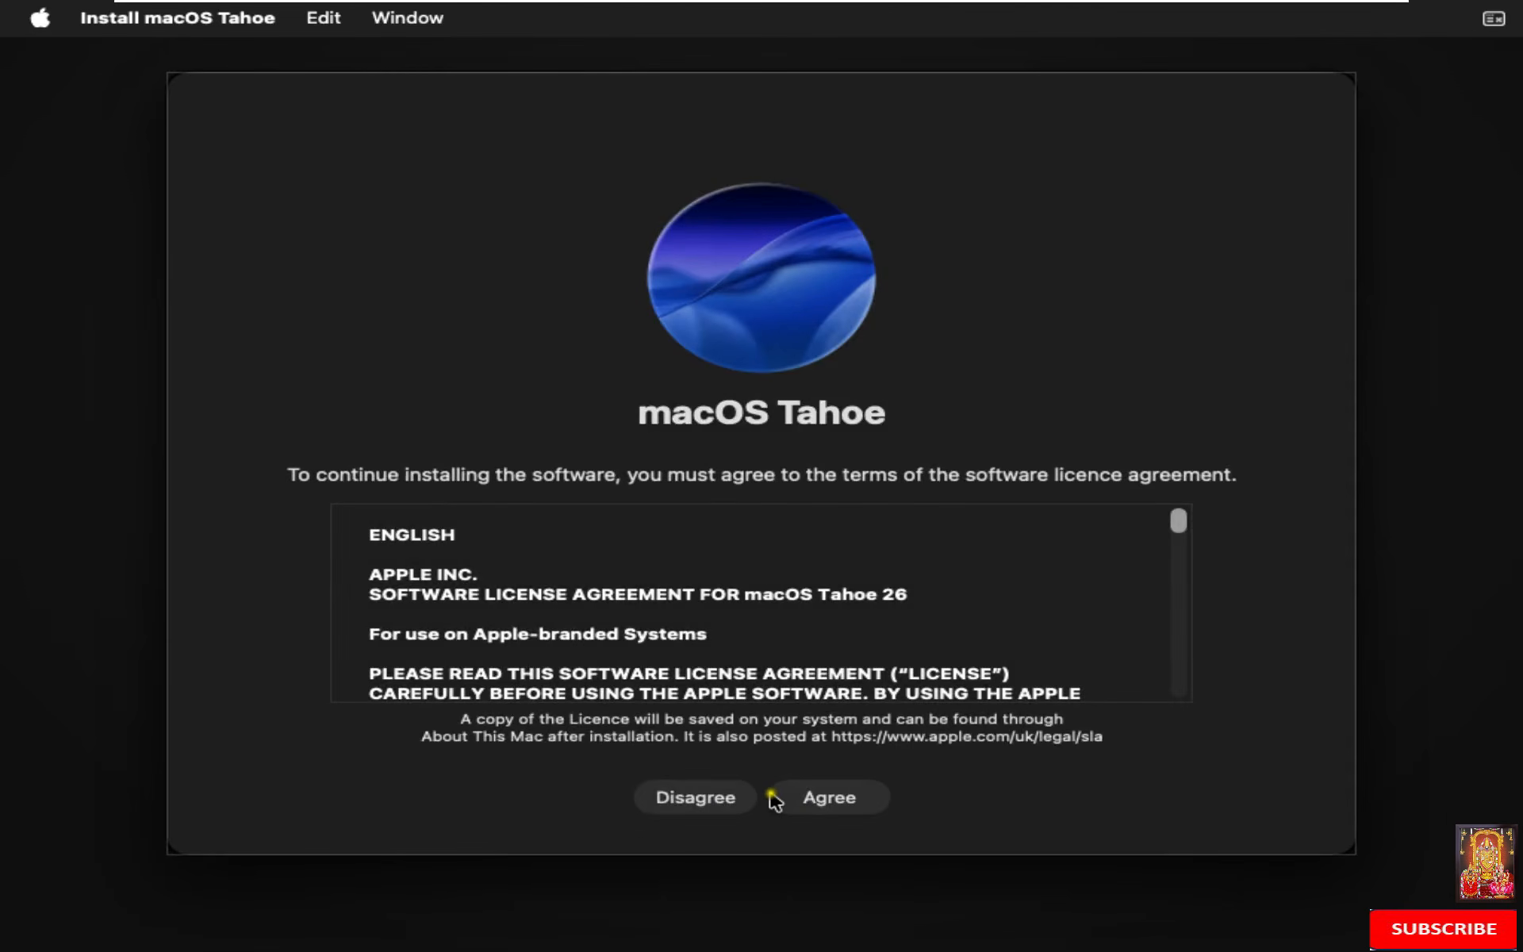
left_click(827, 797)
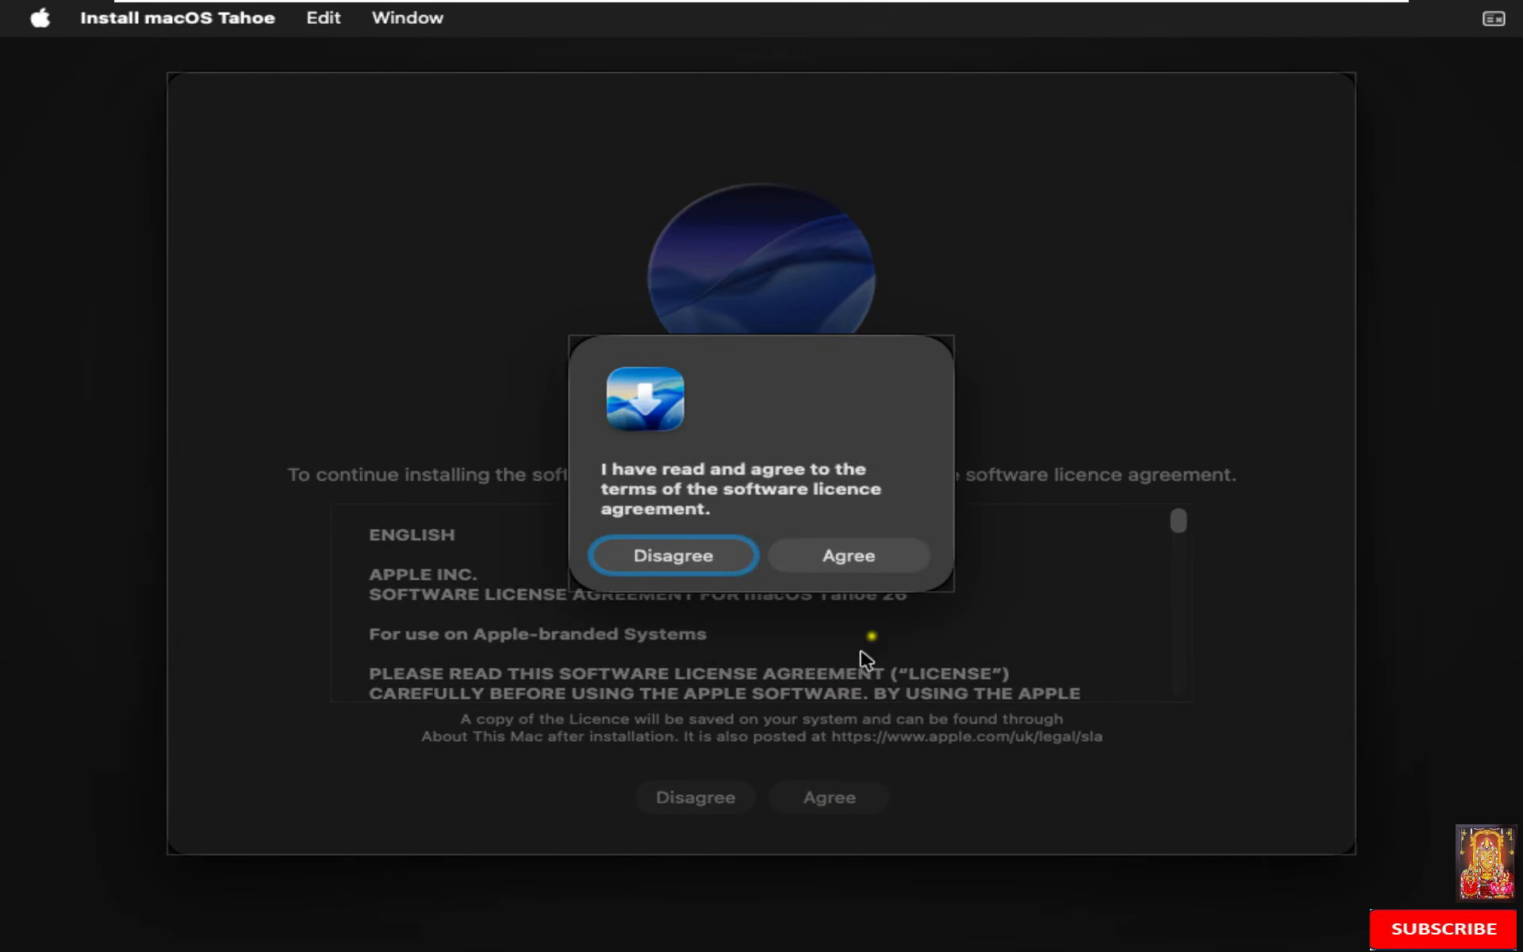
left_click(893, 559)
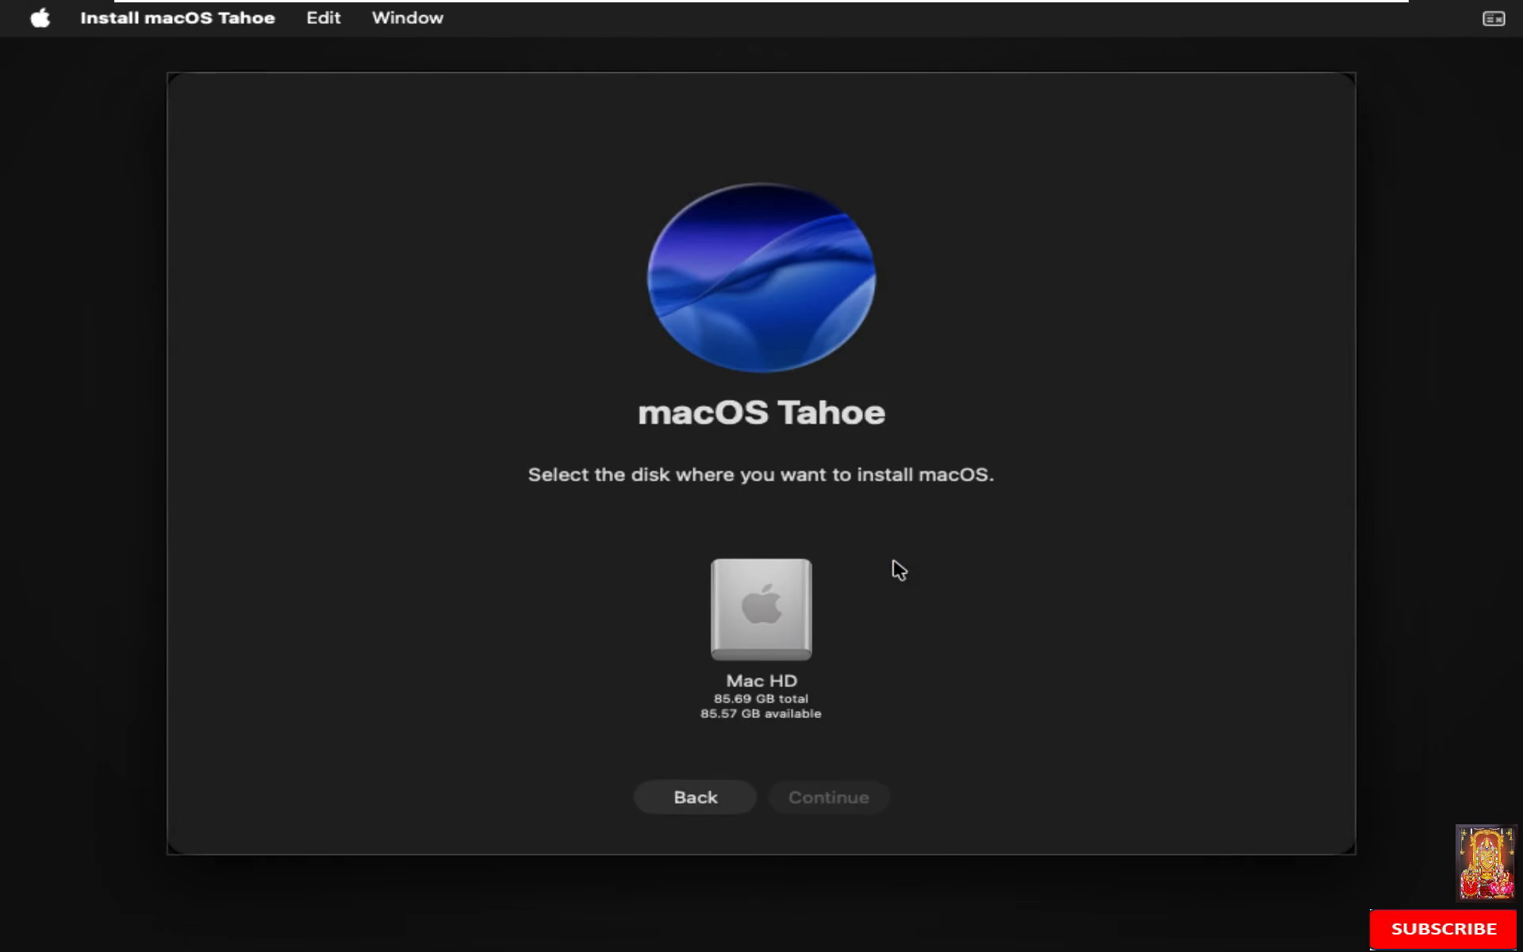
left_click(781, 615)
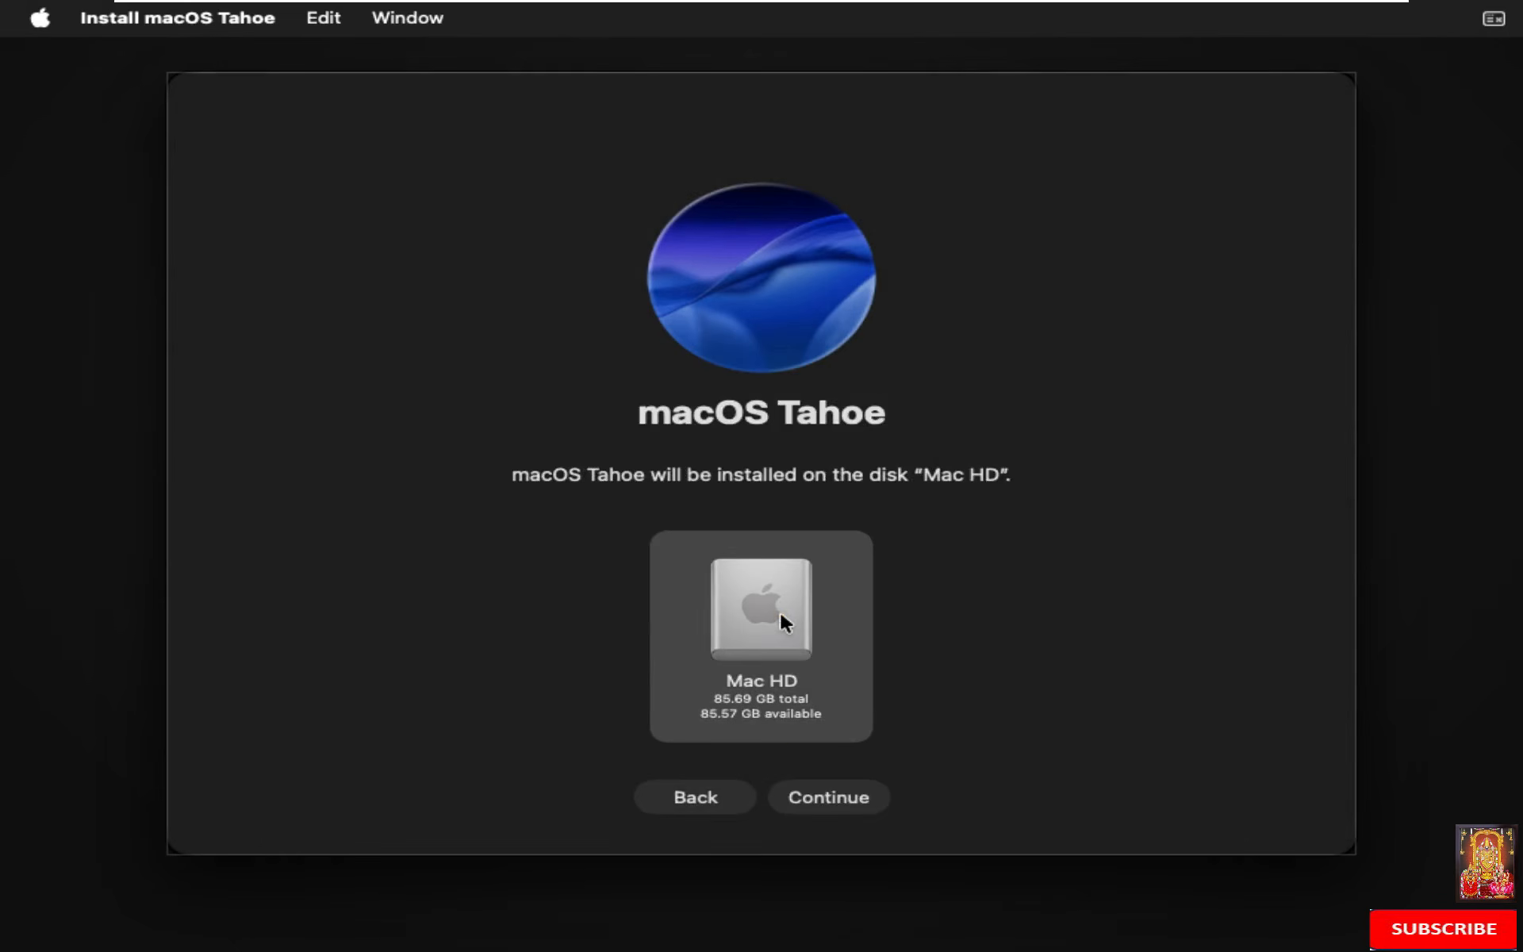
left_click(821, 798)
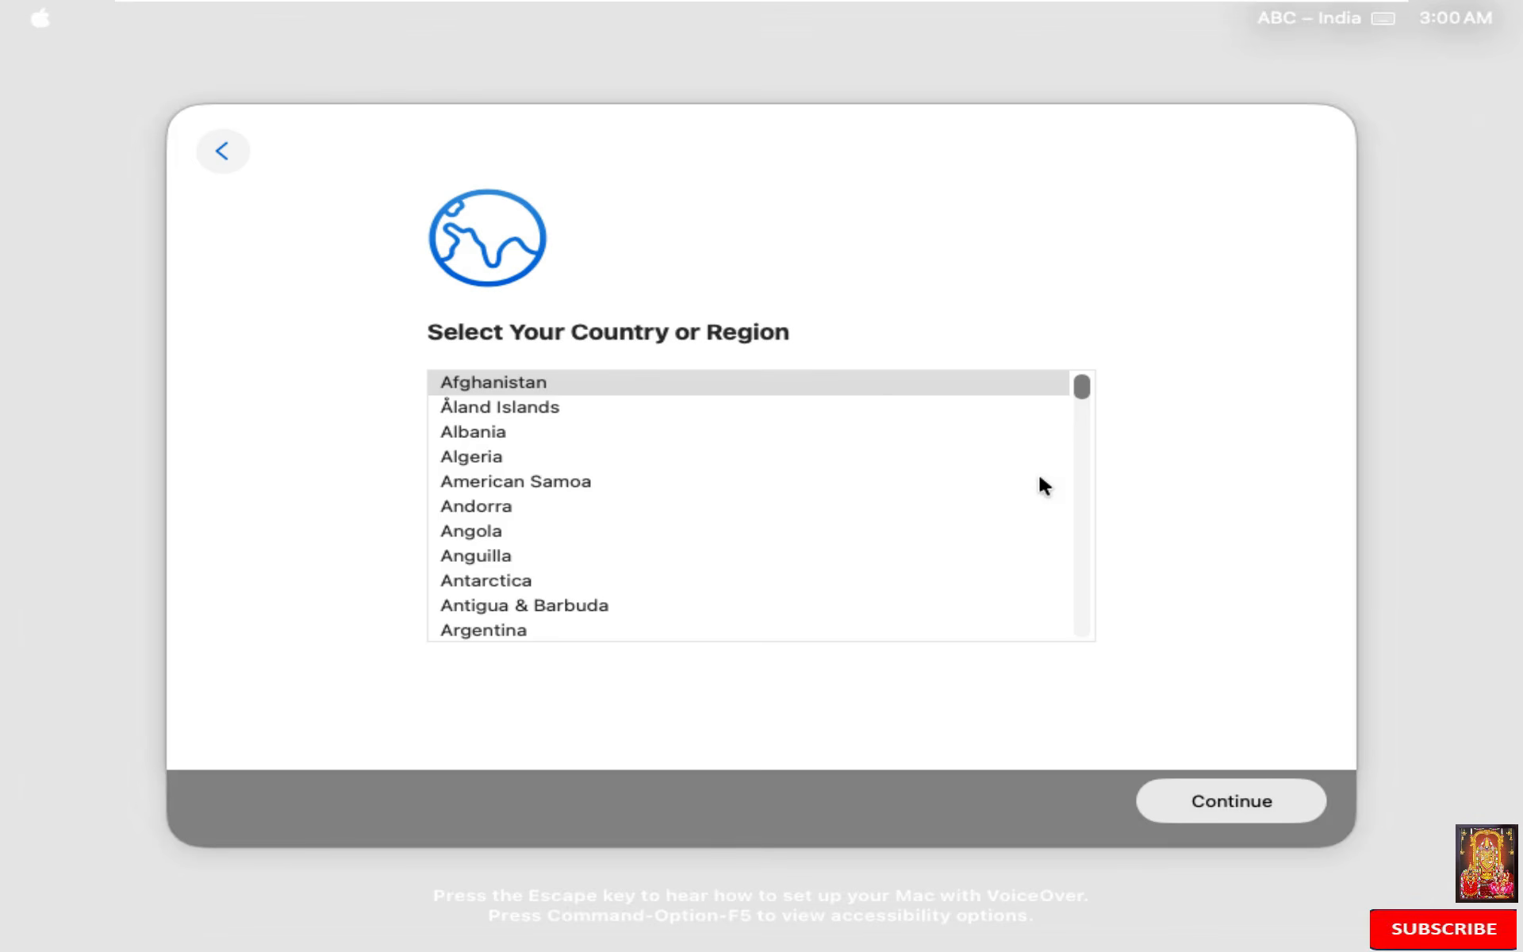
Step: Choose India as the country, set up as a new Mac, and accept the India language defaults without accessibility setup
left_click(960, 458)
type("india")
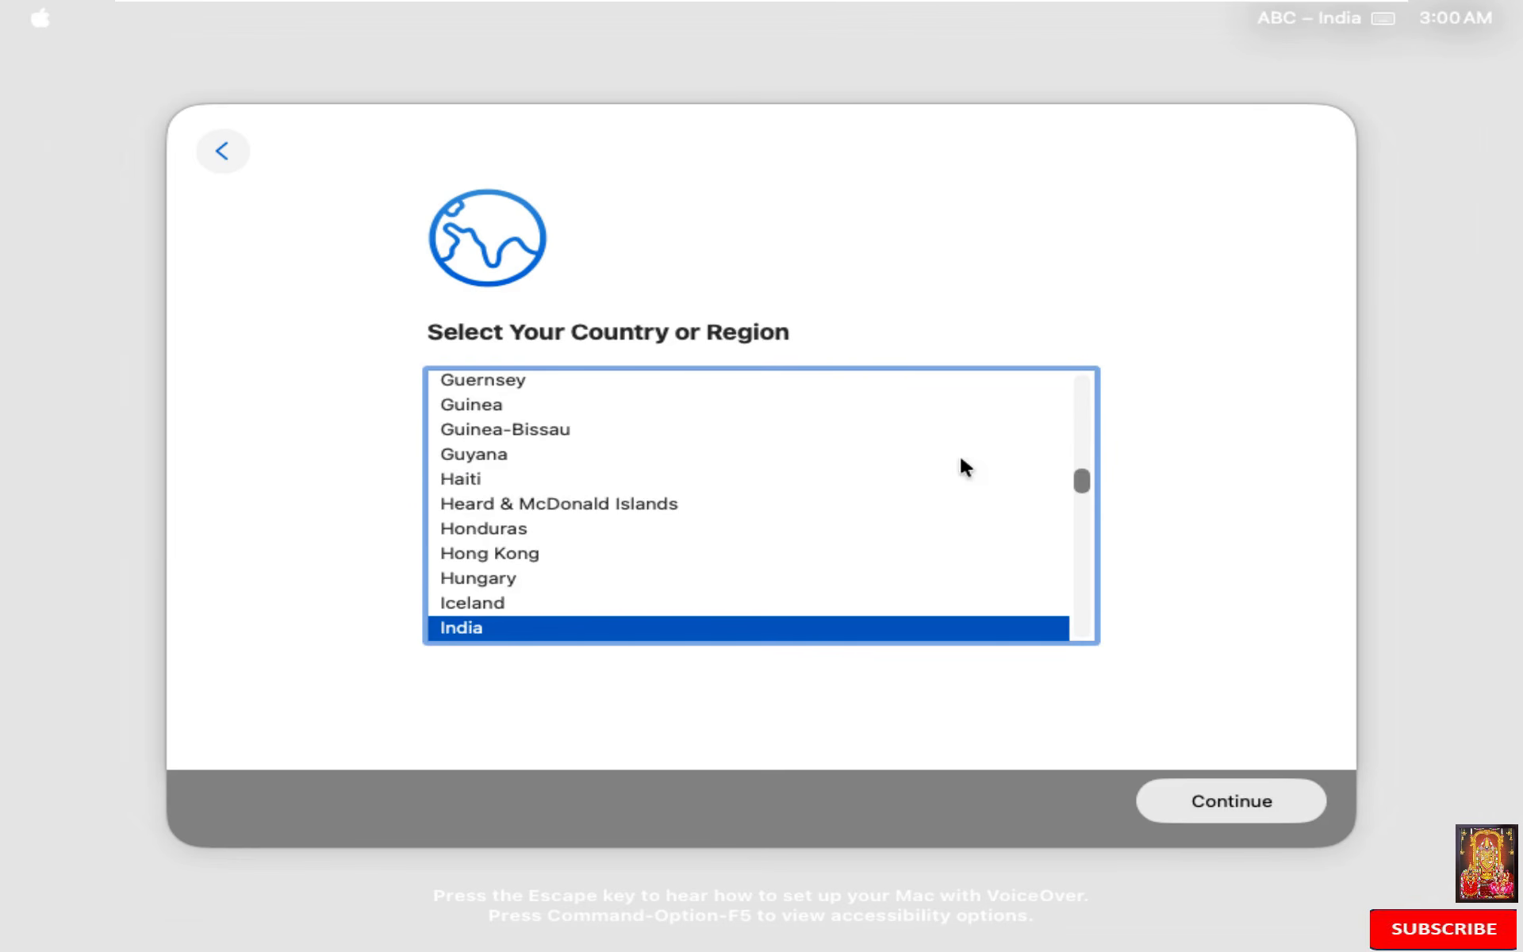
left_click(1230, 806)
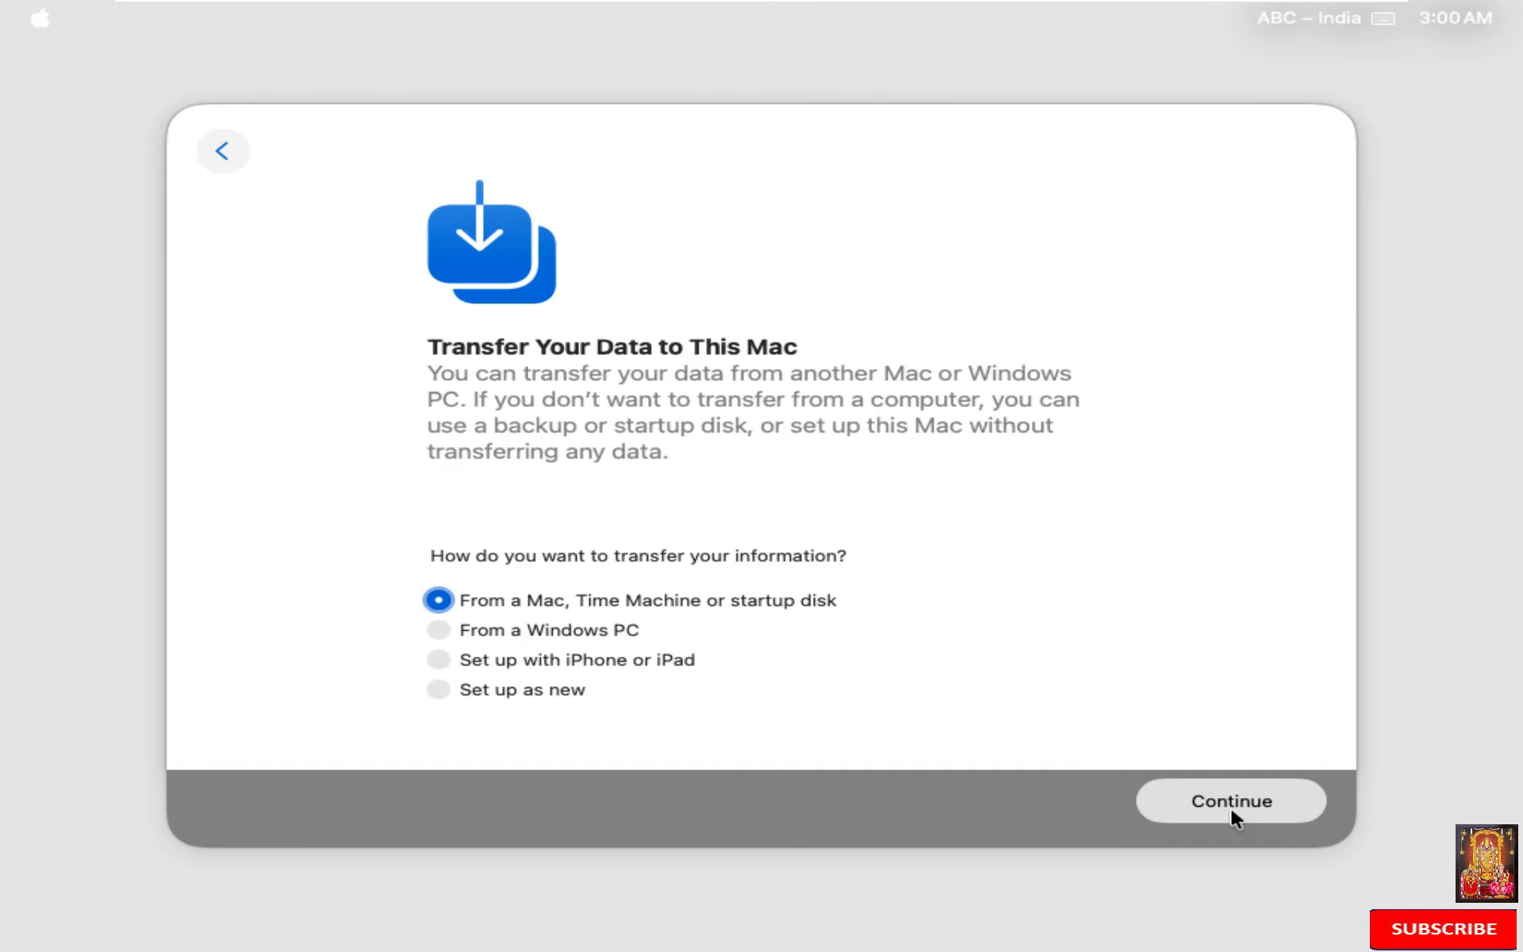
left_click(486, 692)
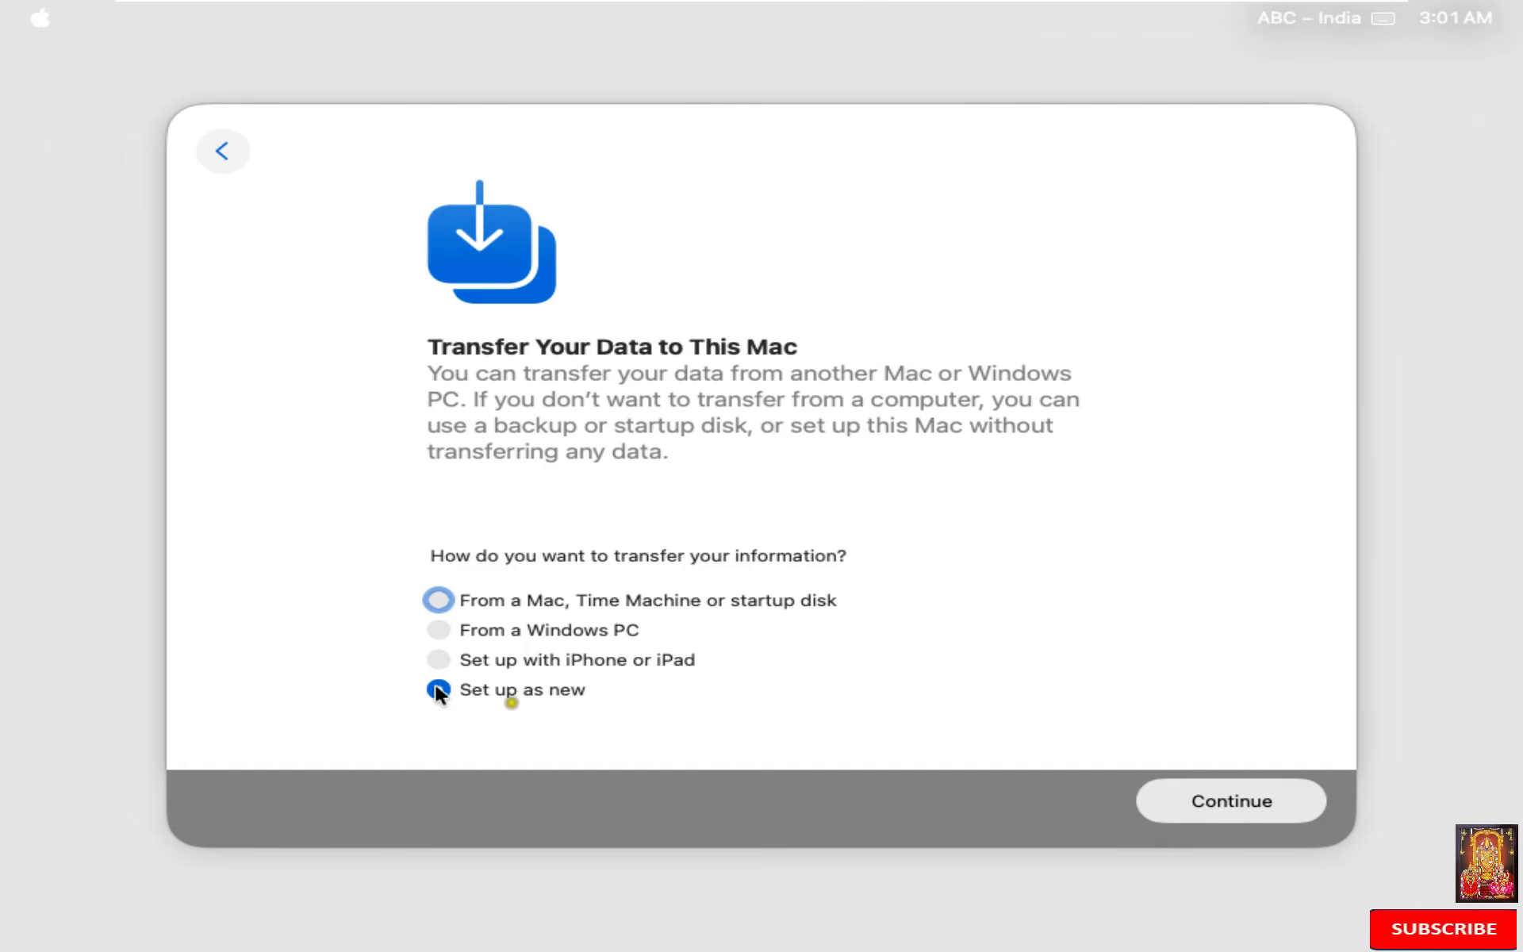
left_click(1278, 813)
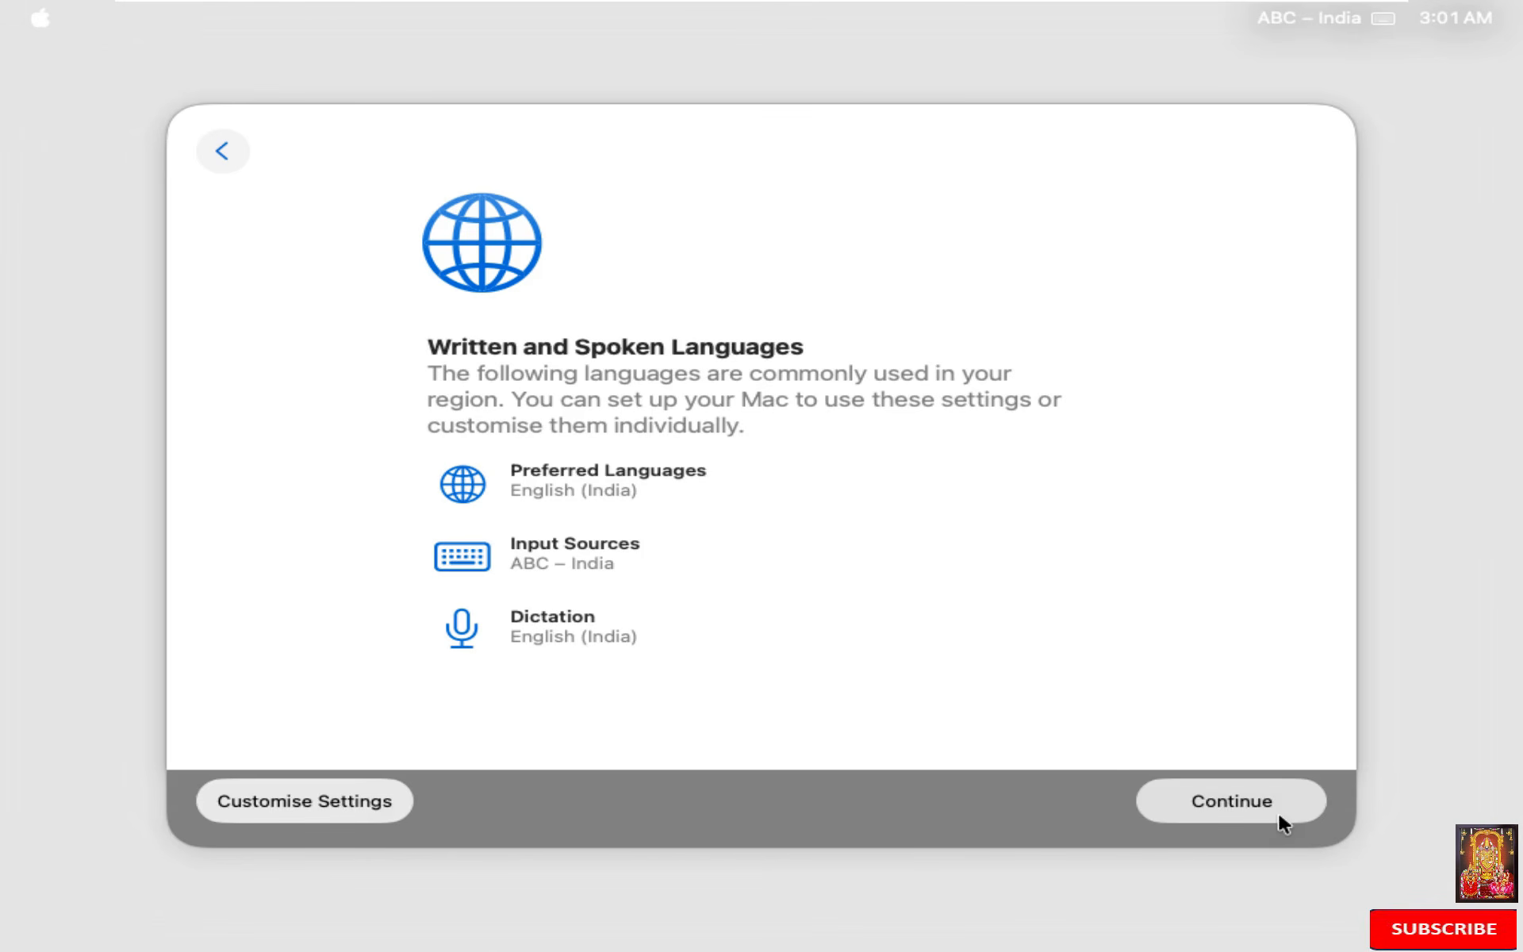
left_click(1277, 812)
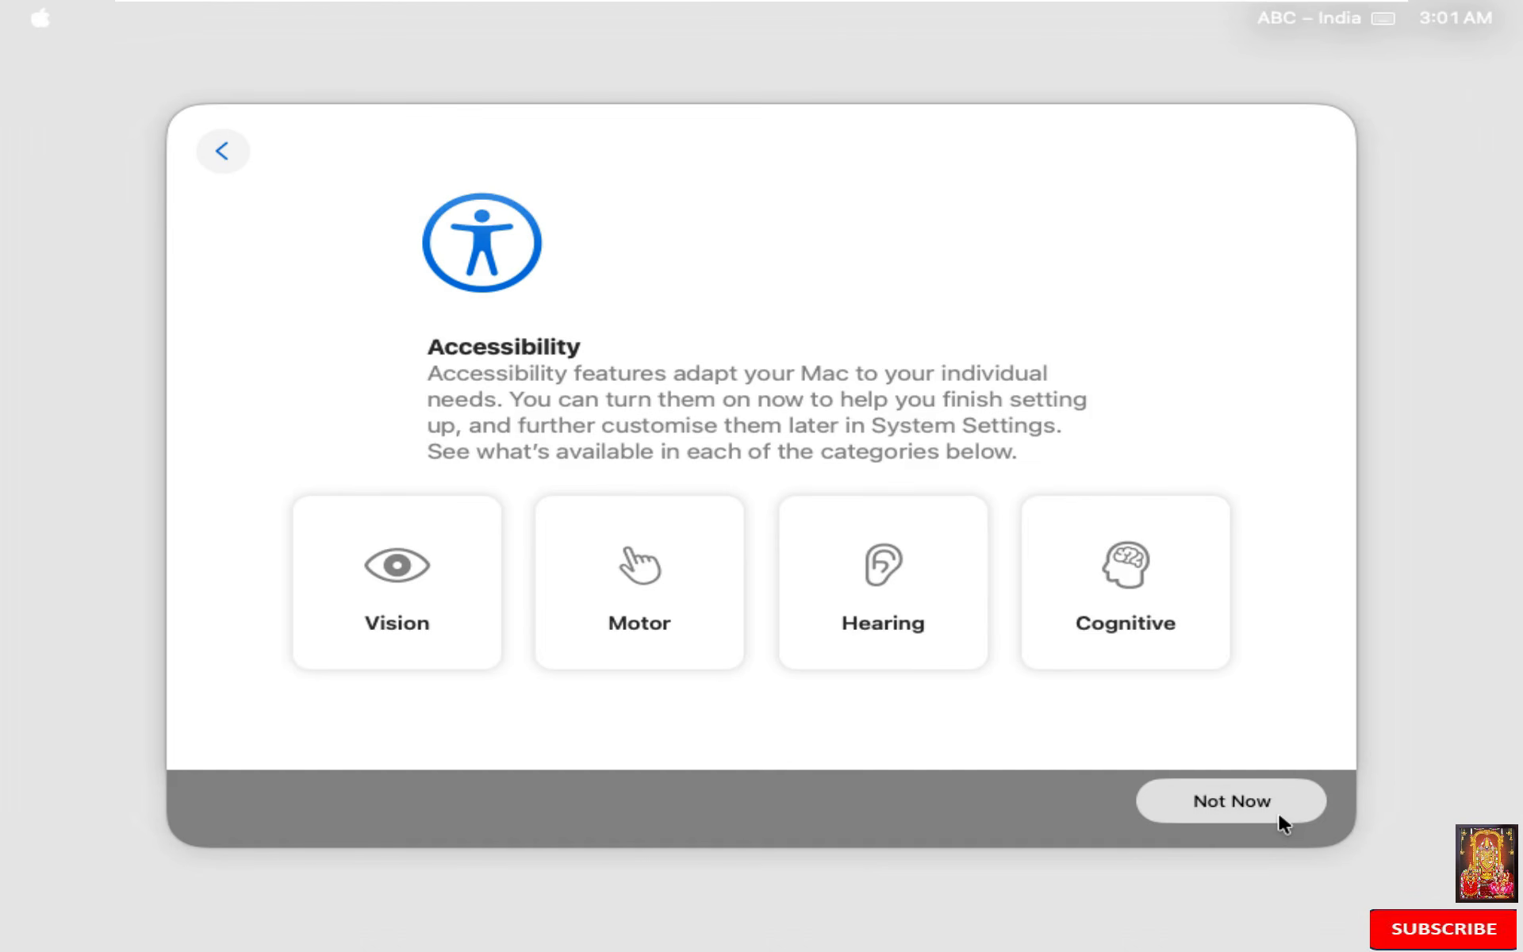
left_click(1278, 812)
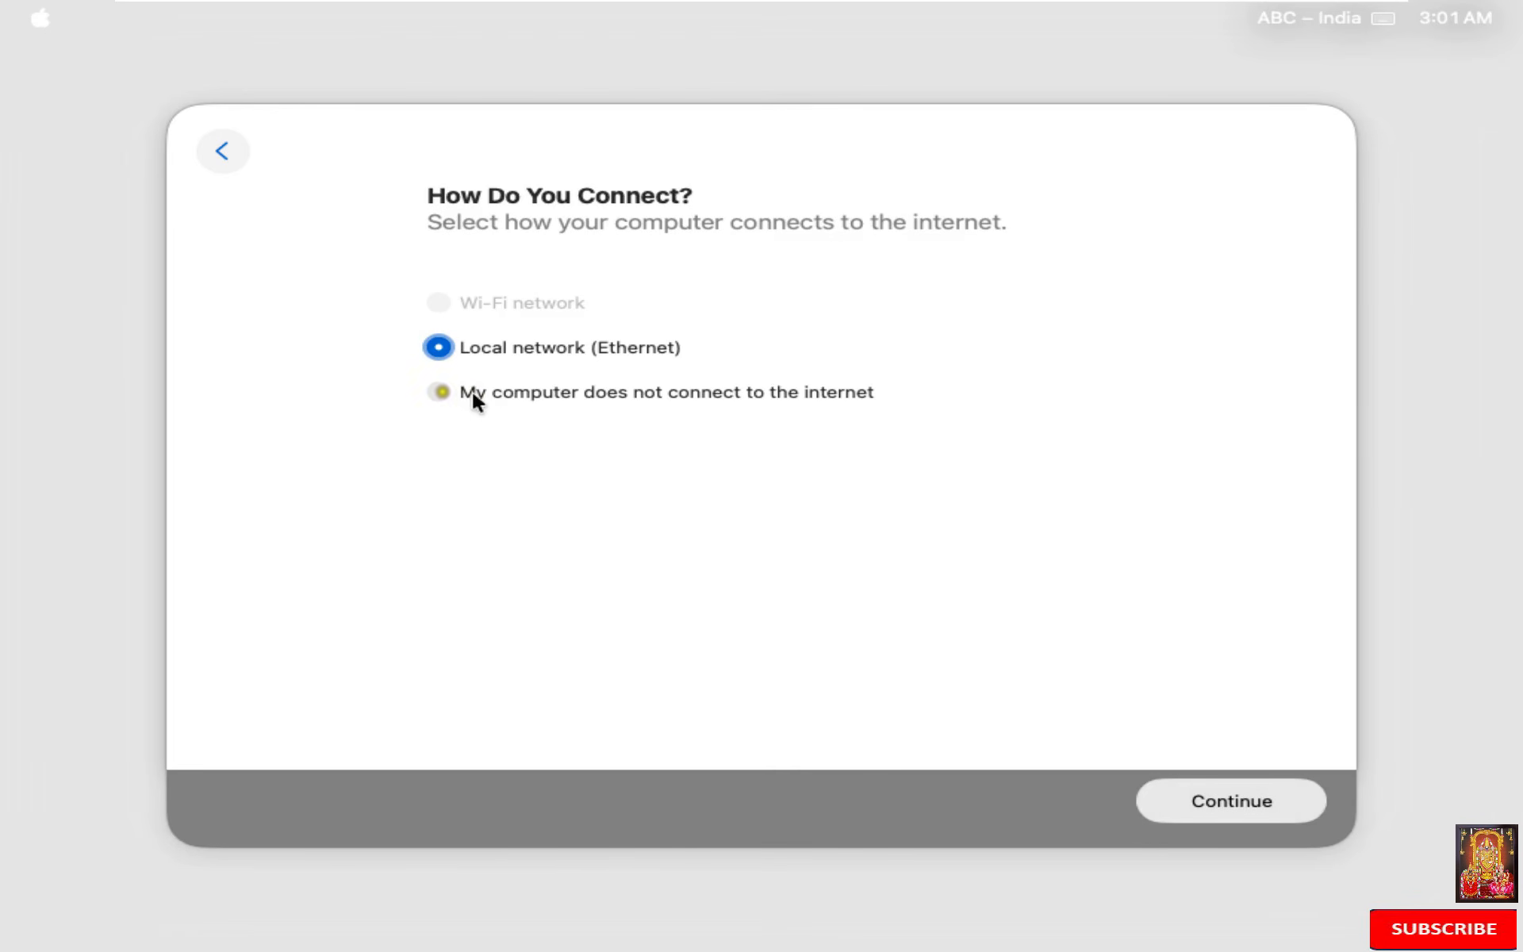
Step: Continue setup without an internet connection and pass the Data & Privacy notice
left_click(430, 391)
left_click(1222, 799)
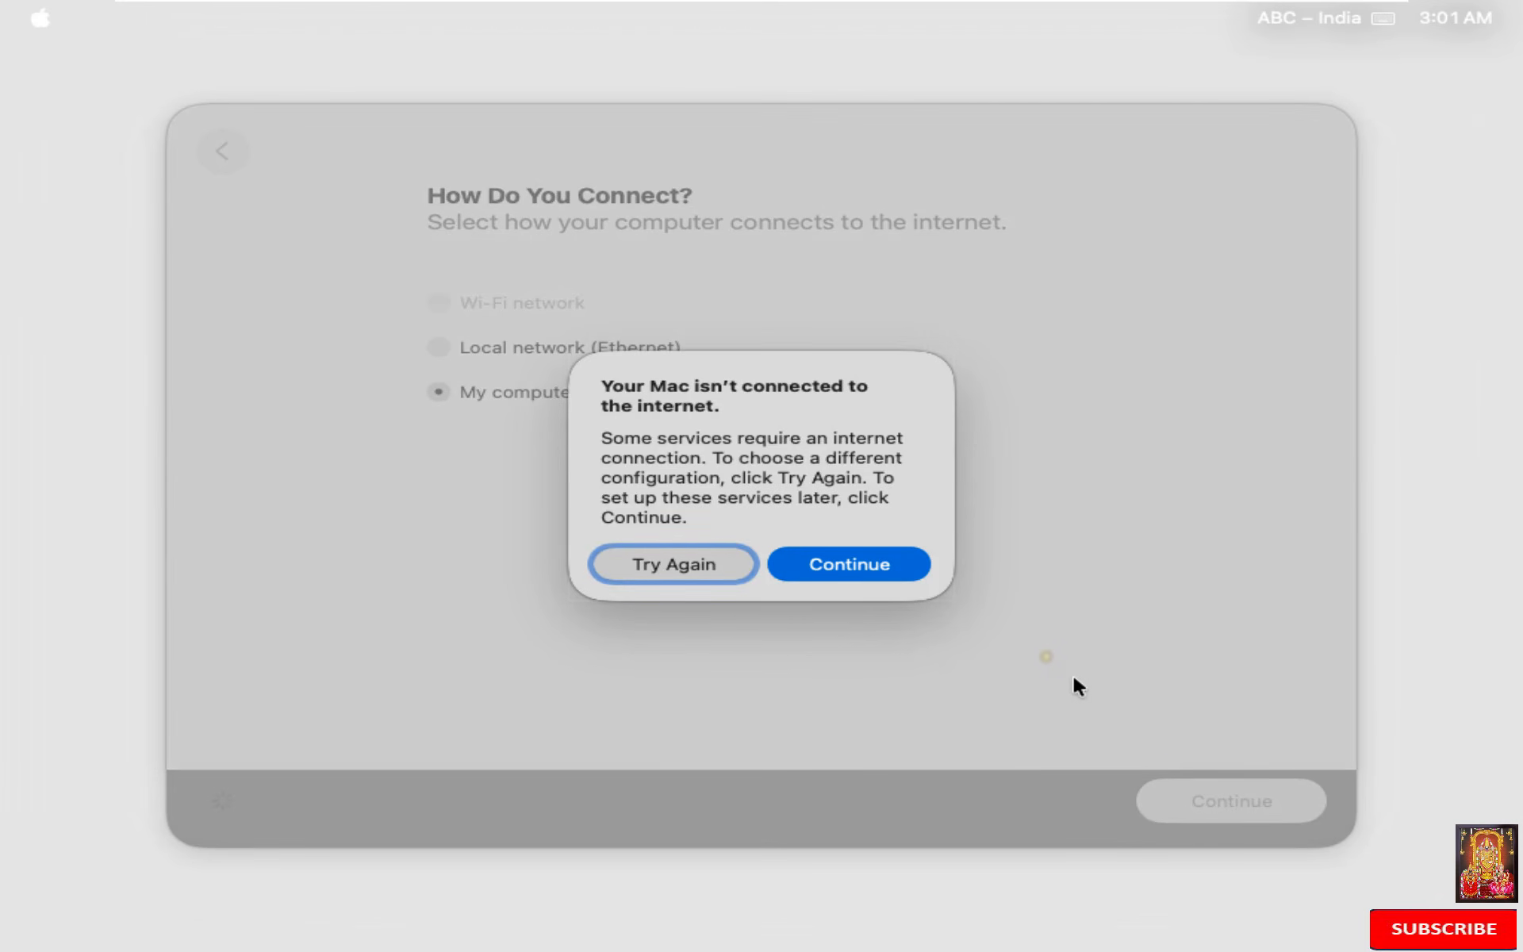
left_click(882, 549)
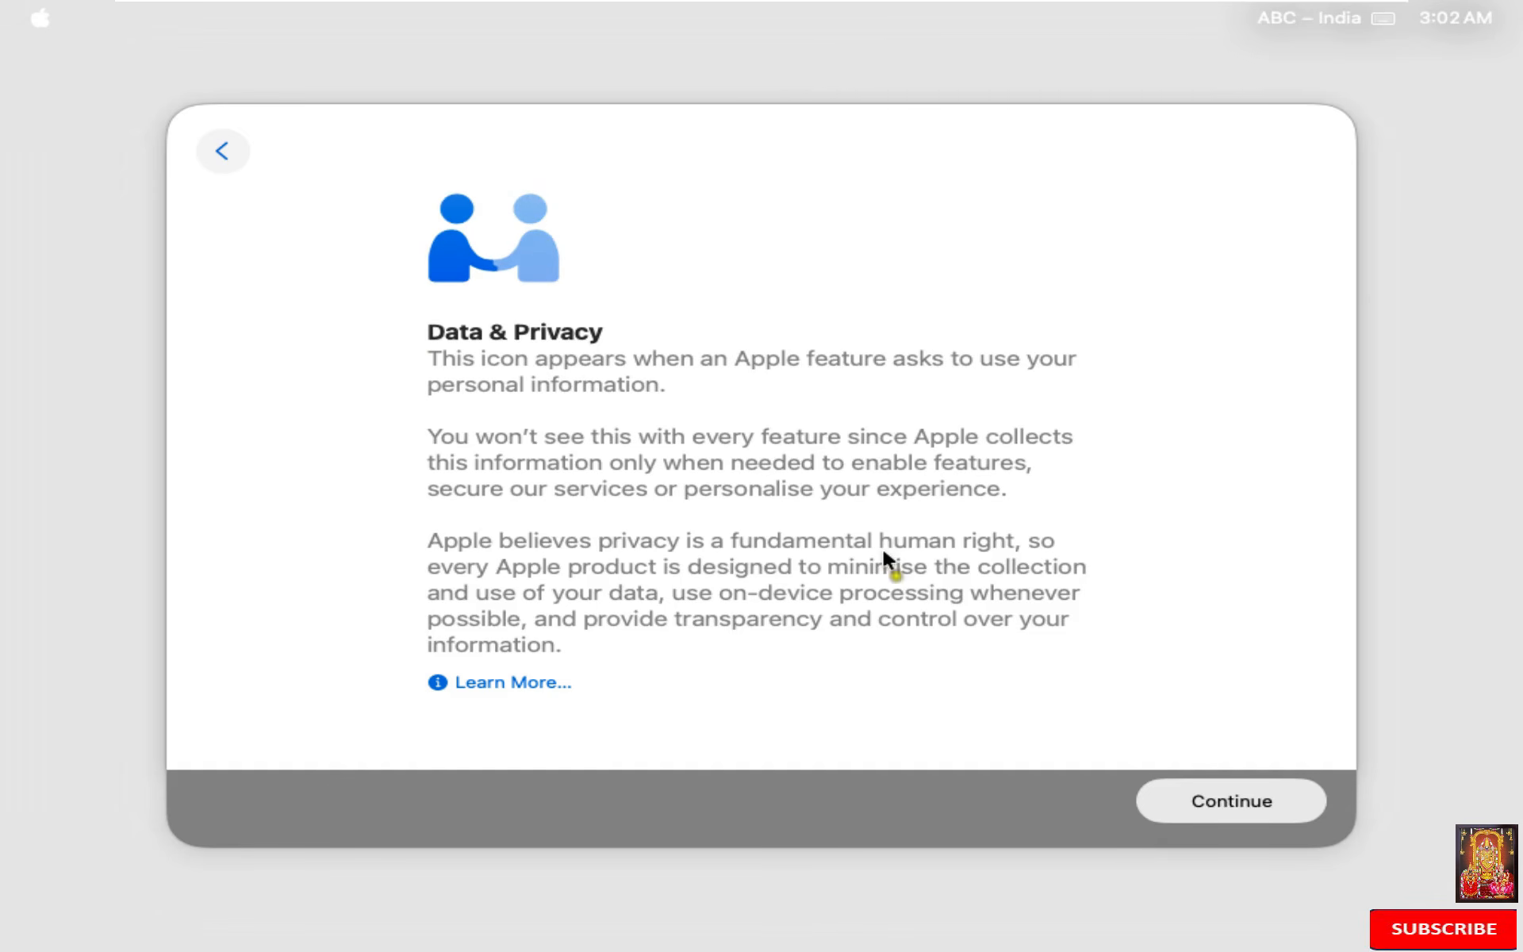
left_click(1198, 805)
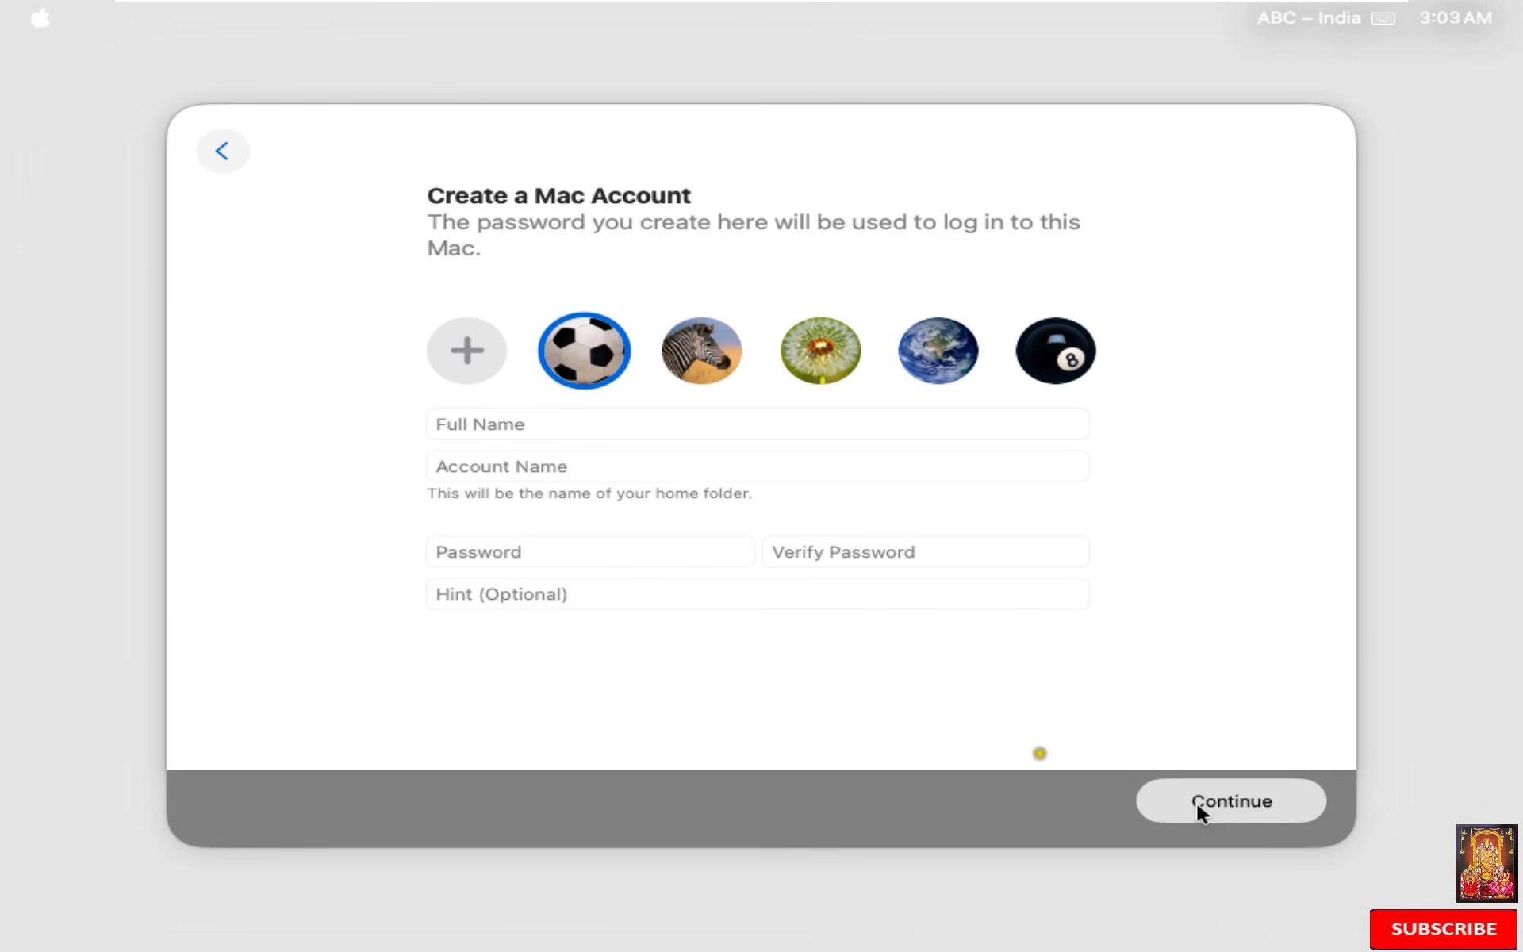
Step: Create the Mac account with the user's full name, the account name, a verified password and the hint 'same'
left_click(670, 426)
type("Rohit")
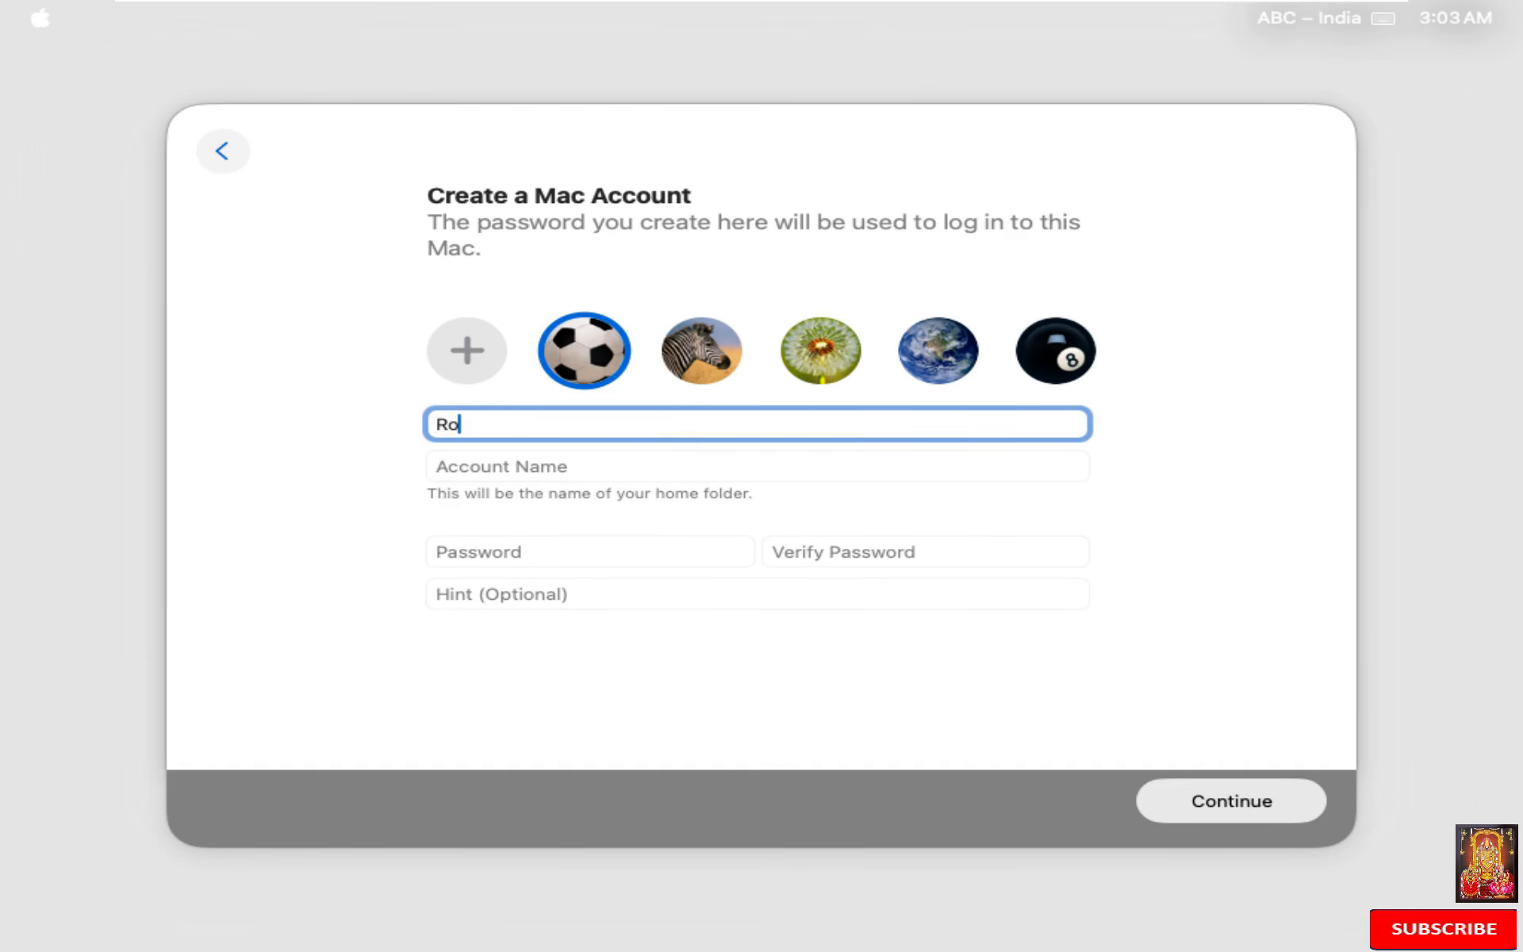
left_click(601, 463)
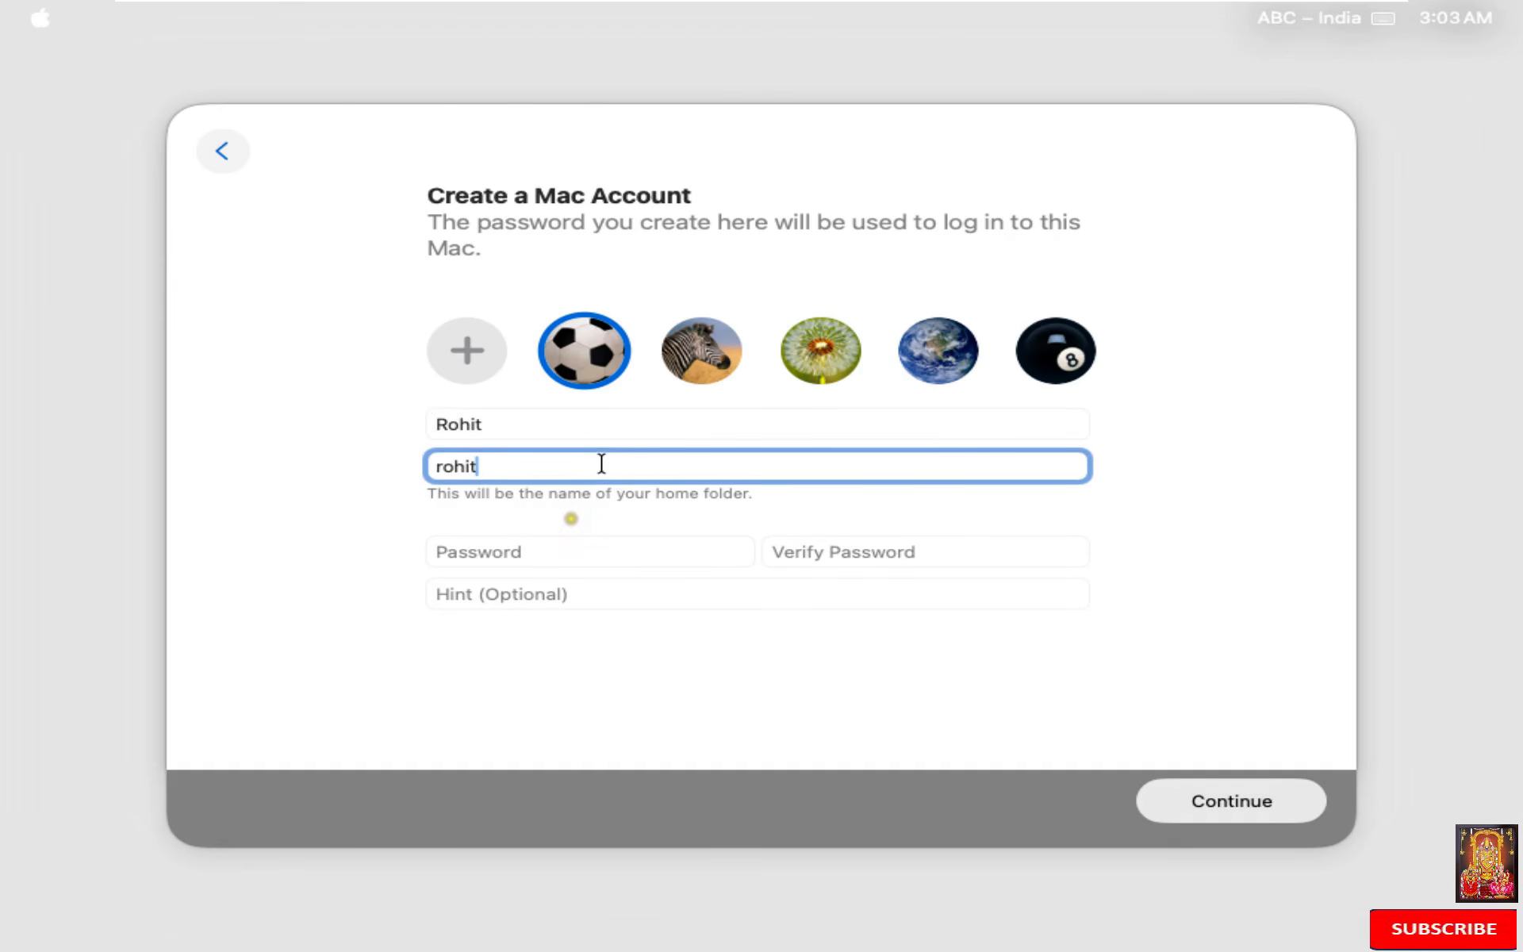
left_click(557, 546)
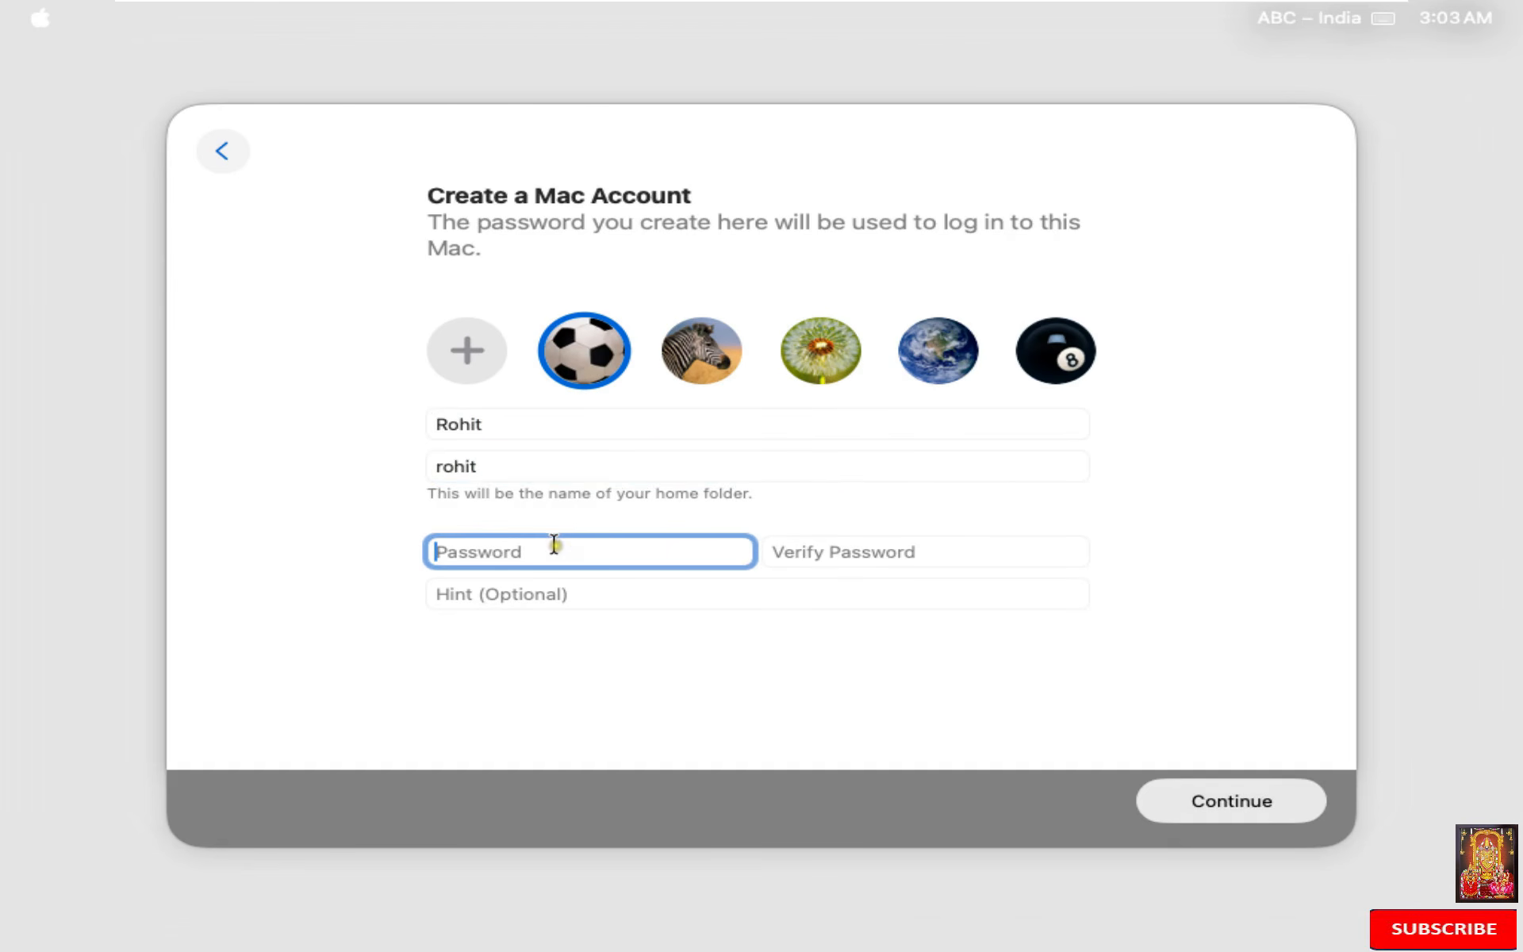
type("•••••••")
left_click(860, 545)
type("•")
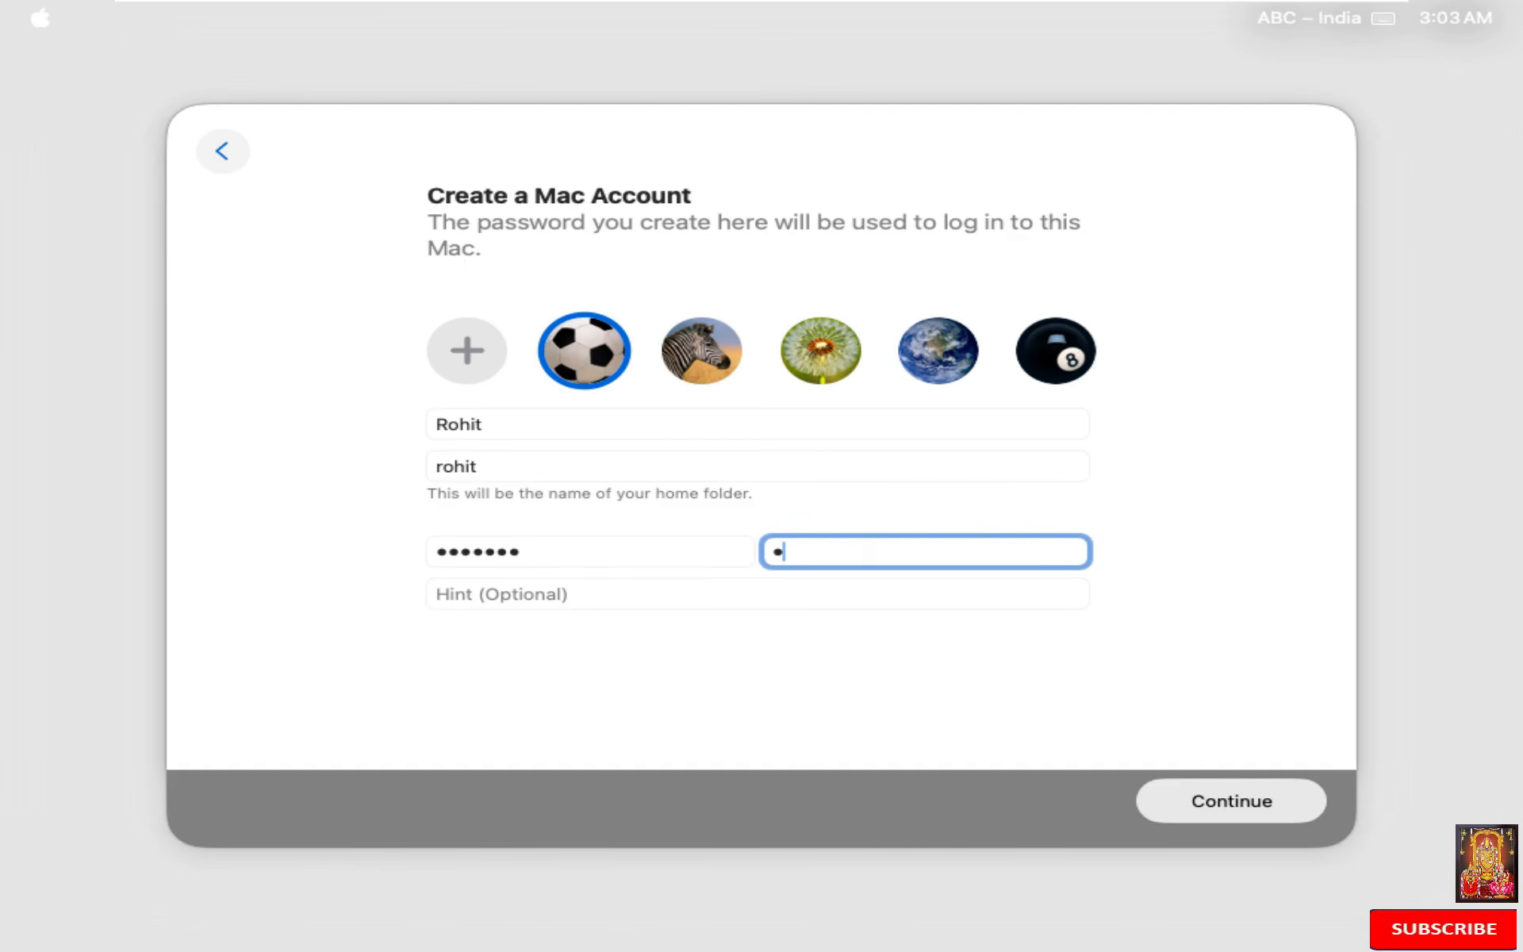
type("••••••")
left_click(782, 587)
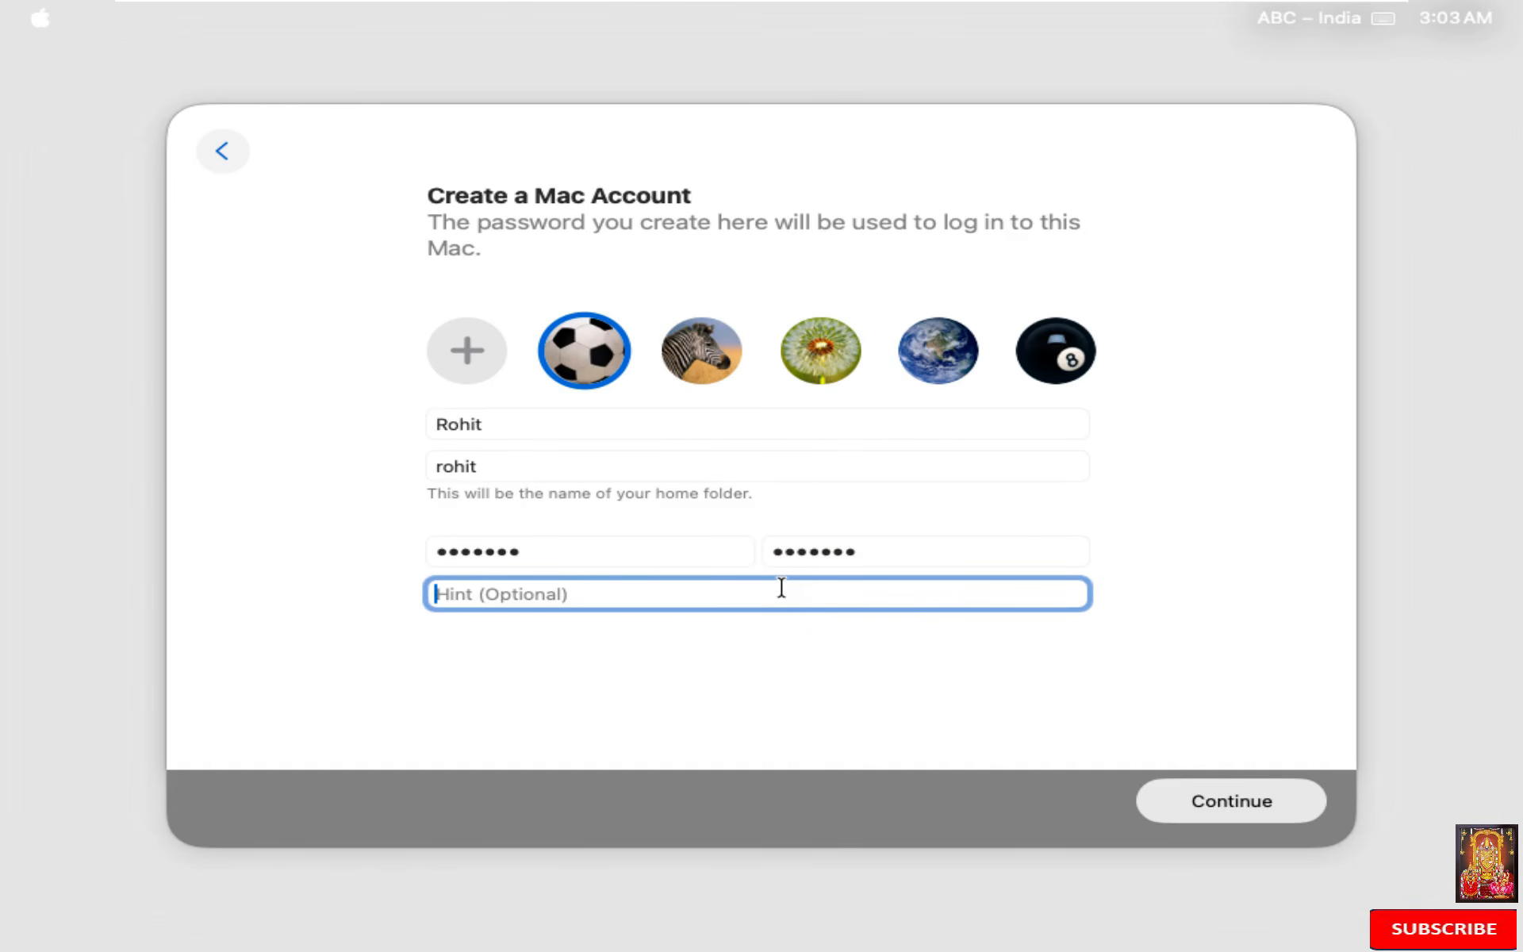
type("sam")
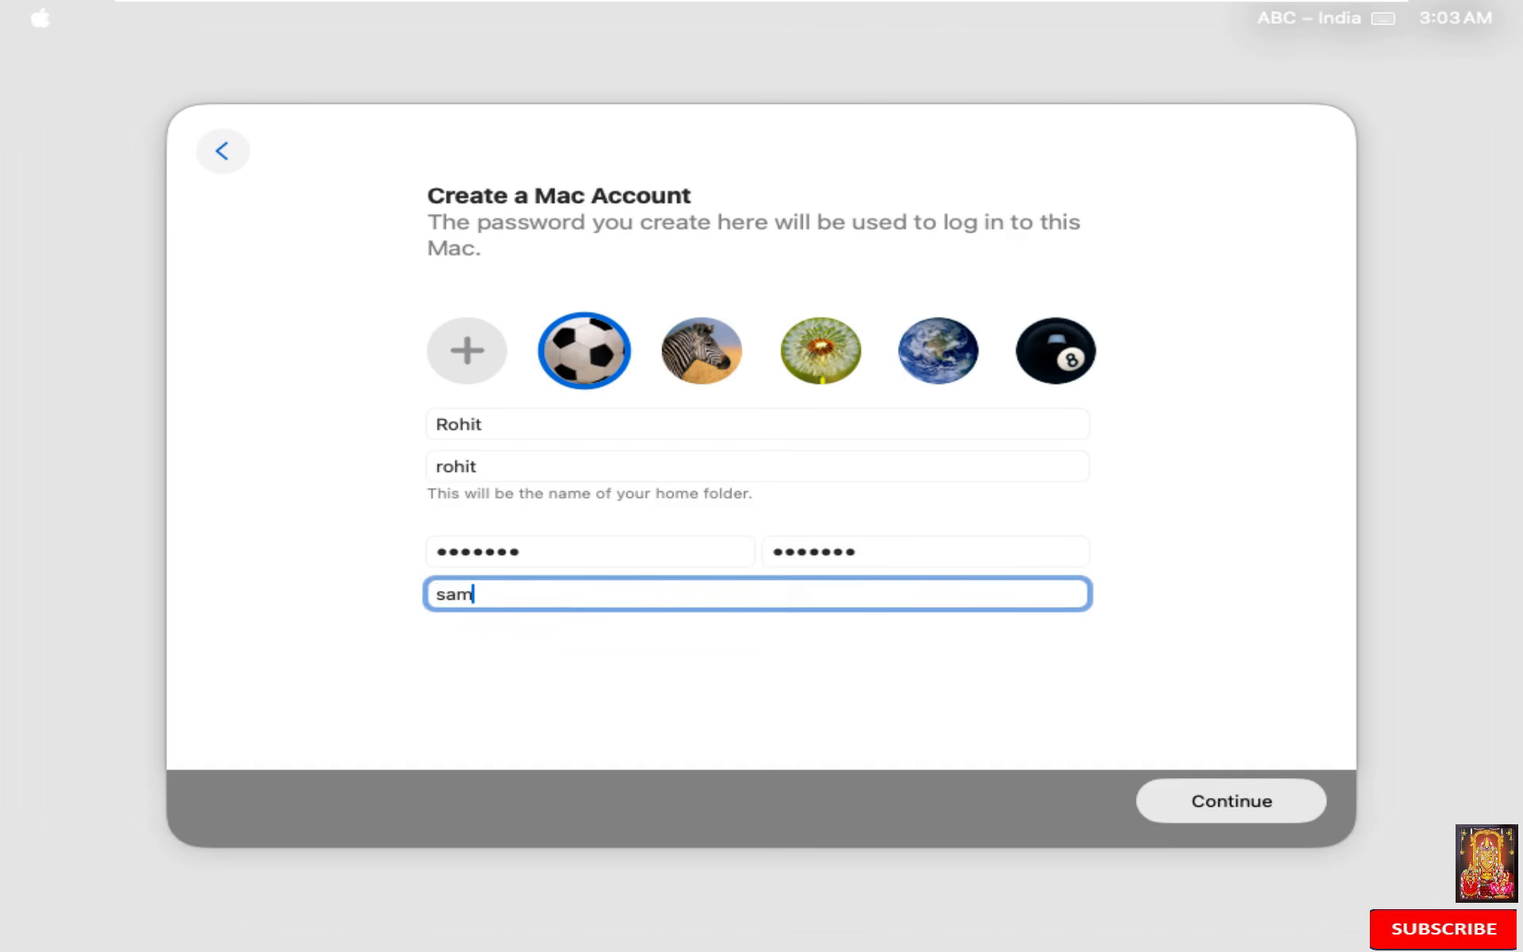
type("e")
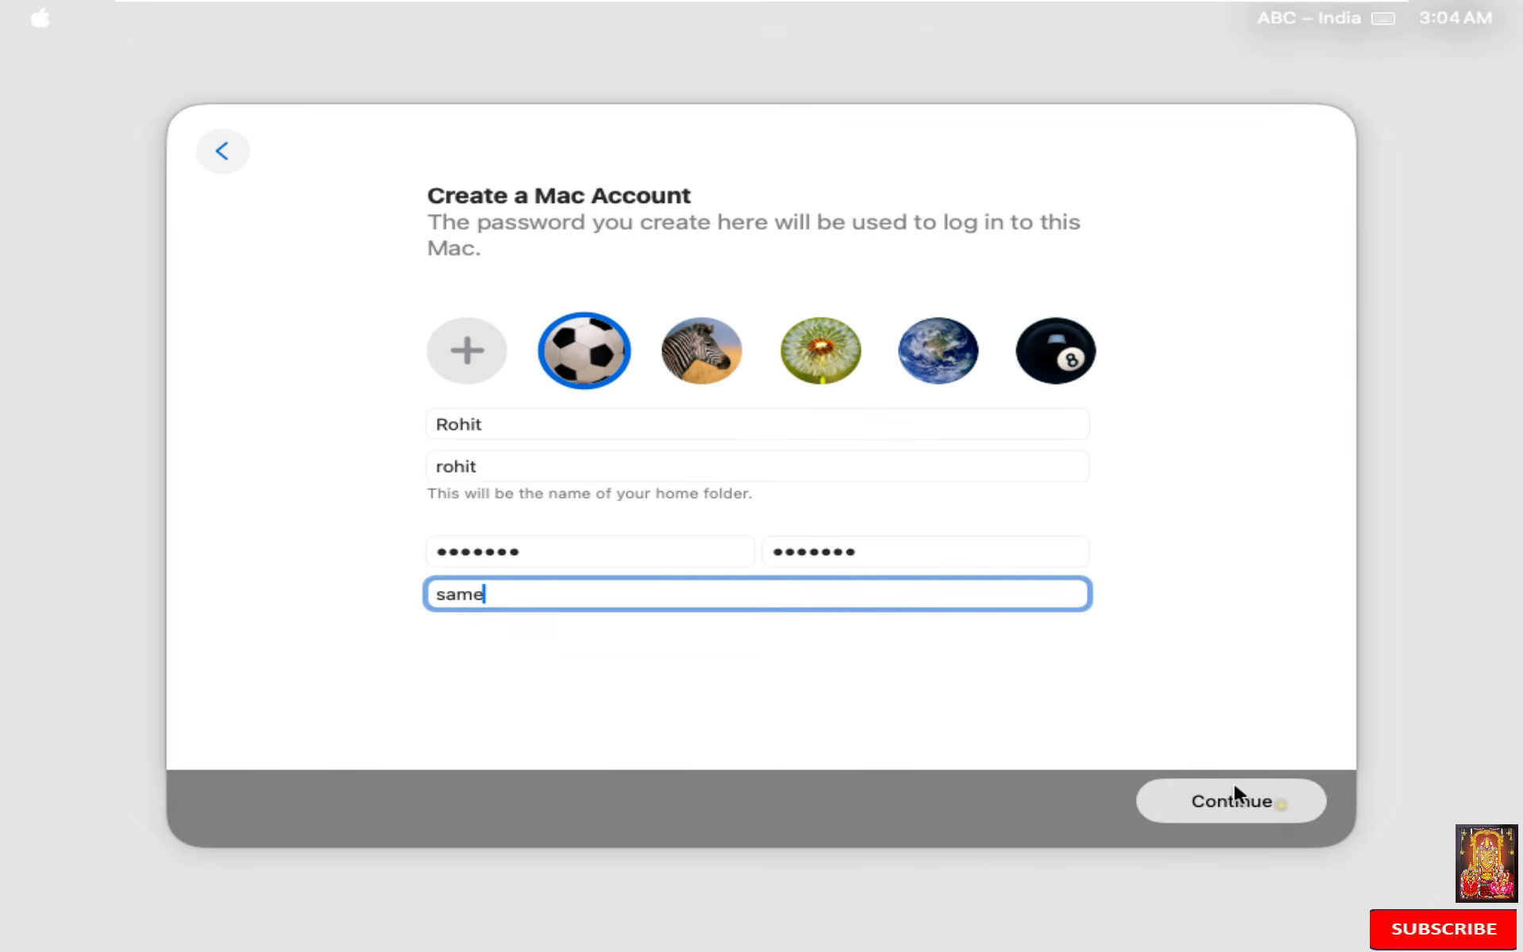
left_click(1279, 807)
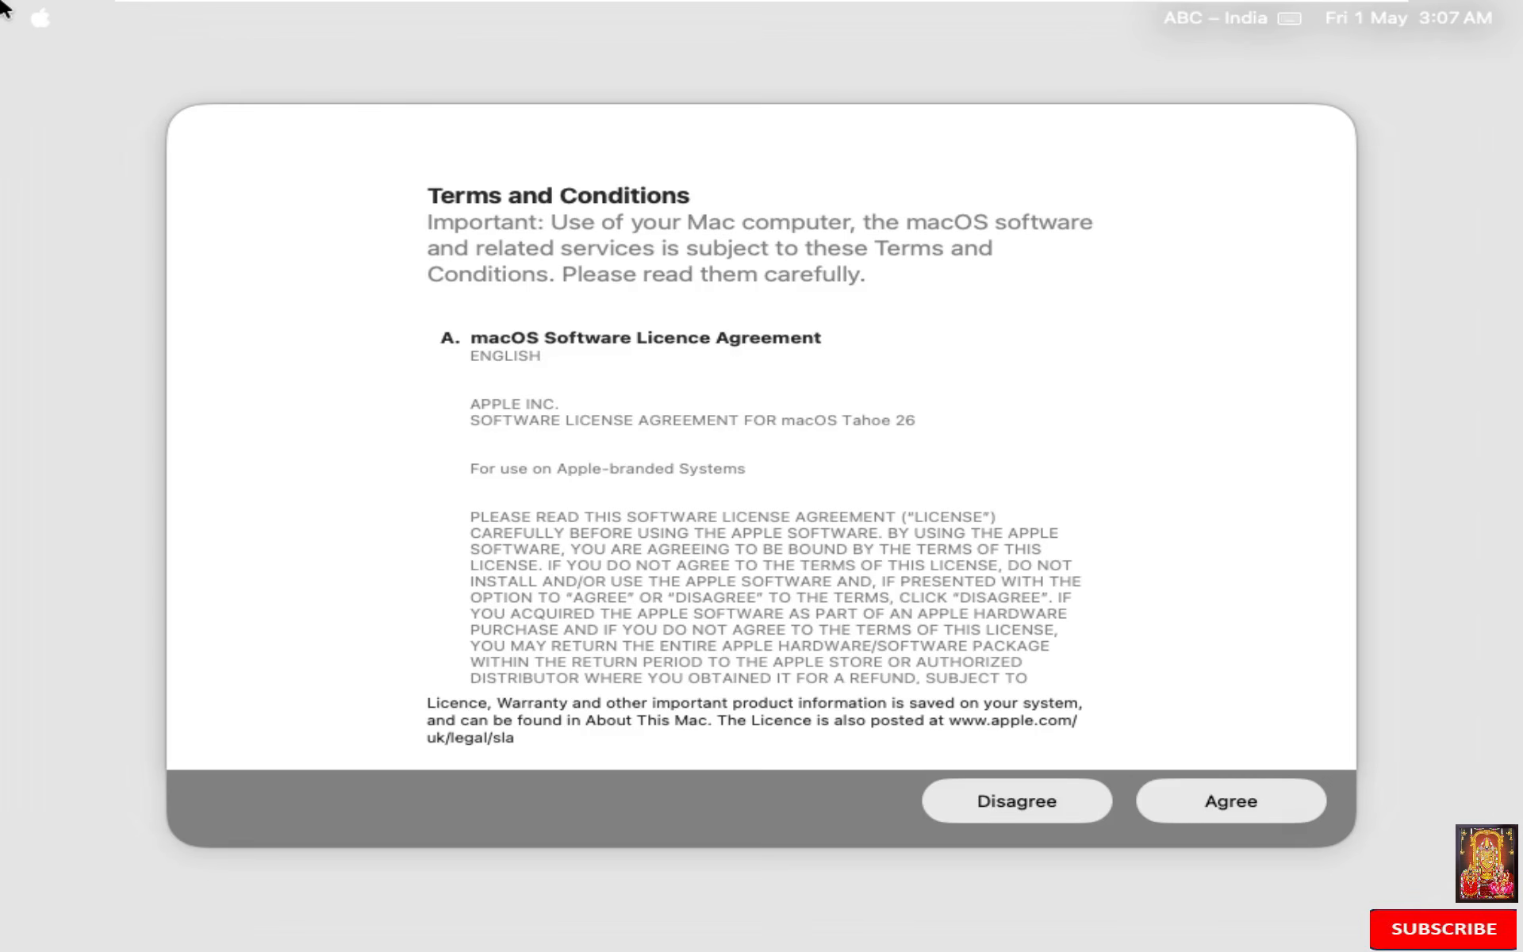
Step: Agree to the macOS licence terms and skip Location Services
left_click(1280, 814)
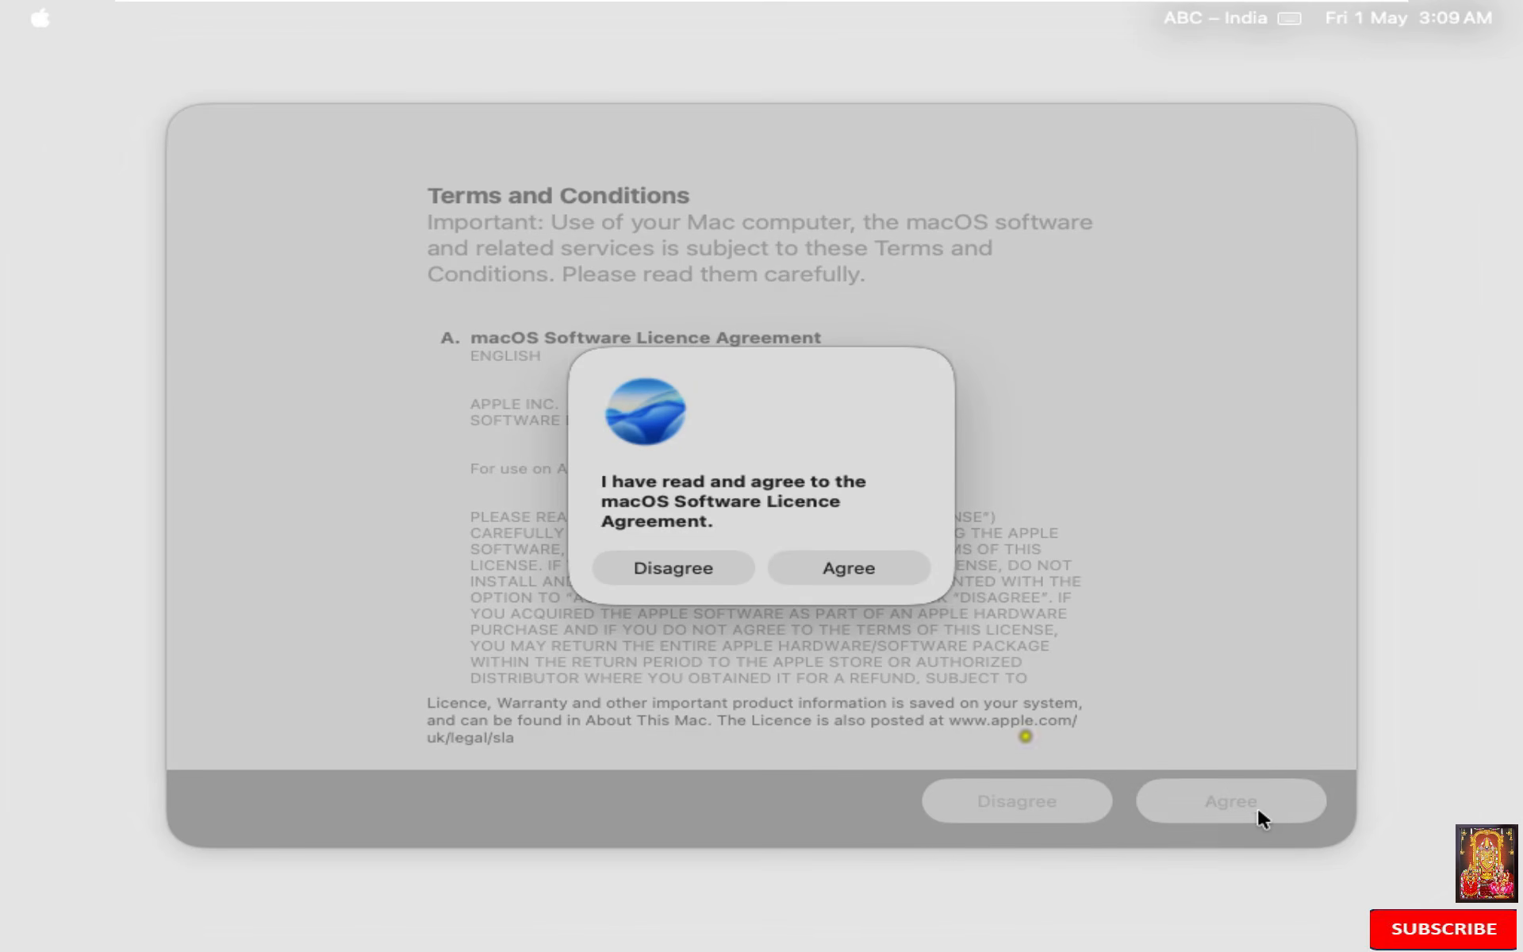
left_click(848, 578)
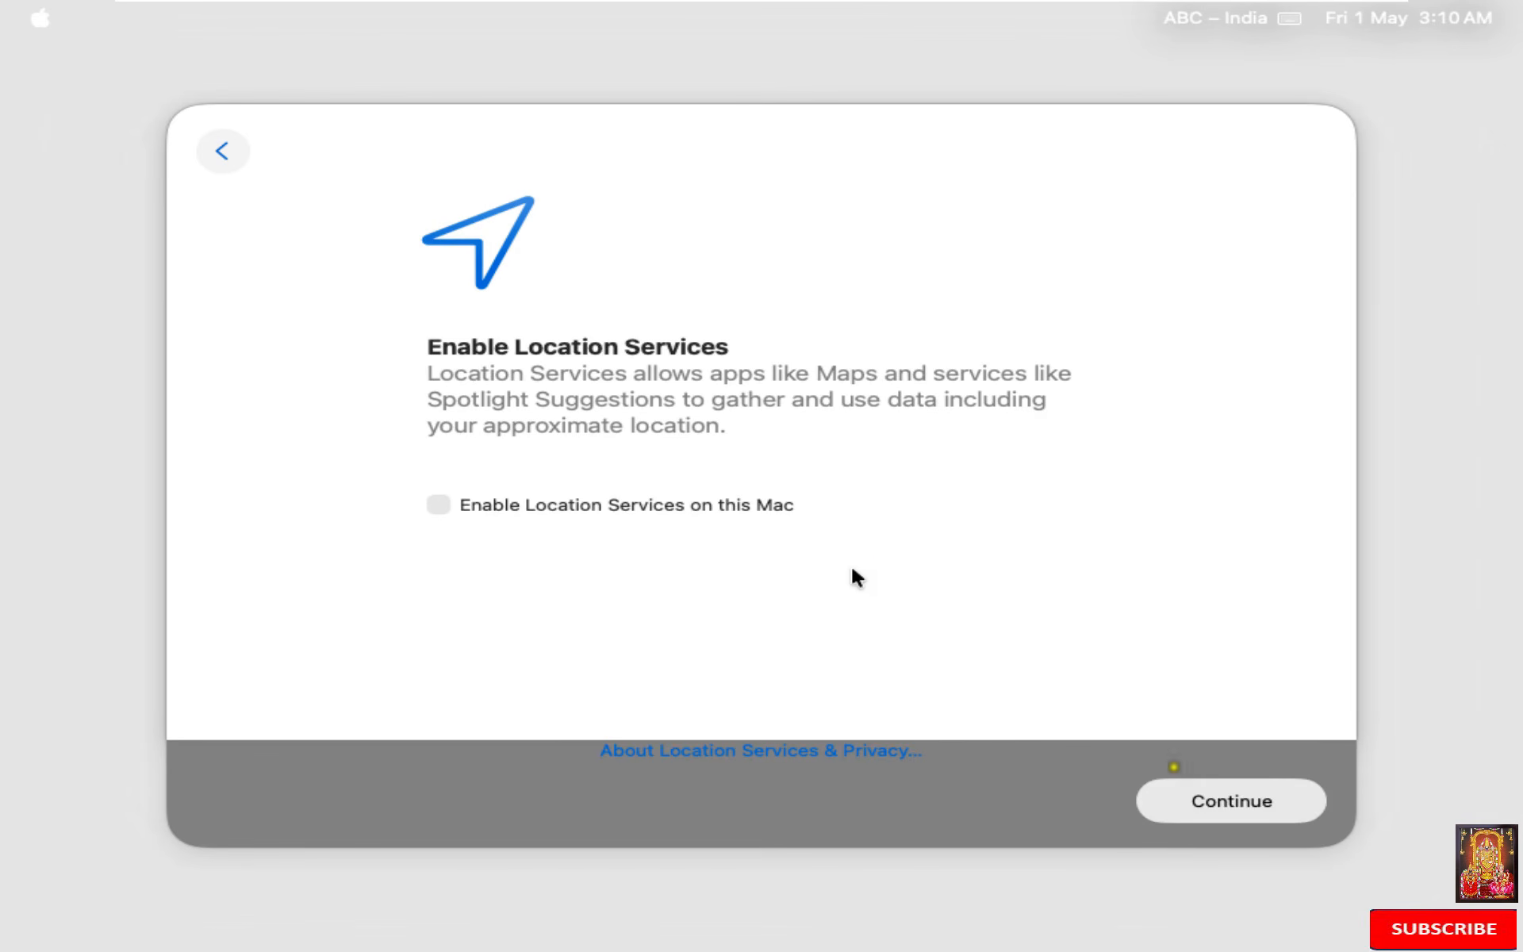
left_click(1229, 811)
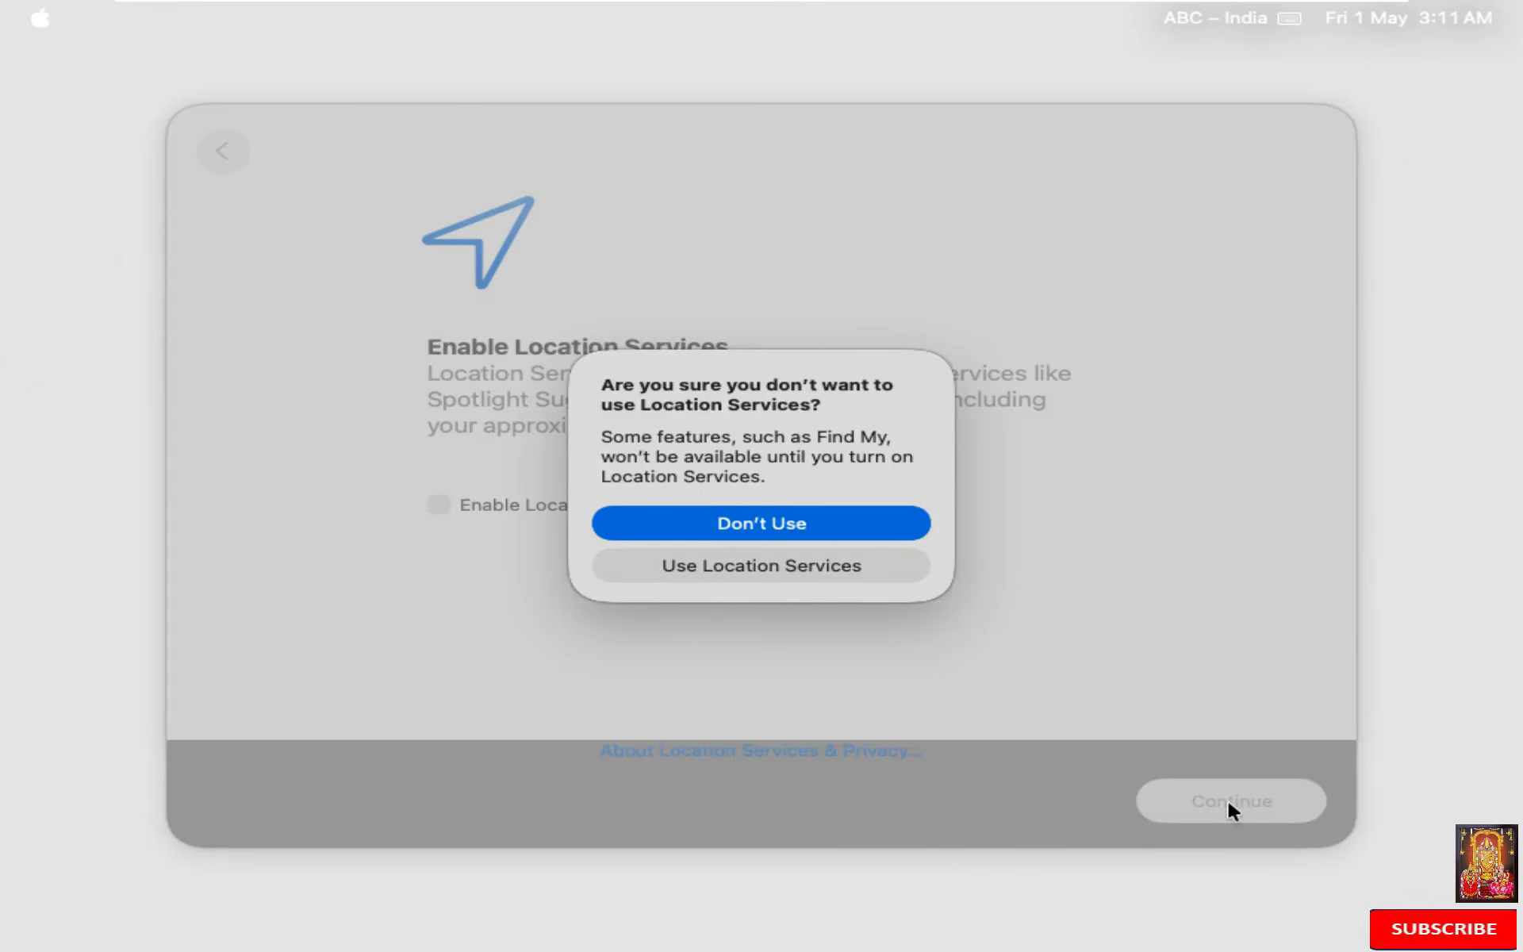
left_click(853, 531)
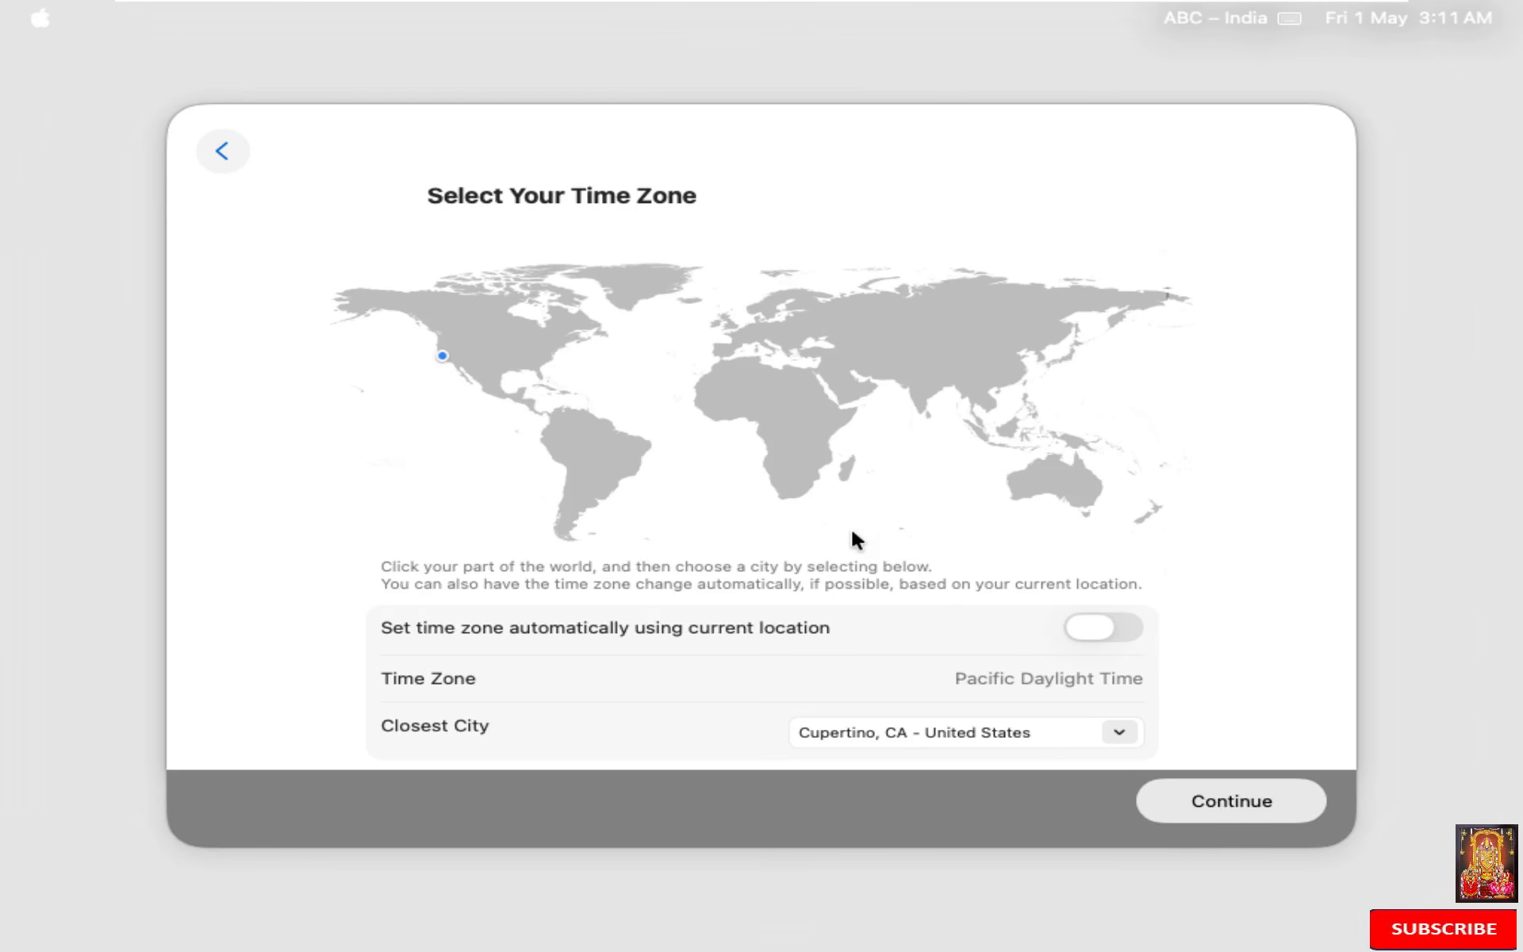
Step: Set the time zone to India and continue past the Analytics and Screen Time pages
left_click(919, 384)
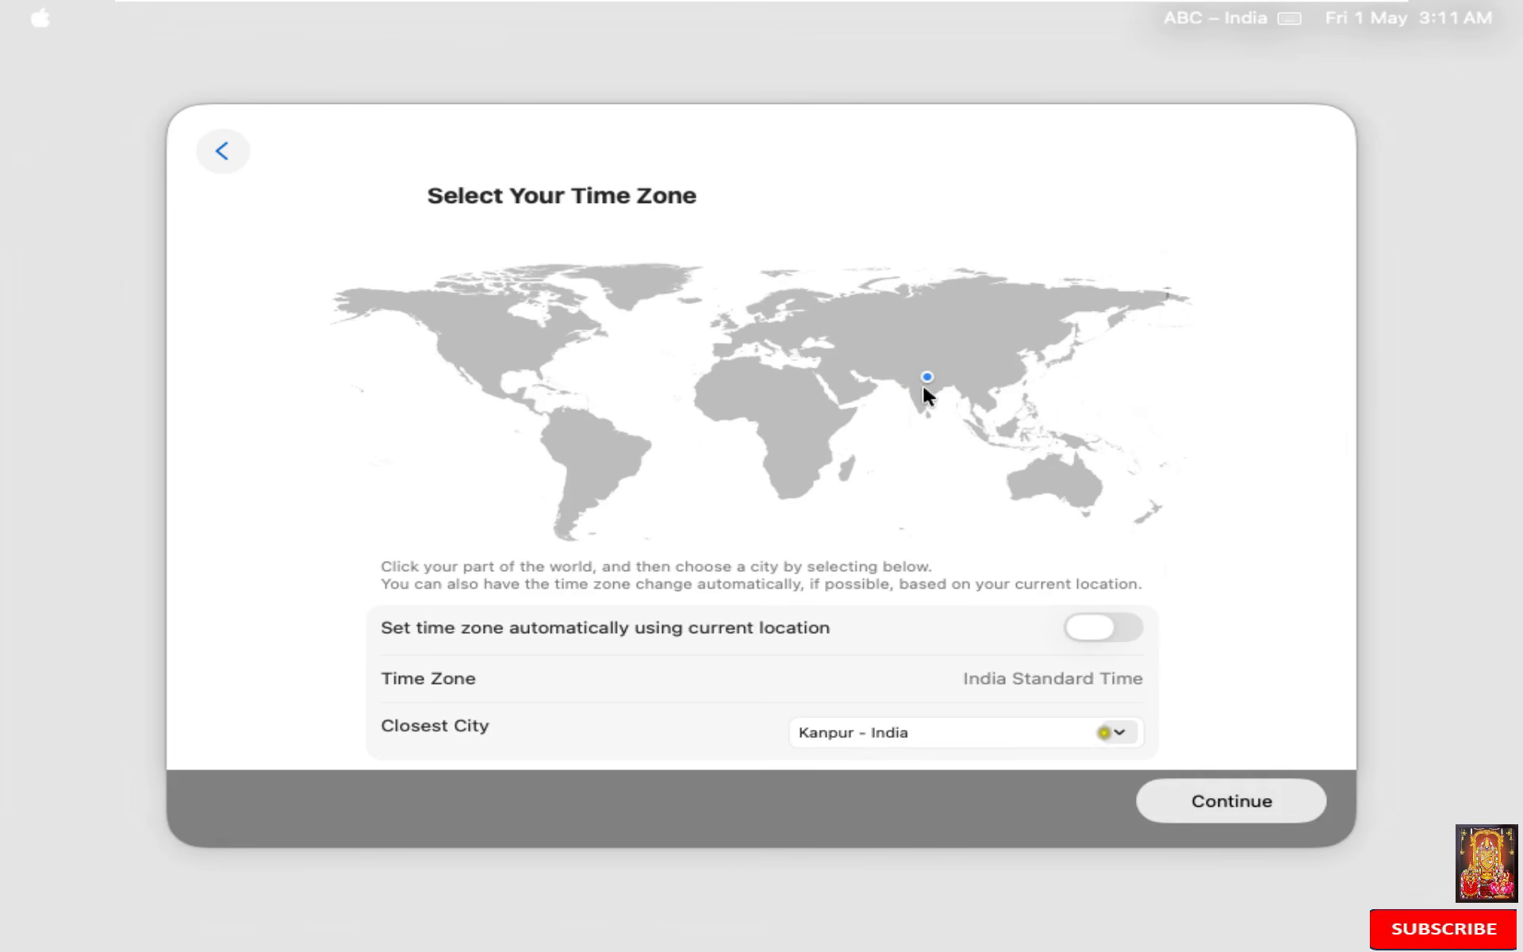
left_click(1204, 801)
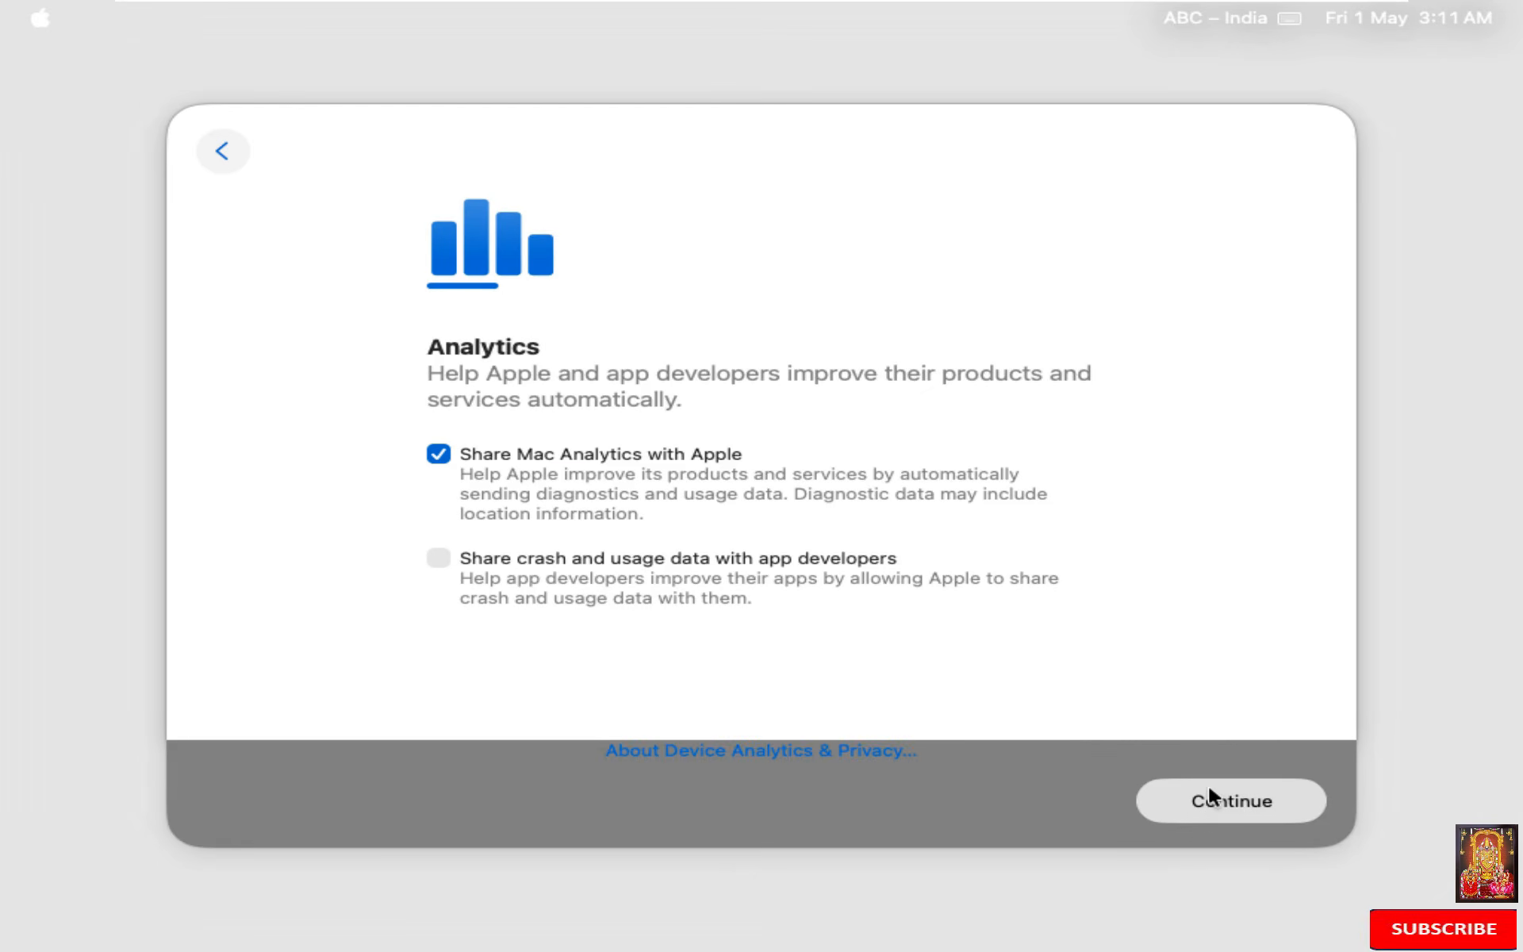
left_click(1215, 802)
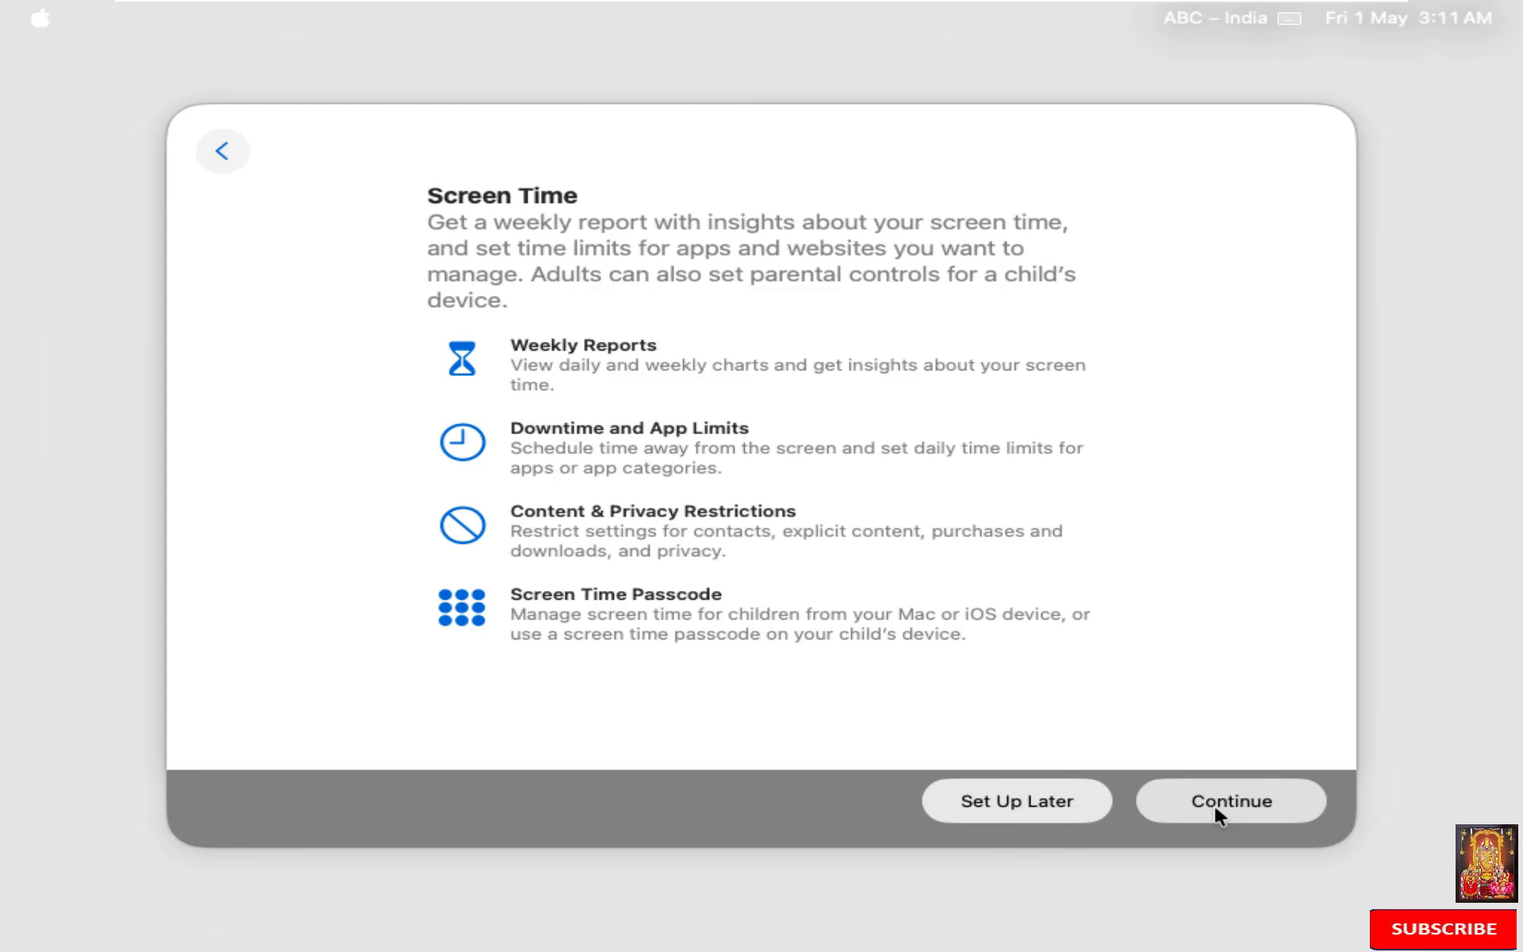
left_click(1215, 802)
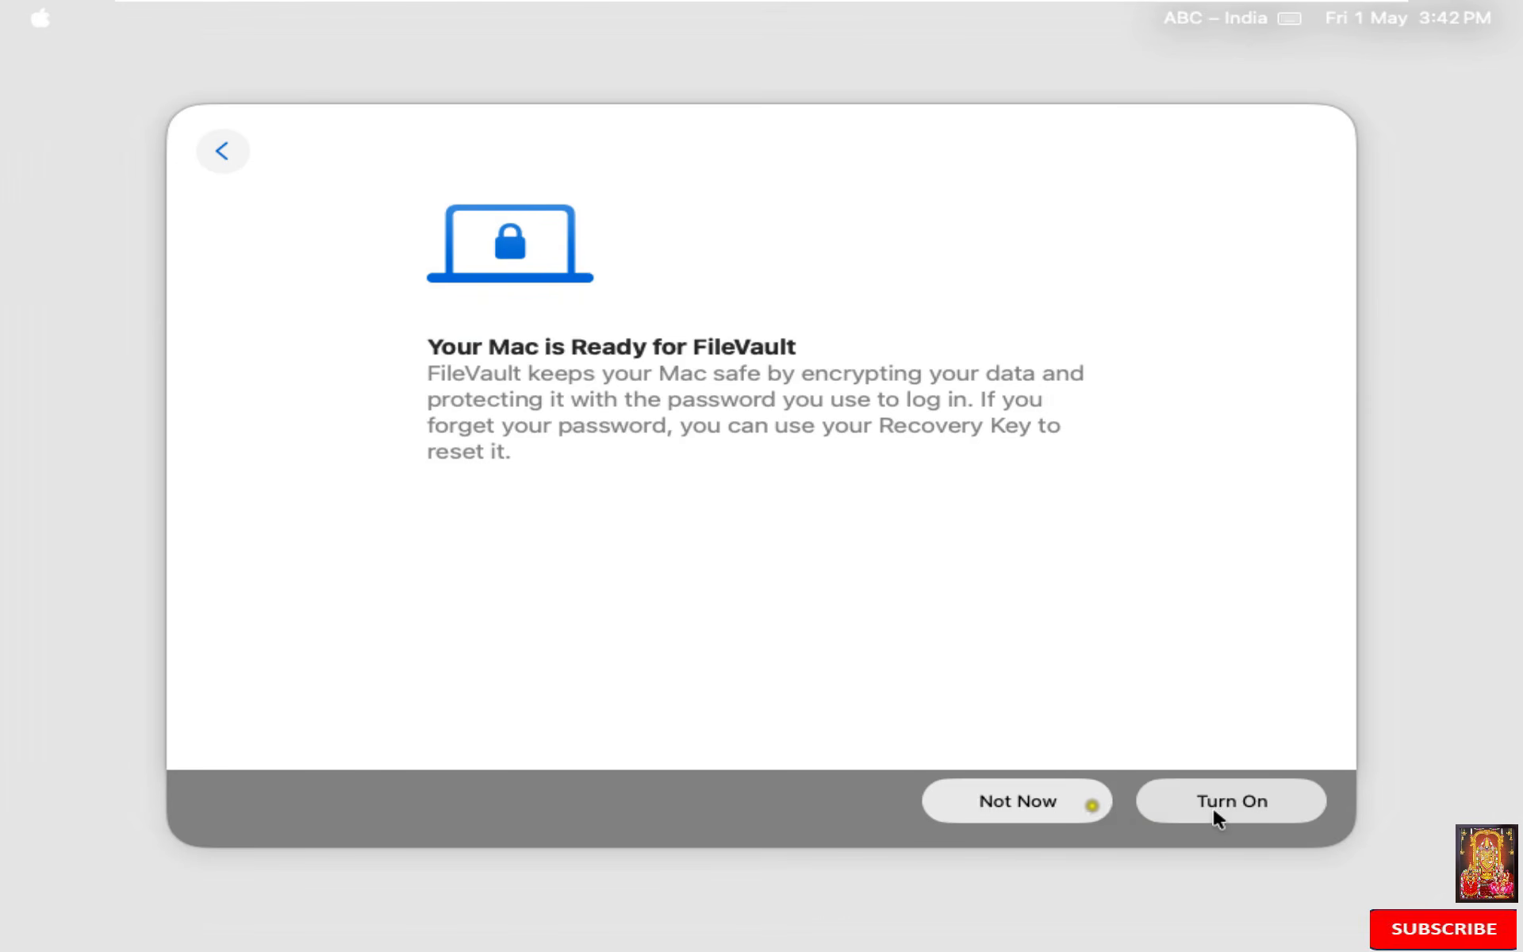
Step: Leave FileVault off, choose the Dark appearance, and finish setup
left_click(1054, 797)
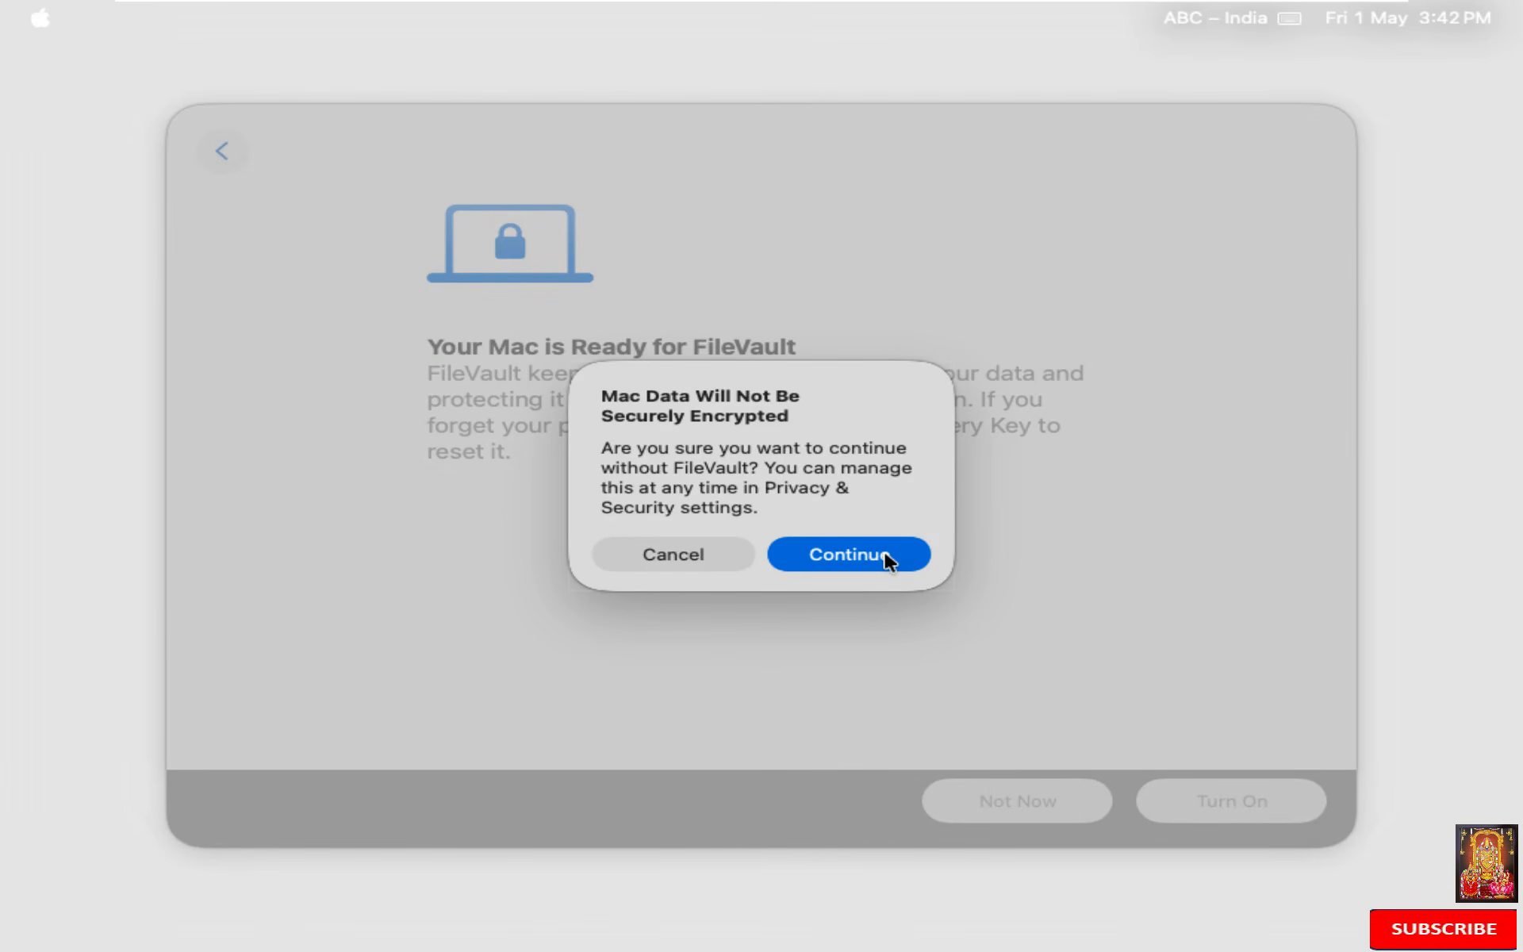
left_click(887, 555)
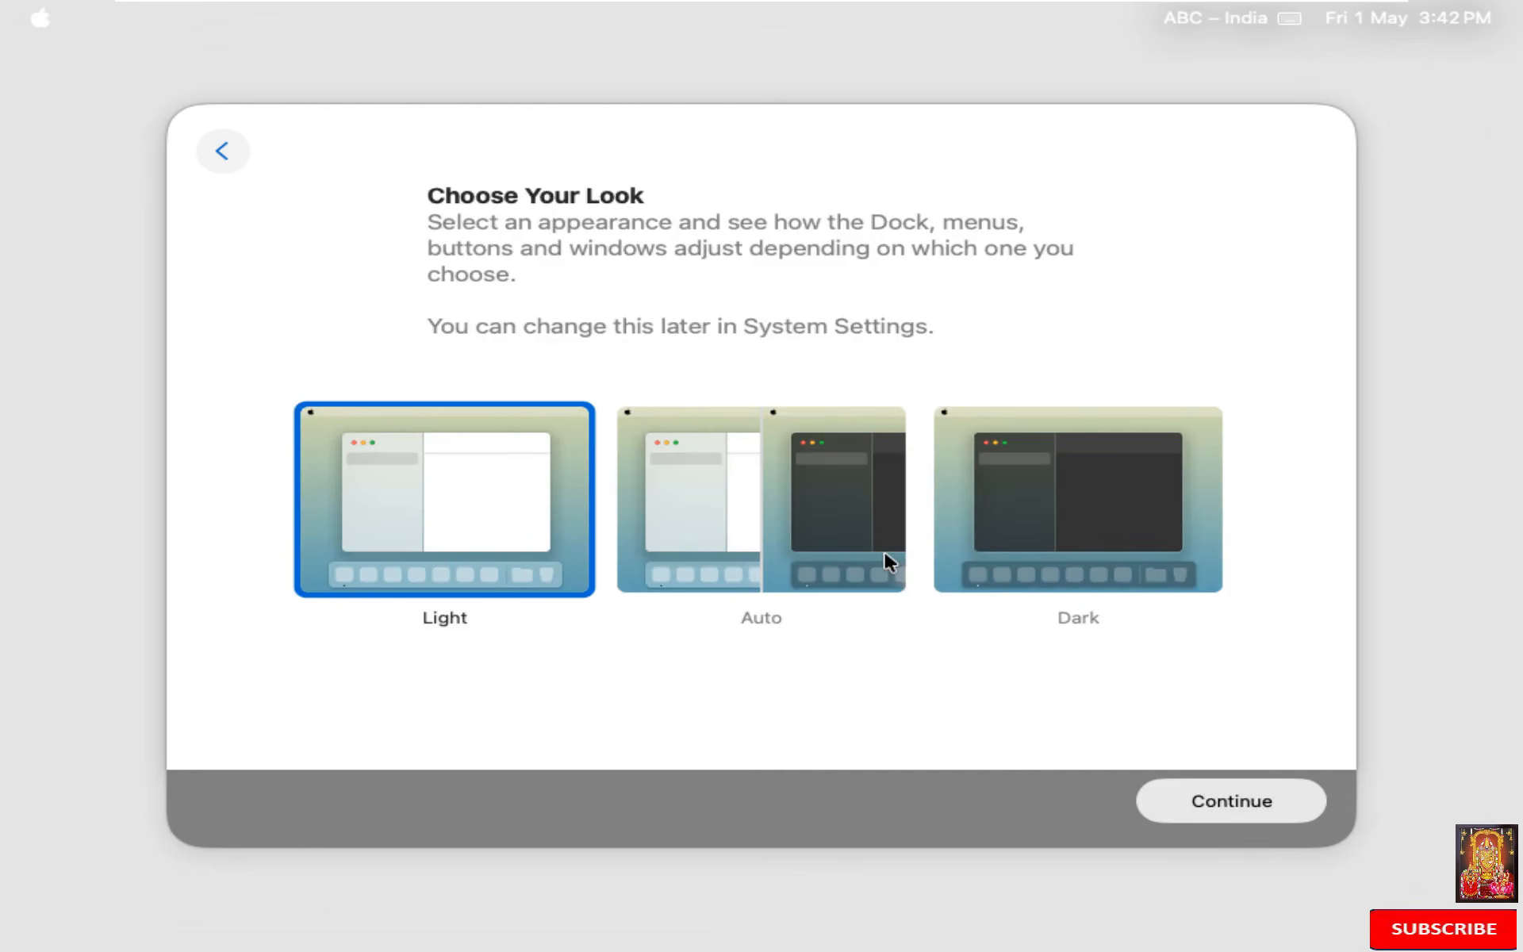
left_click(962, 519)
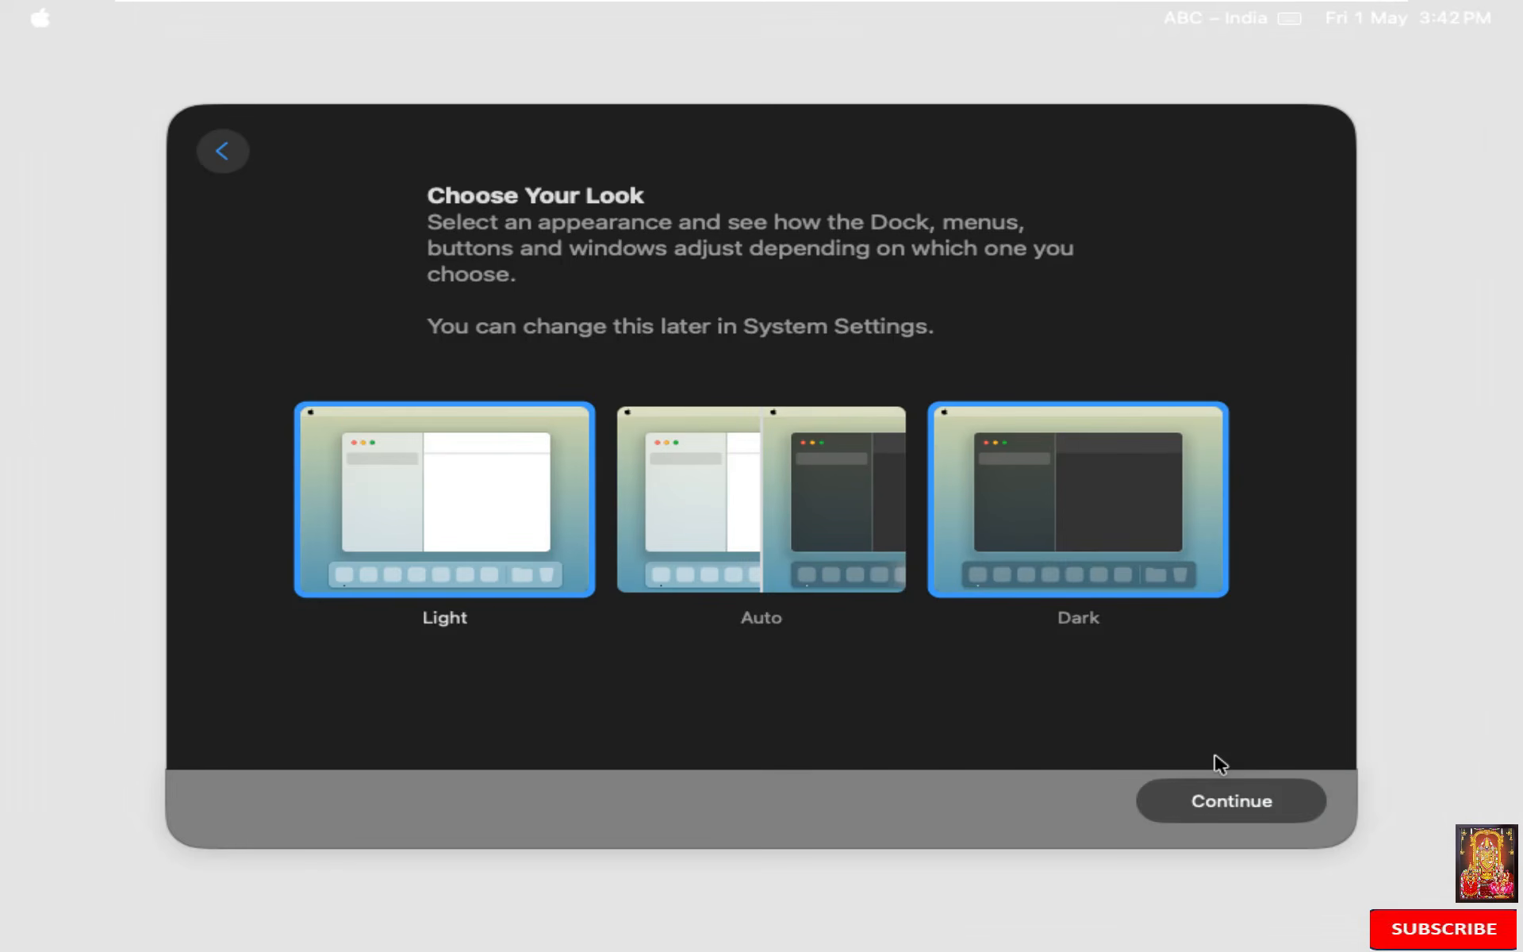
left_click(1230, 797)
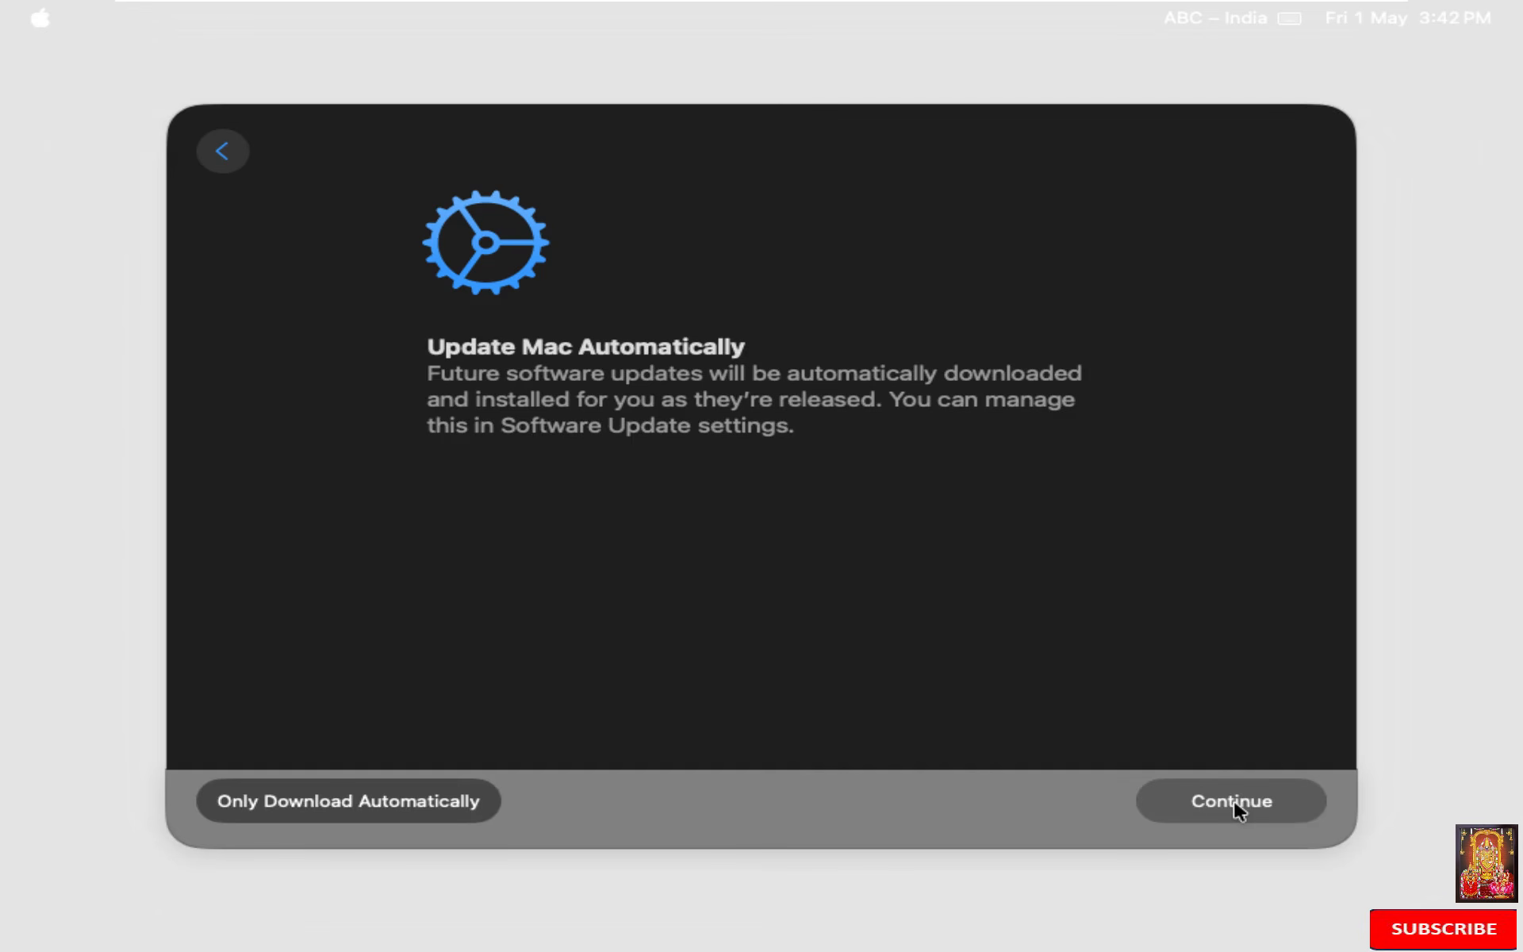
left_click(1235, 803)
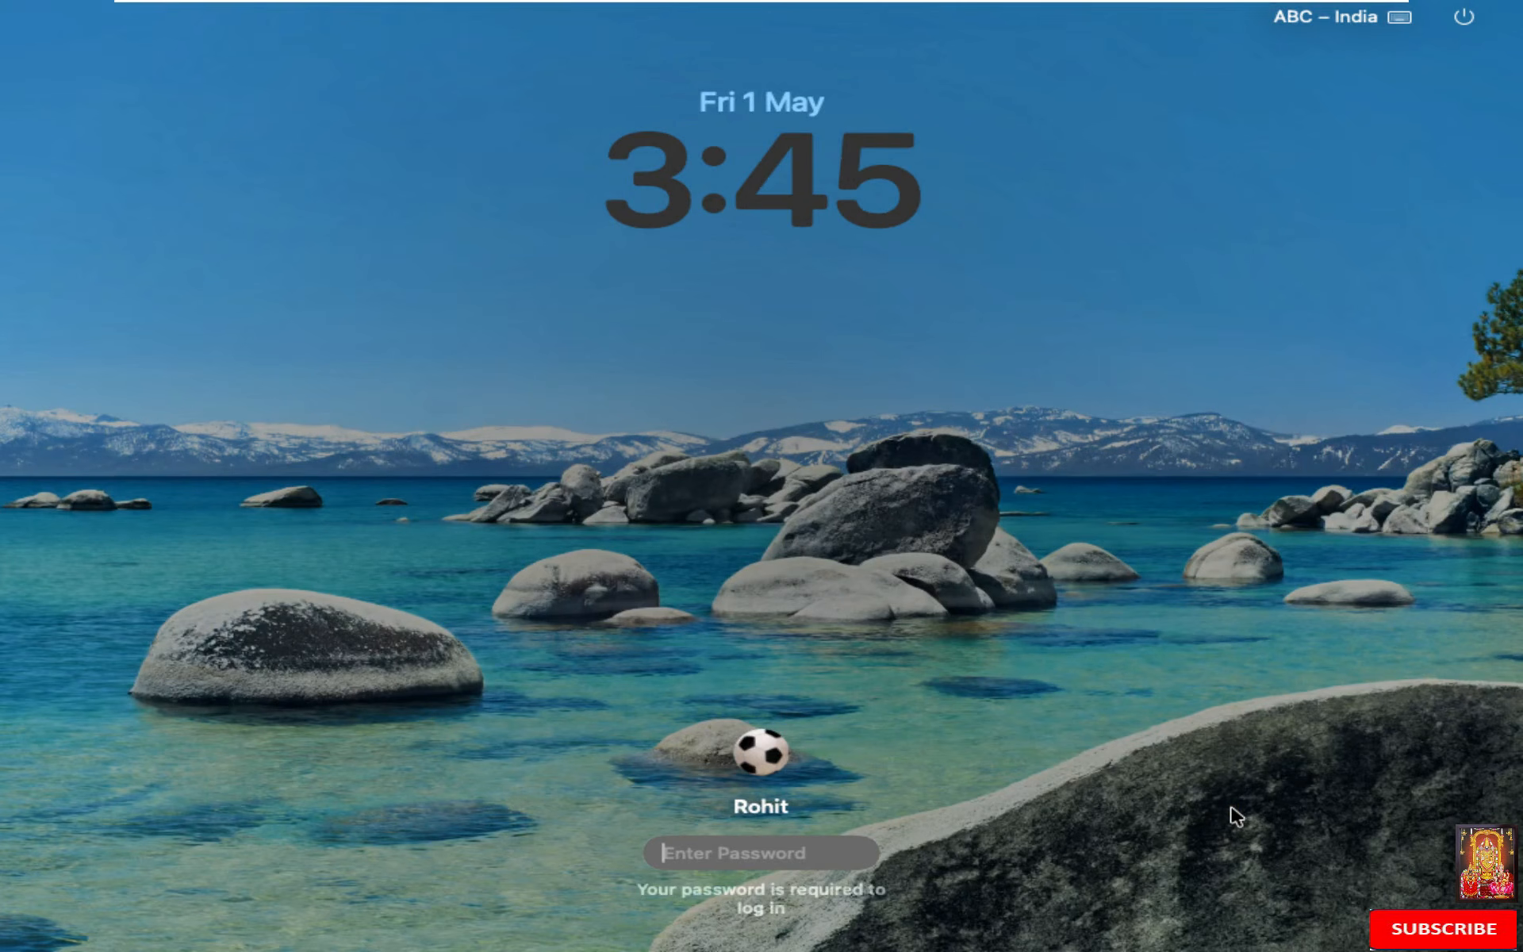
Step: Log in with the account password and open About This Mac from the Apple menu to show macOS Tahoe 26.4.1
type("1234567")
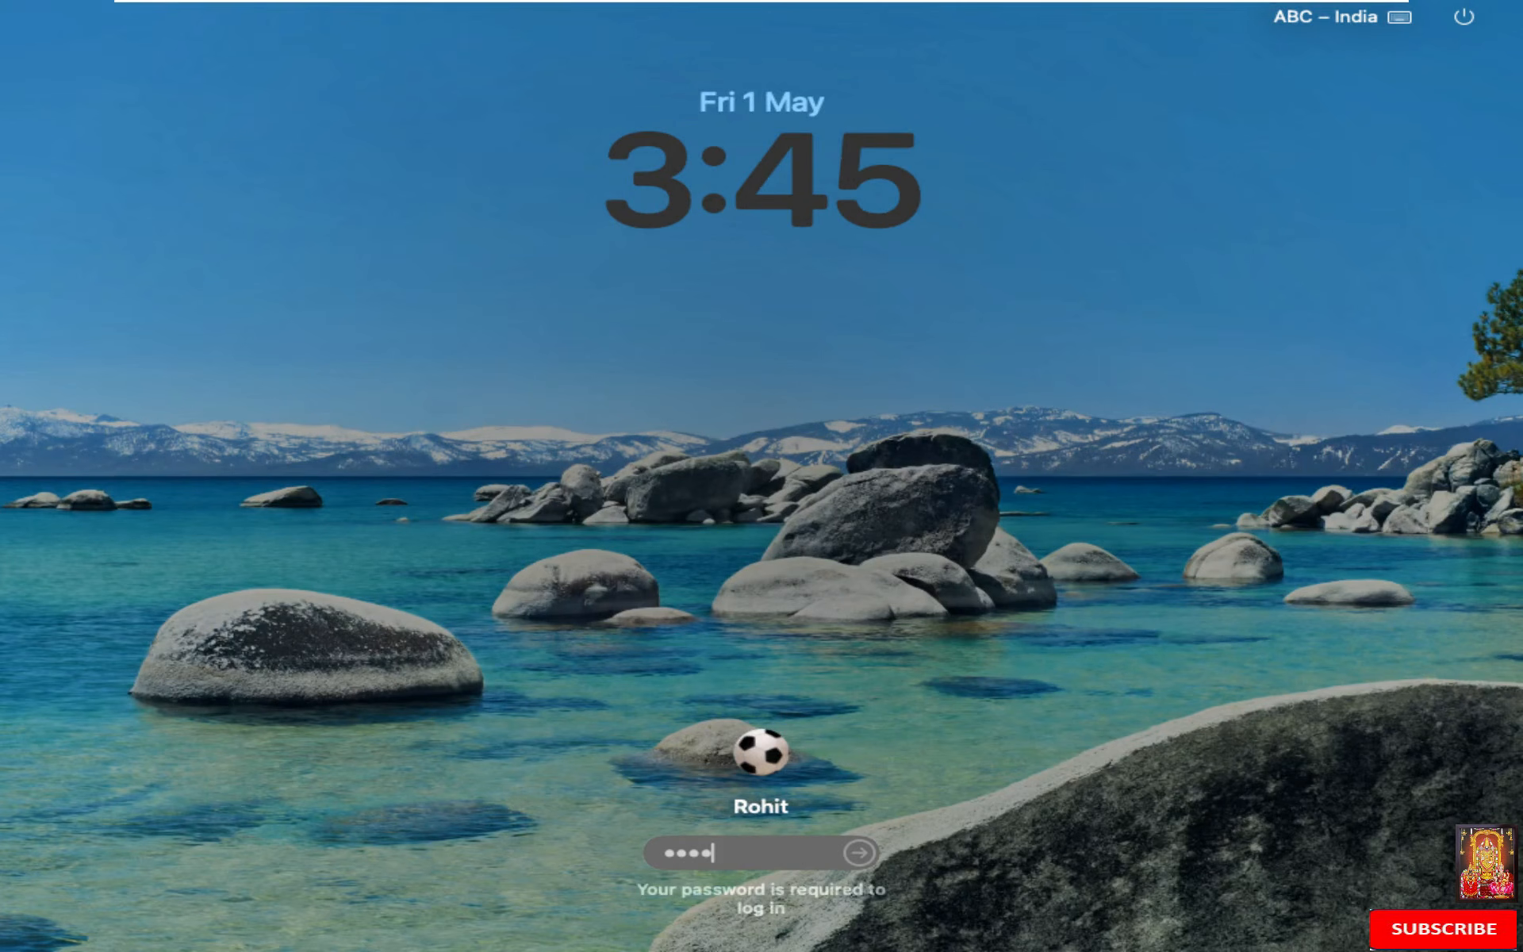
key("Return")
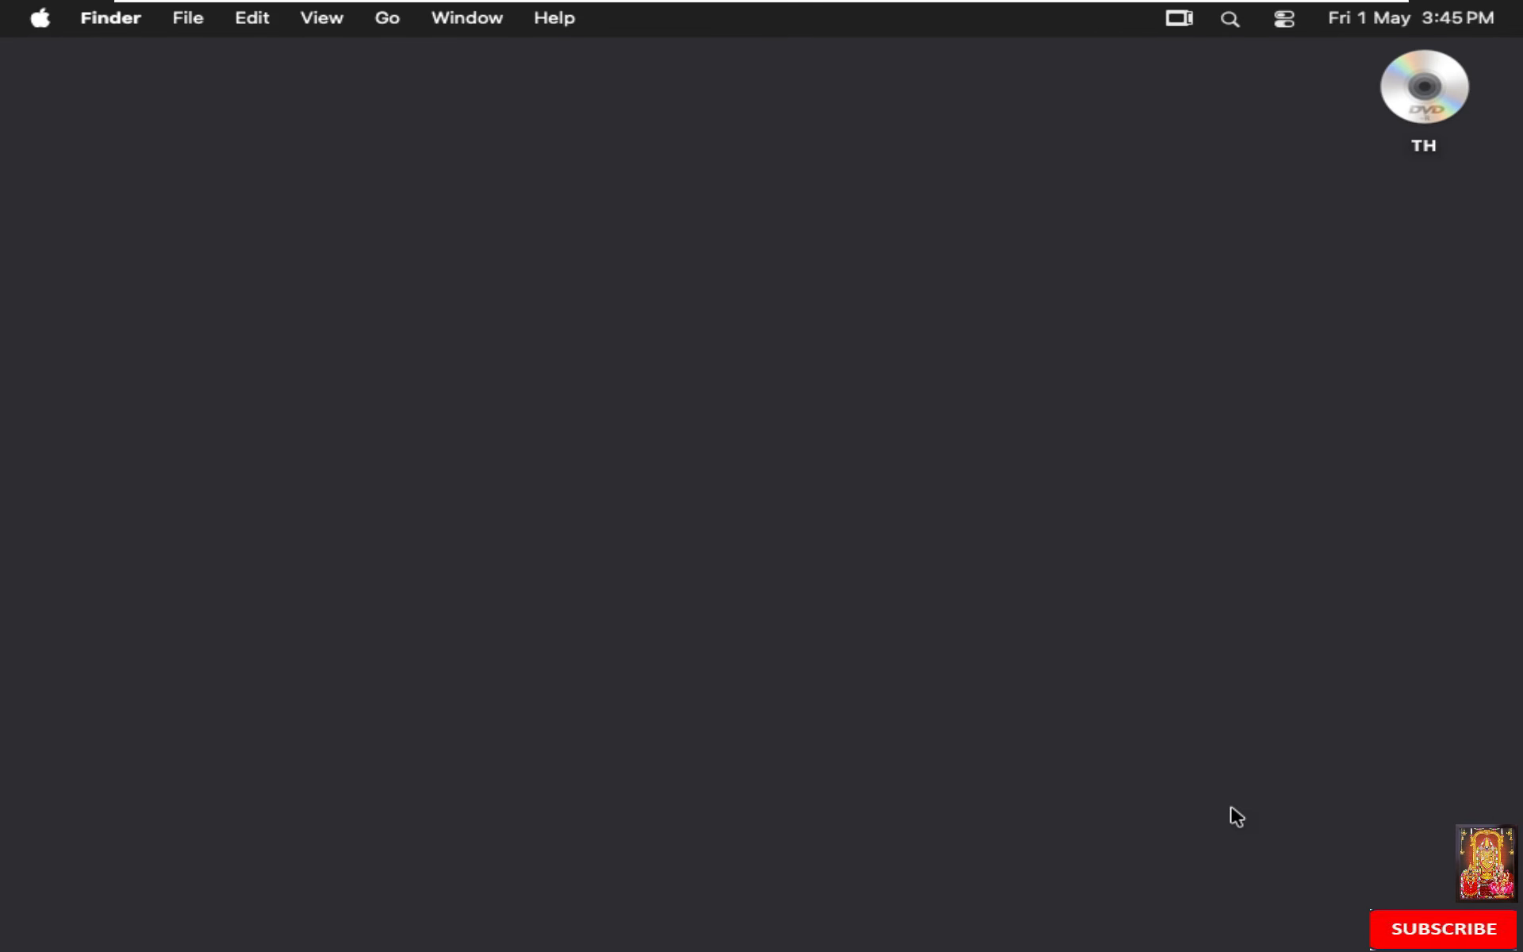
left_click(718, 473)
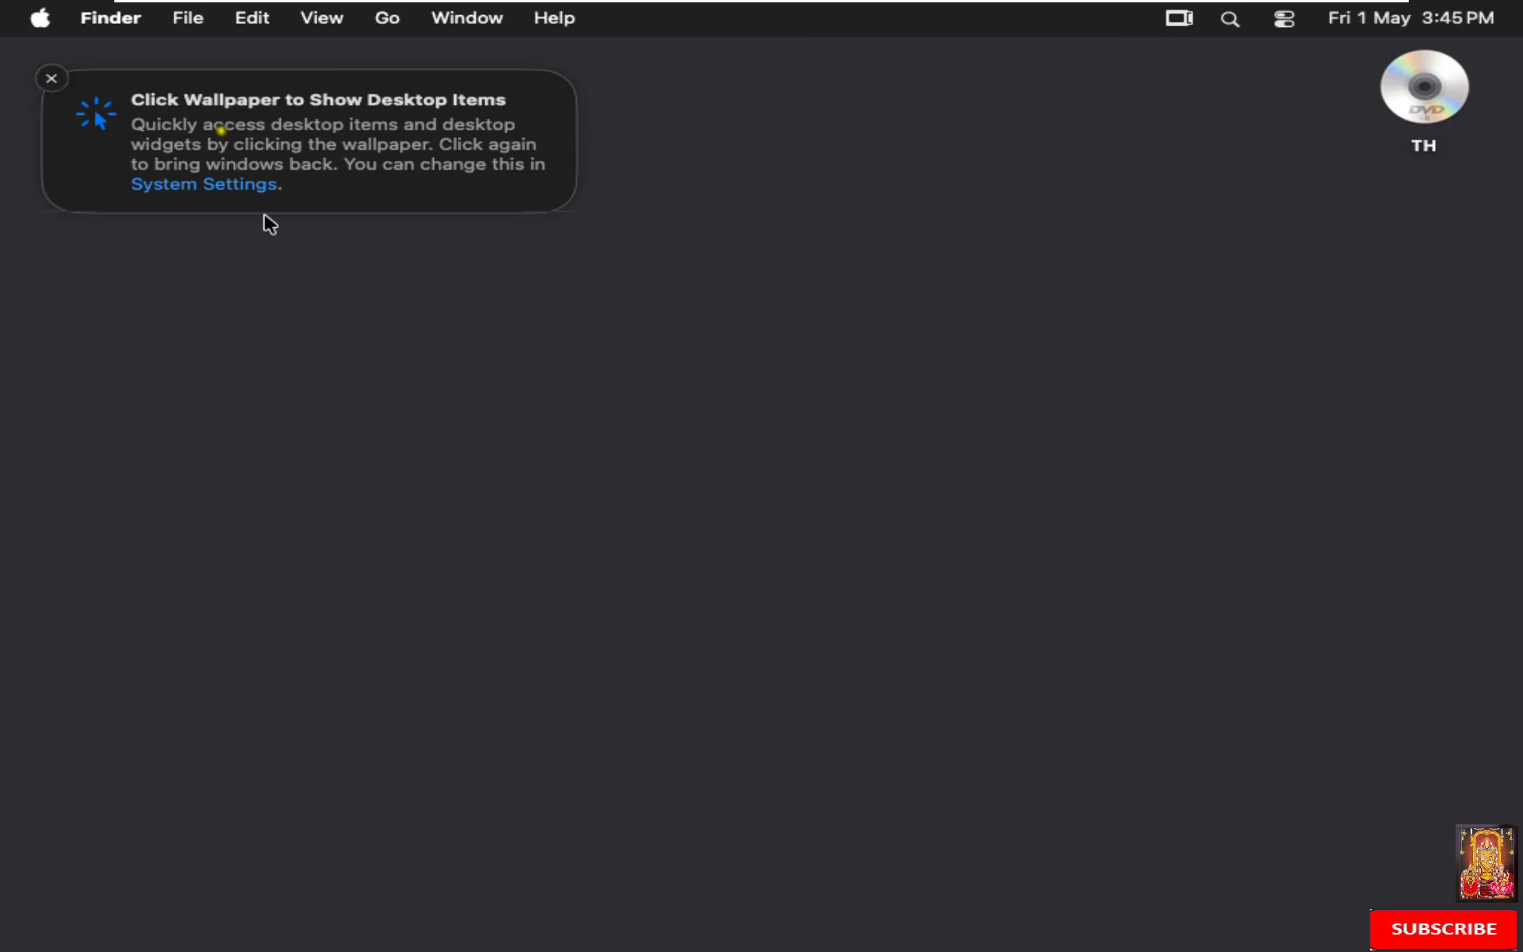
left_click(42, 19)
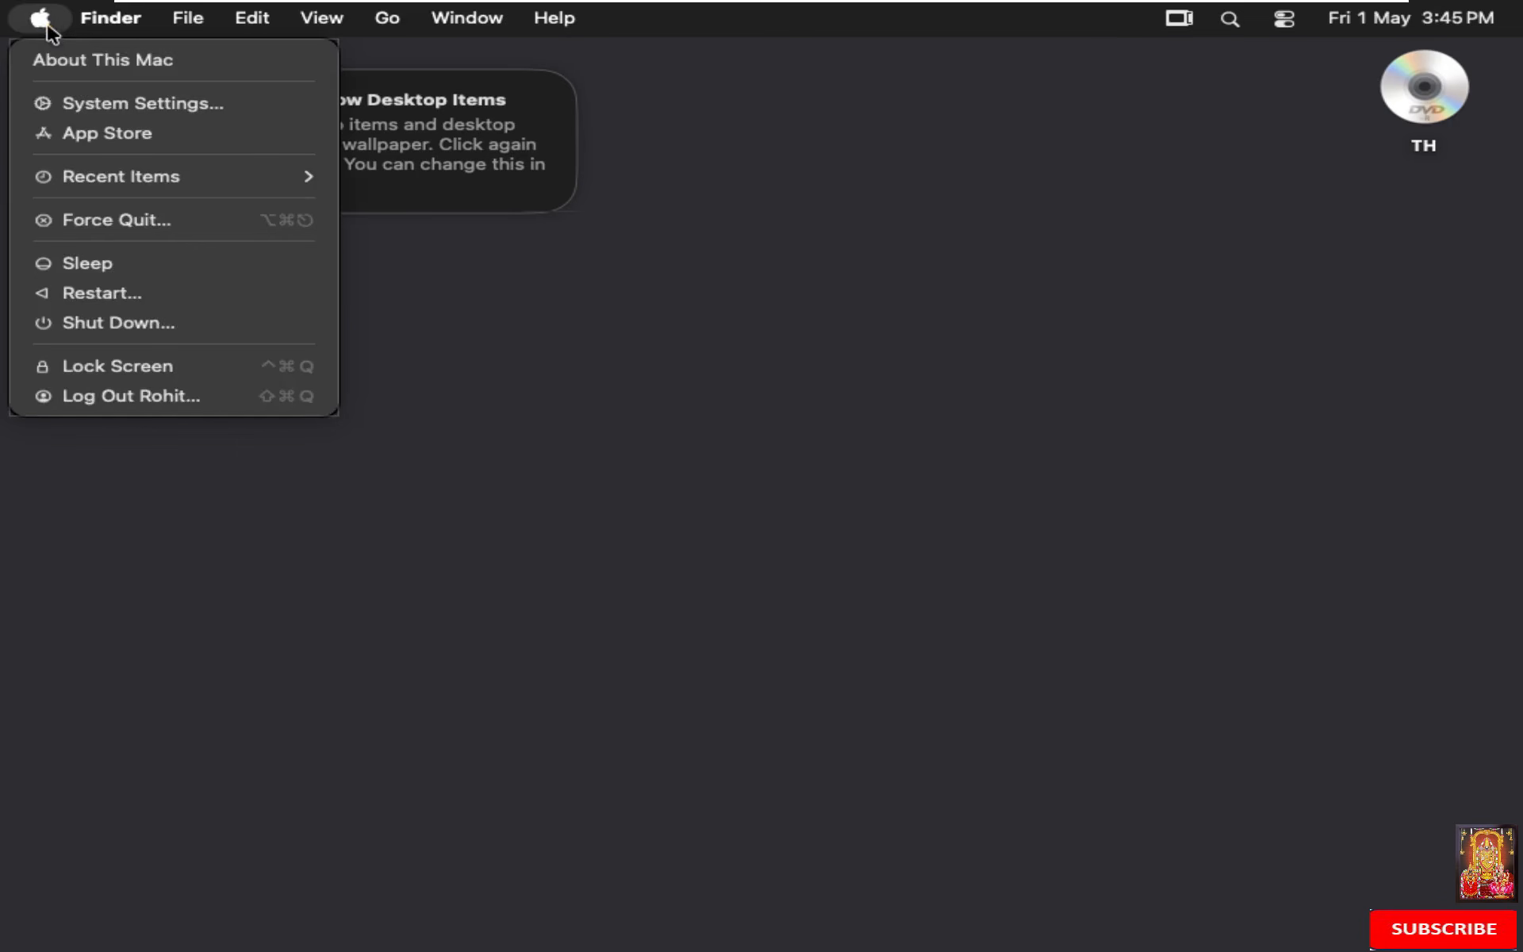
left_click(69, 66)
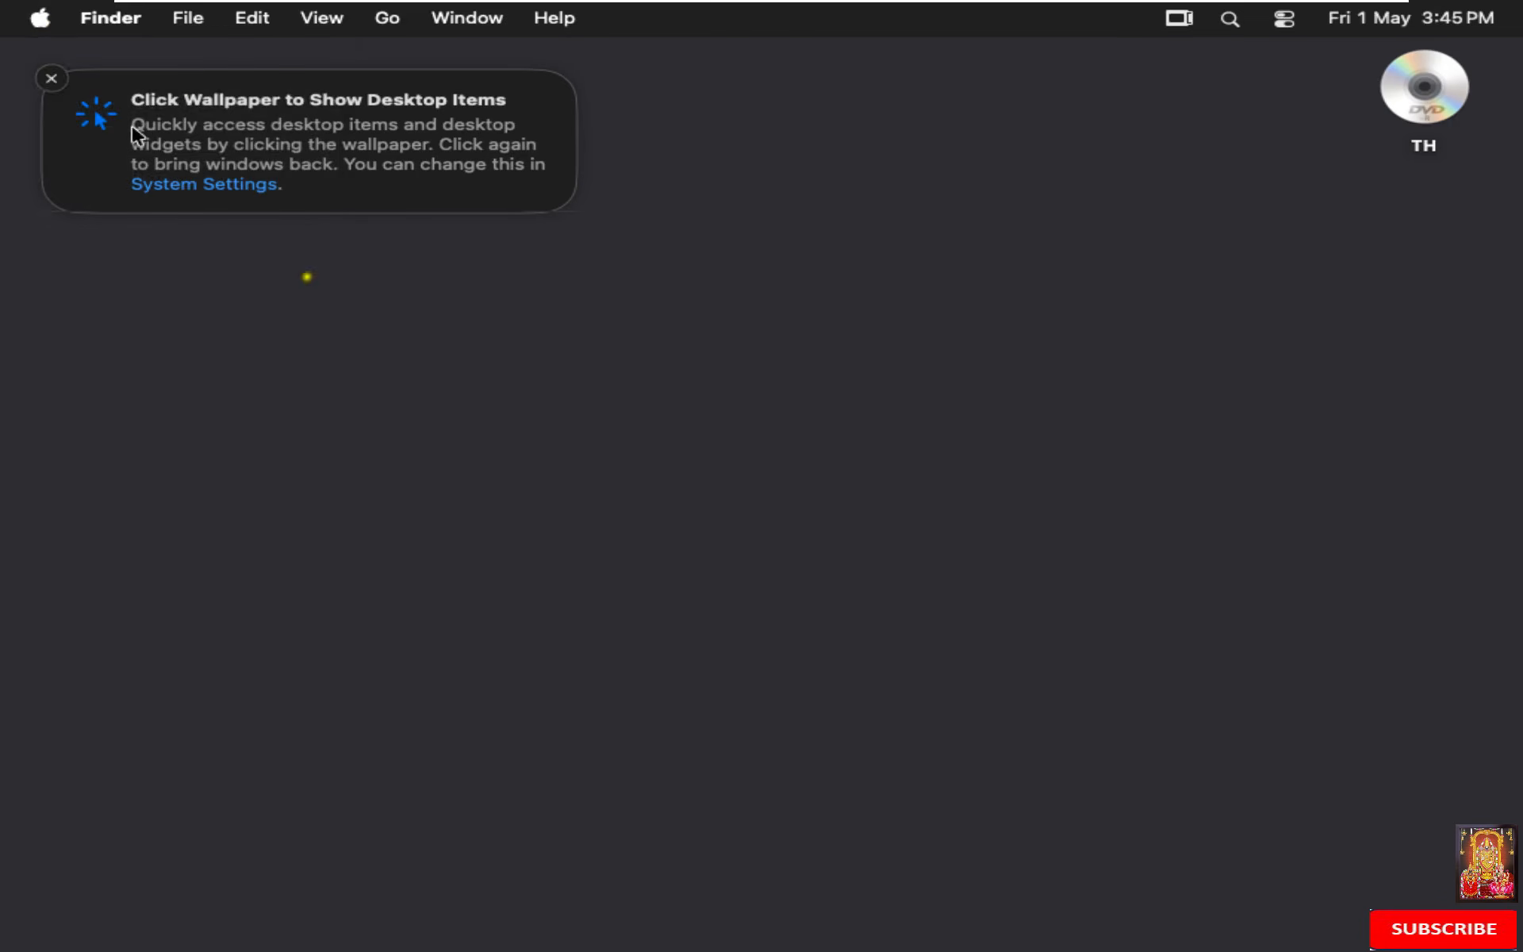